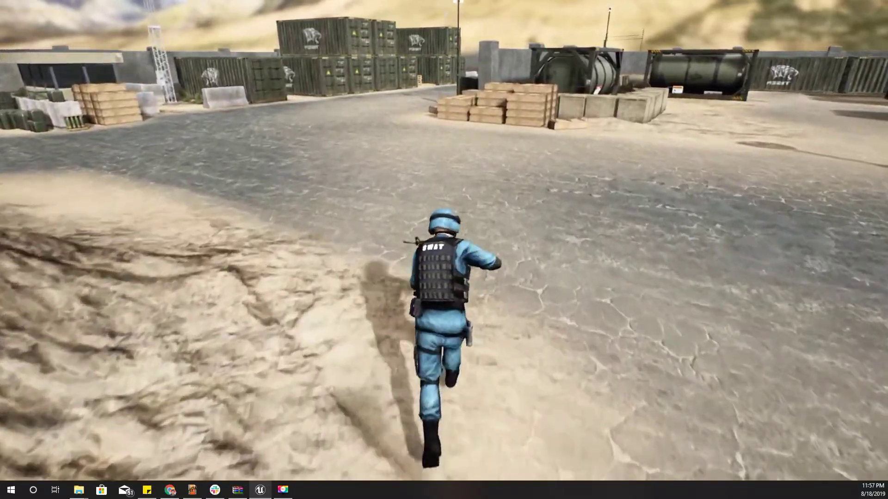
# Step: Run the soldier forward through the military base to preview its movement, and stop playing
pyautogui.press('w')
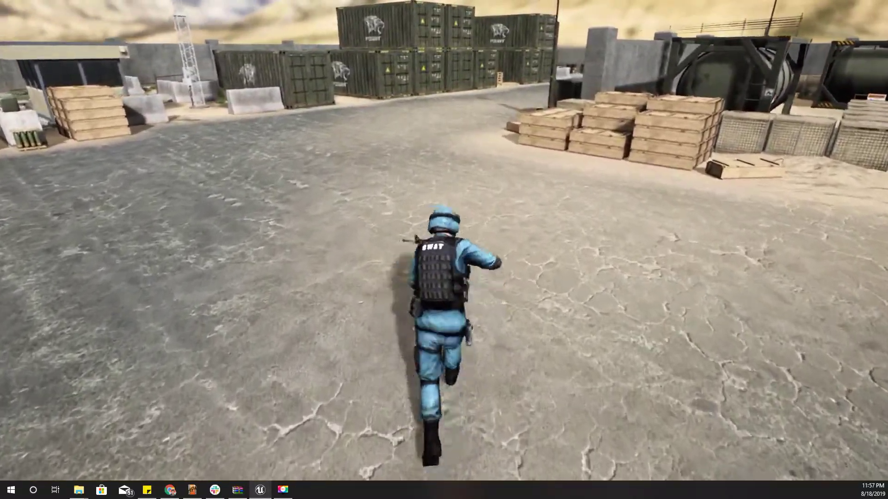
pyautogui.press('w')
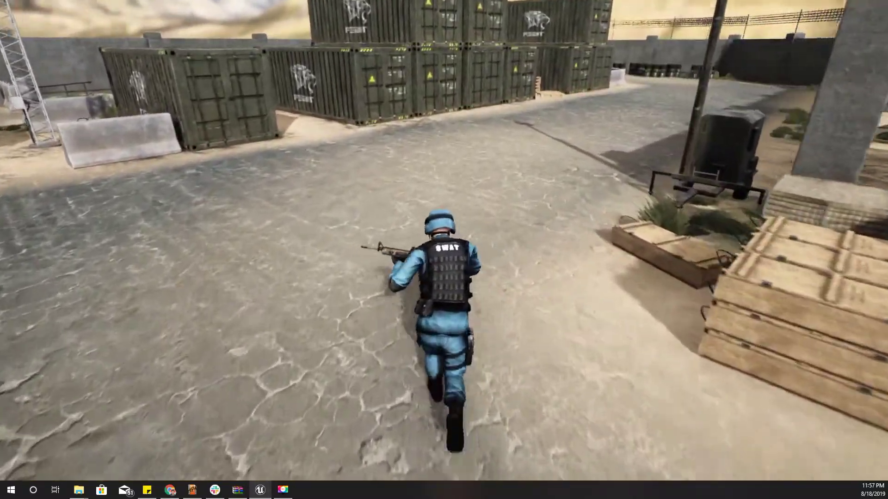
pyautogui.press('w')
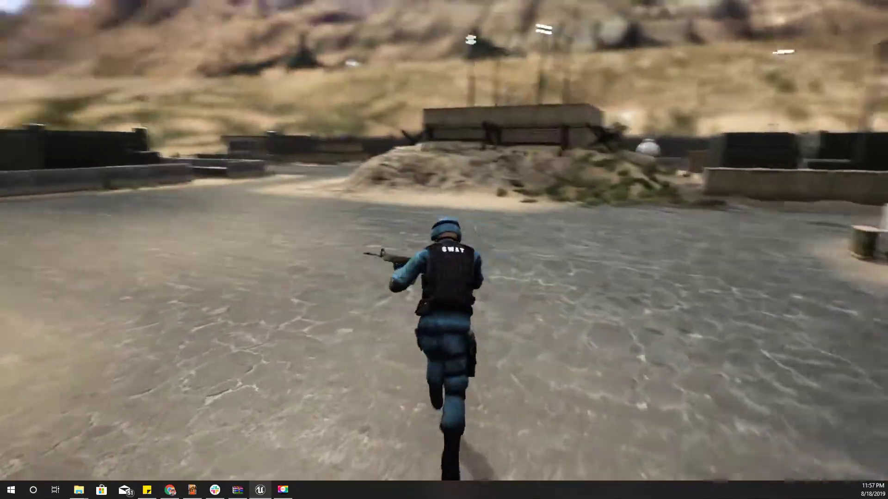
pyautogui.press('w')
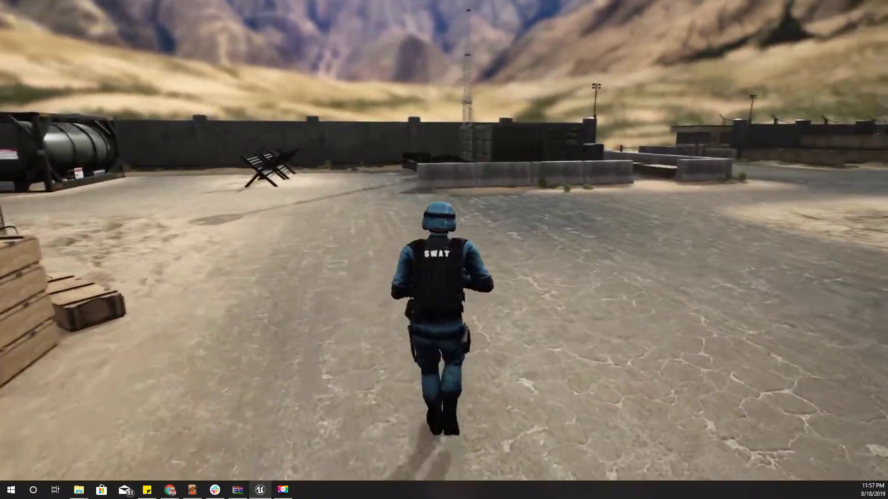
pyautogui.press('Escape')
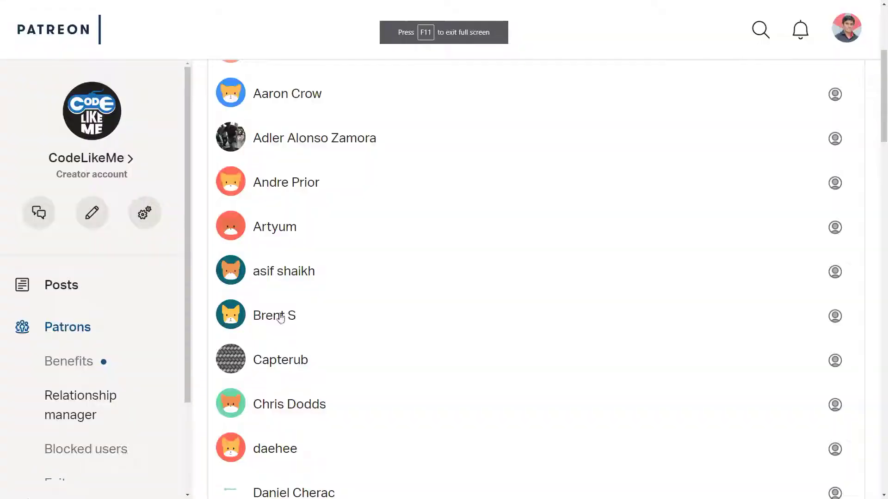
# Step: Browse the creator's patrons list on Patreon and open its second page
pyautogui.scroll(5, 456, 359)
pyautogui.scroll(-3, 457, 353)
pyautogui.scroll(-20, 460, 348)
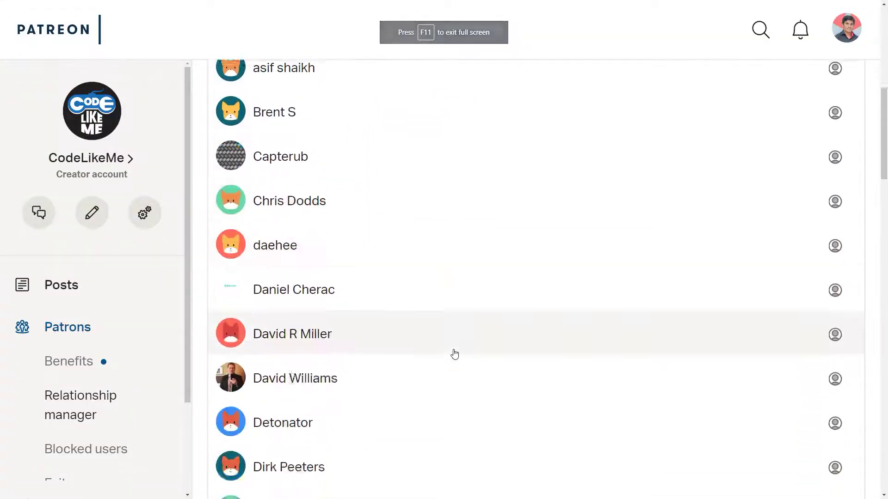
pyautogui.scroll(-20, 452, 355)
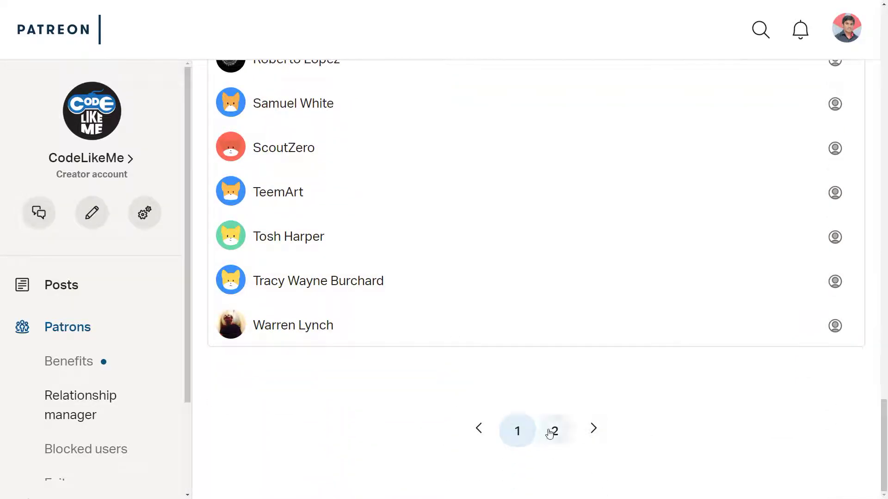
pyautogui.click(553, 431)
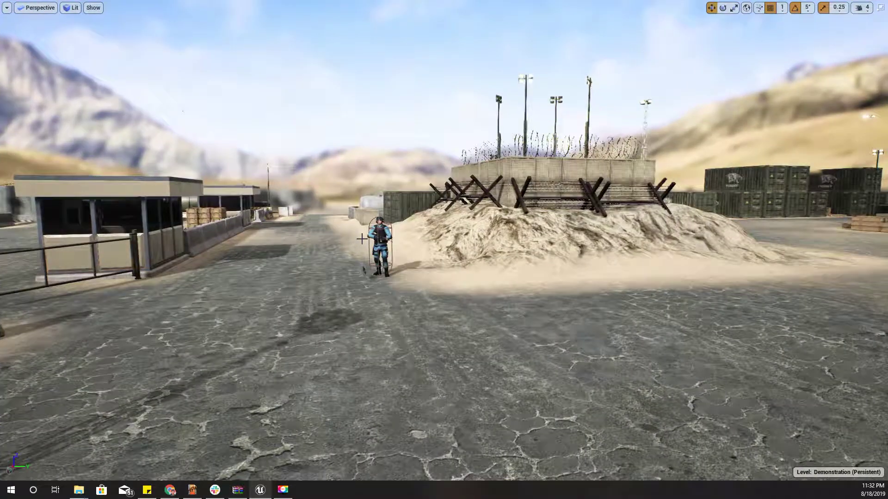
# Step: Play the Demonstration level and test the soldier's forward and backward movement
pyautogui.hotkey('alt', 'p')
pyautogui.click(364, 237)
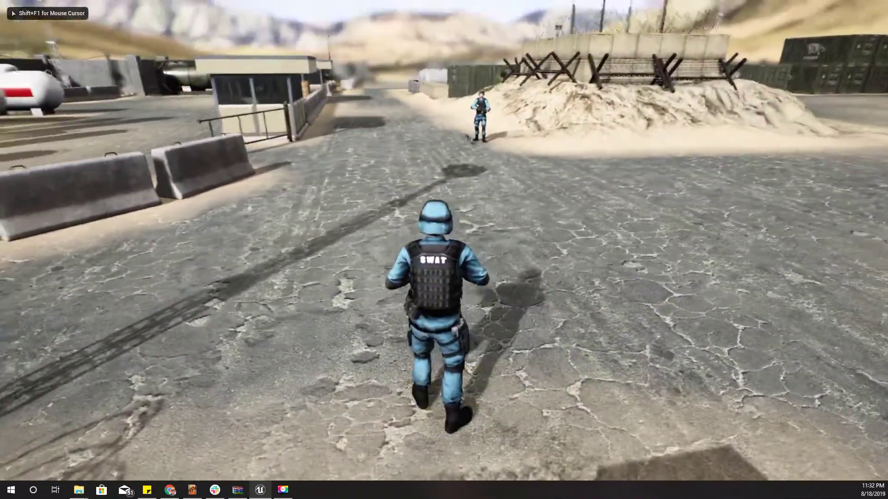
pyautogui.rightClick(444, 240)
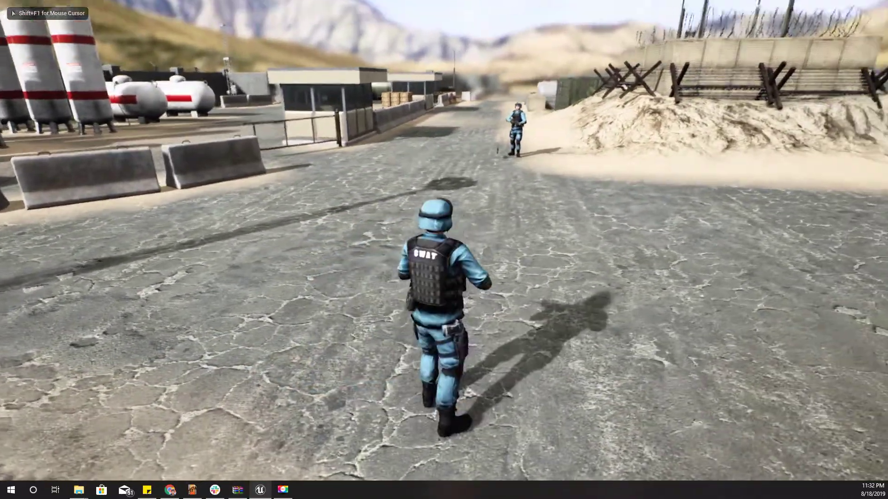
pyautogui.rightClick(444, 240)
pyautogui.press('w')
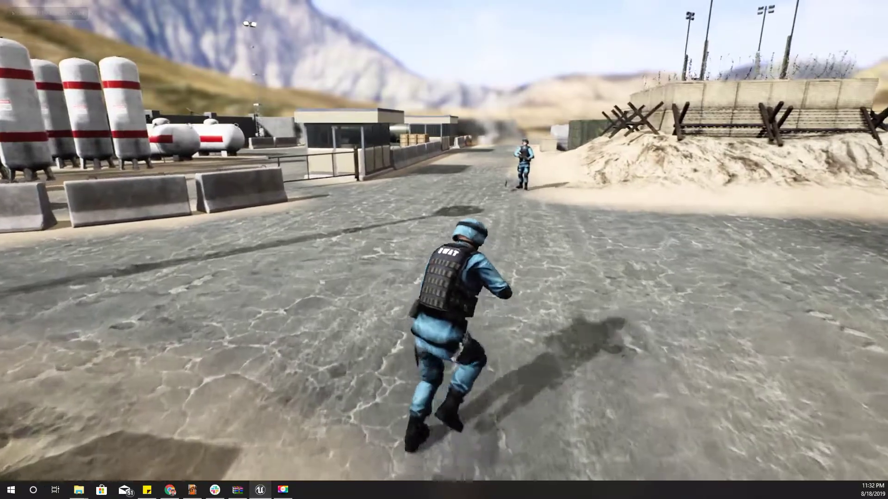
pyautogui.press('w')
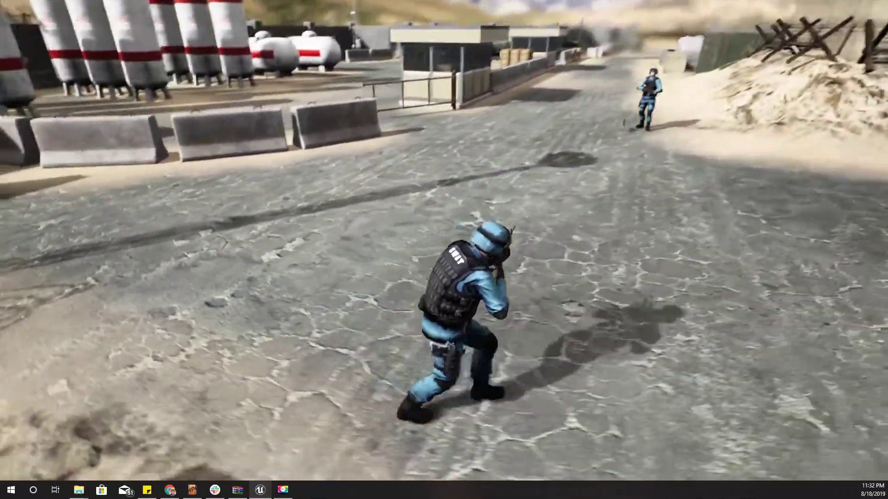
pyautogui.press('s')
pyautogui.press('s')
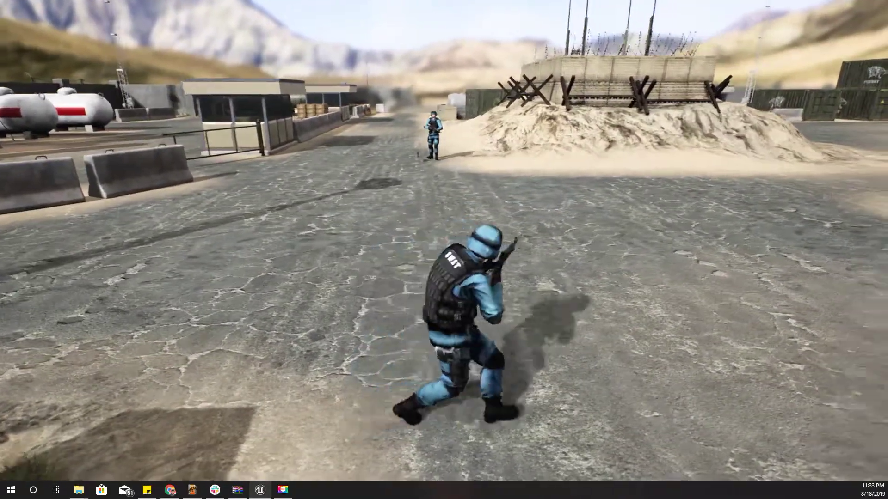
# Step: Test the soldier's crouching together with forward, backward and sideways movement, and stop playing
pyautogui.press('c')
pyautogui.press('c')
pyautogui.press('s')
pyautogui.press('w')
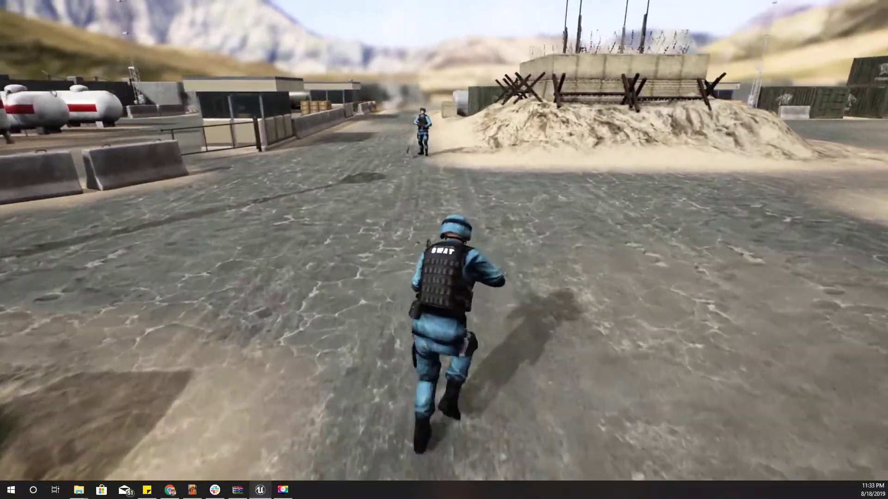
pyautogui.press('w')
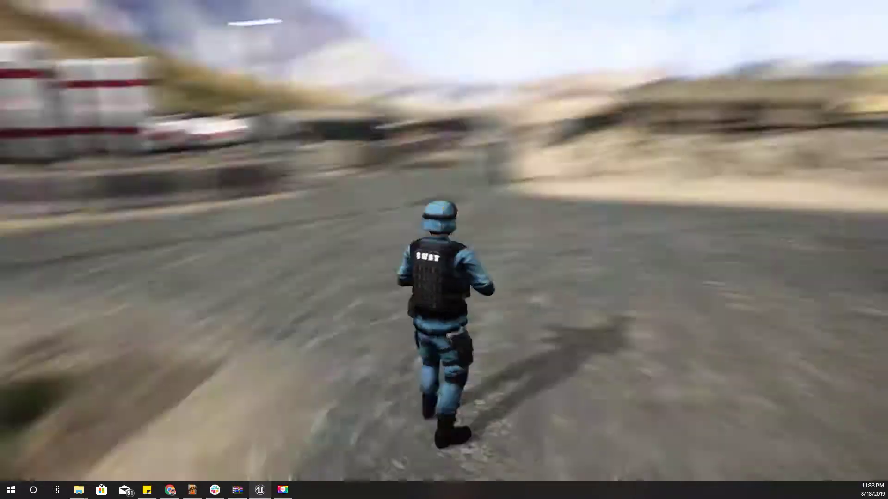
pyautogui.press('c')
pyautogui.press('d')
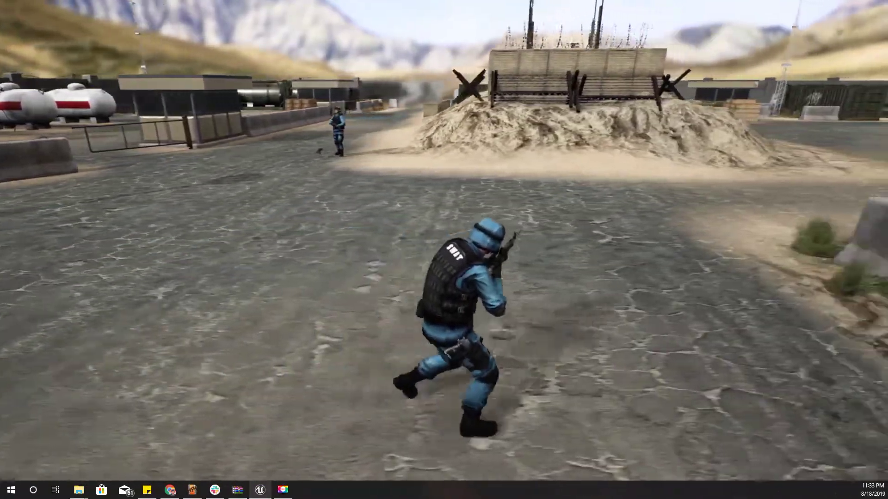
pyautogui.press('a')
pyautogui.press('c')
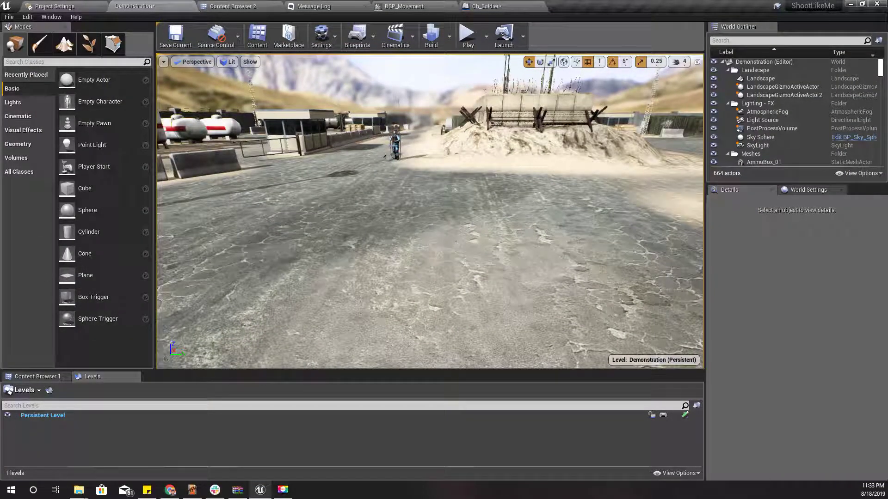
# Step: Enable Orient Rotation to Movement on Ch_Soldier's CharacterMovement component and compile the blueprint
pyautogui.moveTo(433, 261)
pyautogui.mouseDown(button='right')
pyautogui.moveTo(412, 247)
pyautogui.moveTo(429, 247)
pyautogui.mouseUp(button='right')
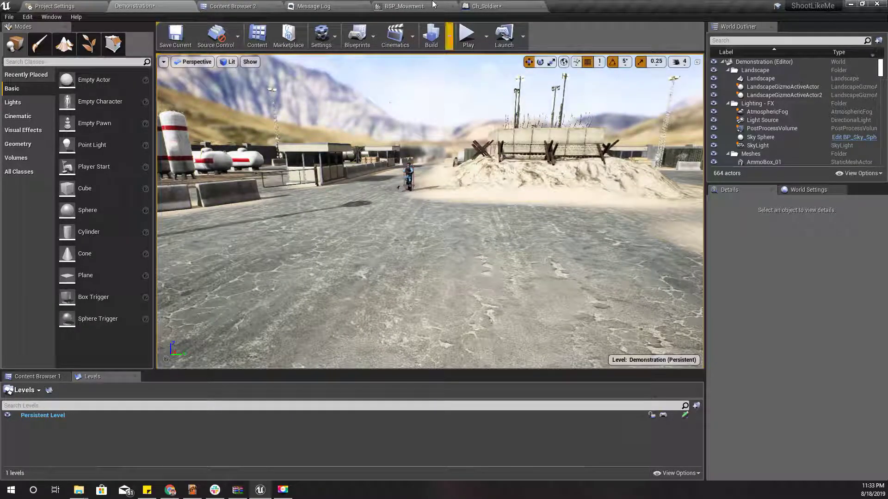
pyautogui.click(483, 6)
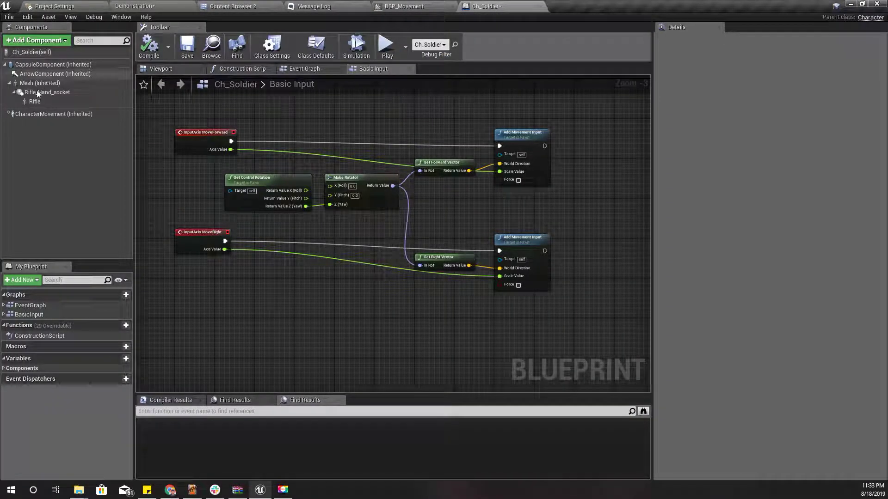
pyautogui.click(33, 115)
pyautogui.scroll(-5, 819, 323)
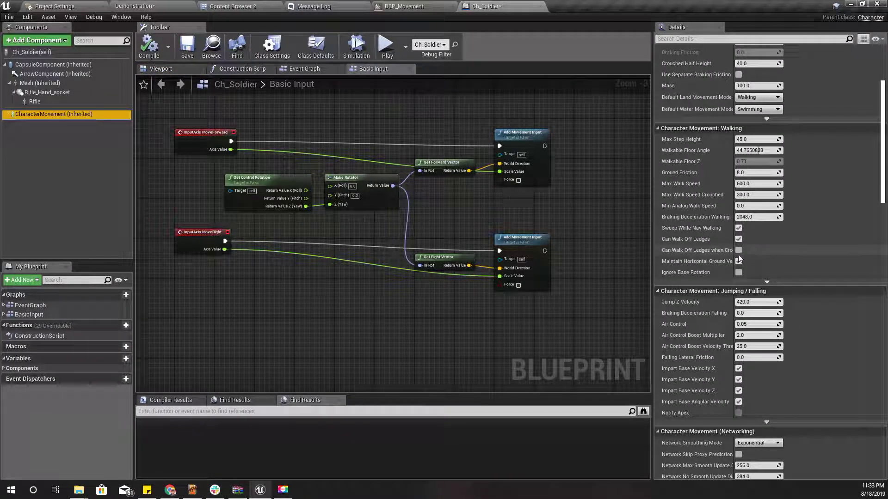
pyautogui.scroll(-10, 782, 356)
pyautogui.scroll(-15, 779, 360)
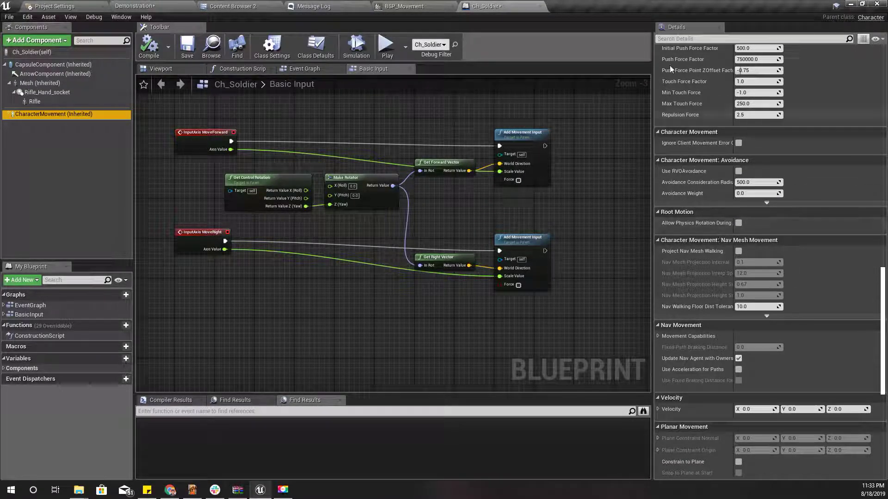
pyautogui.click(701, 39)
pyautogui.write('orie')
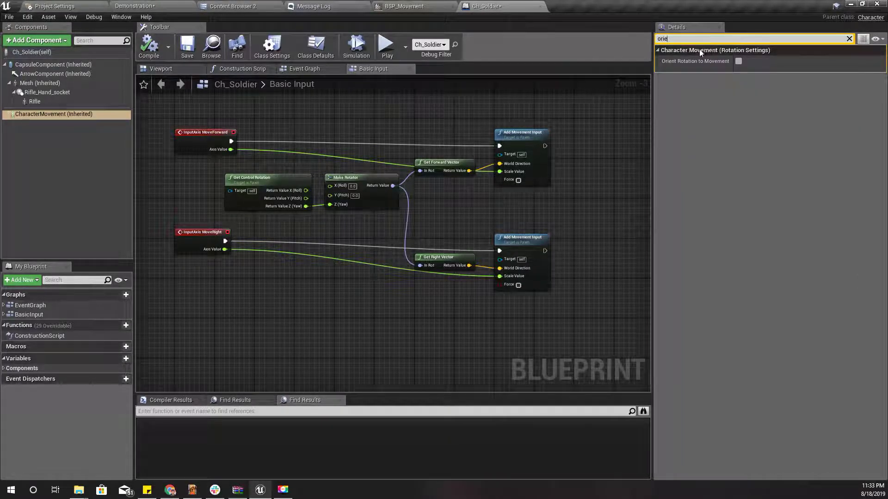
pyautogui.click(738, 61)
pyautogui.click(147, 48)
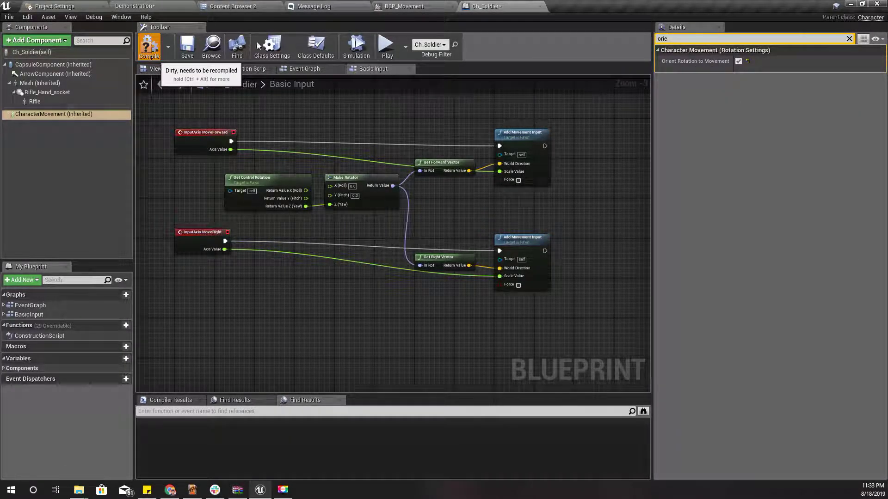
# Step: Play the Demonstration level full screen and test how the soldier turns when moving forward and sideways
pyautogui.click(156, 6)
pyautogui.moveTo(388, 173); pyautogui.dragTo(373, 182, button='right')
pyautogui.press('F11')
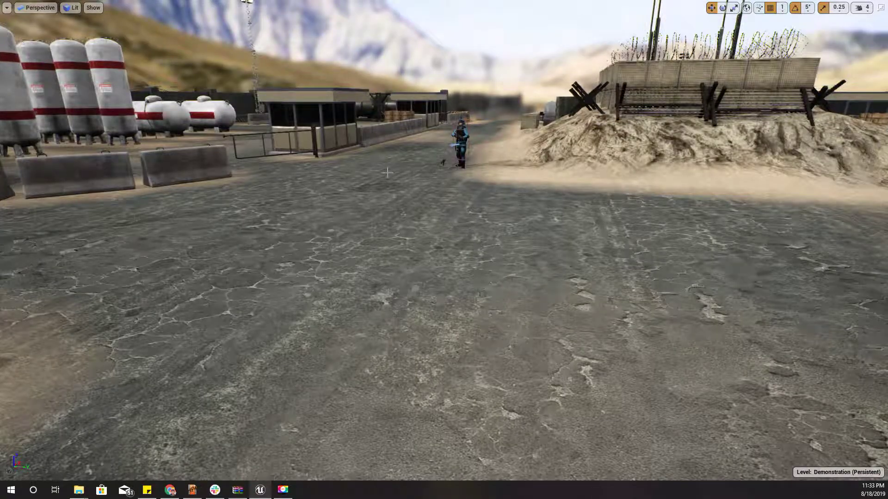
pyautogui.hotkey('alt', 'p')
pyautogui.press('w')
pyautogui.press('w')
pyautogui.press('d')
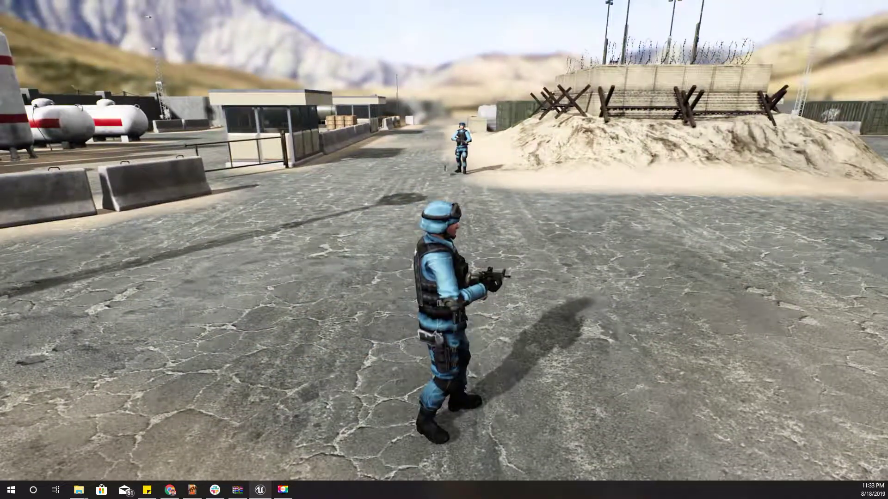
pyautogui.press('Escape')
pyautogui.press('F11')
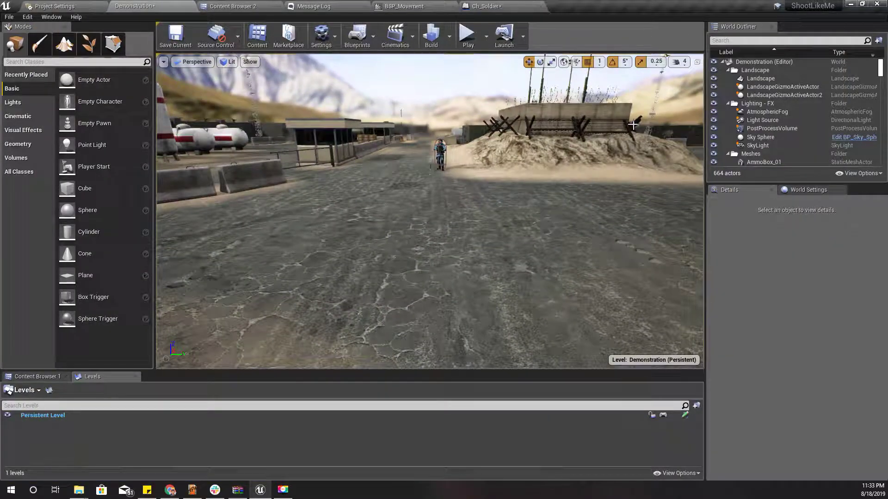
# Step: Wrap all the movement input nodes in Ch_Soldier's Basic Input graph in a comment titled Movement
pyautogui.click(485, 6)
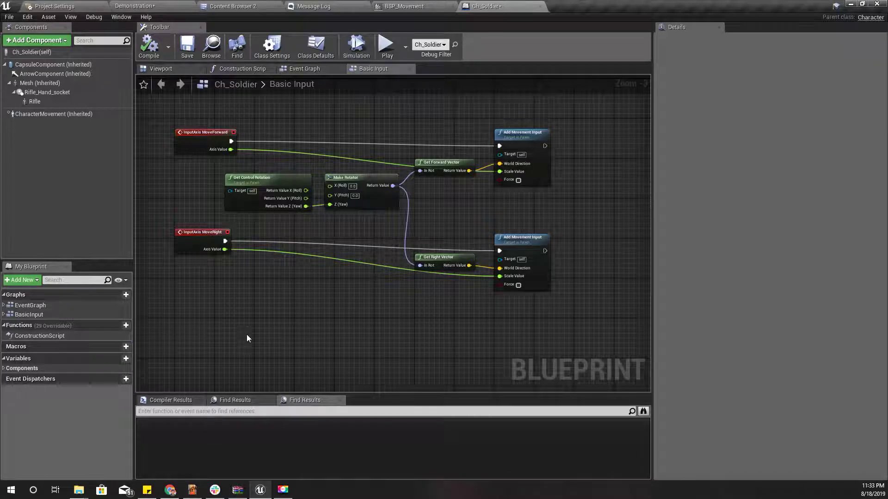
pyautogui.scroll(-5, 249, 330)
pyautogui.scroll(5, 249, 329)
pyautogui.moveTo(254, 324); pyautogui.dragTo(310, 290, button='right')
pyautogui.scroll(-3, 303, 291)
pyautogui.scroll(2, 309, 257)
pyautogui.moveTo(309, 257); pyautogui.dragTo(313, 239, button='right')
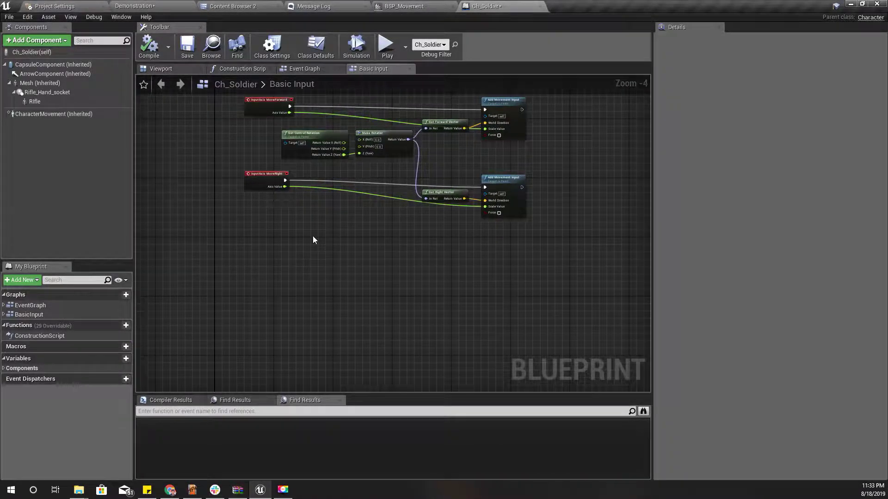
pyautogui.scroll(1, 272, 245)
pyautogui.scroll(-2, 272, 246)
pyautogui.scroll(2, 260, 231)
pyautogui.scroll(-3, 260, 232)
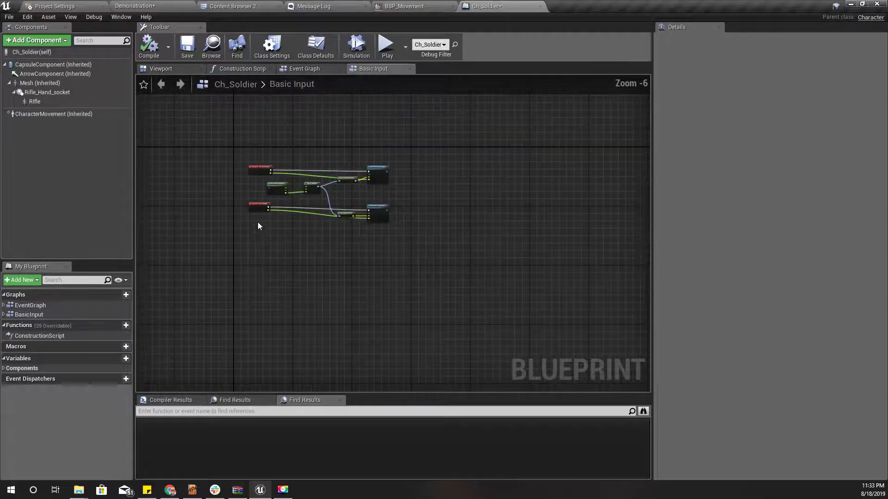
pyautogui.moveTo(227, 136); pyautogui.dragTo(413, 246)
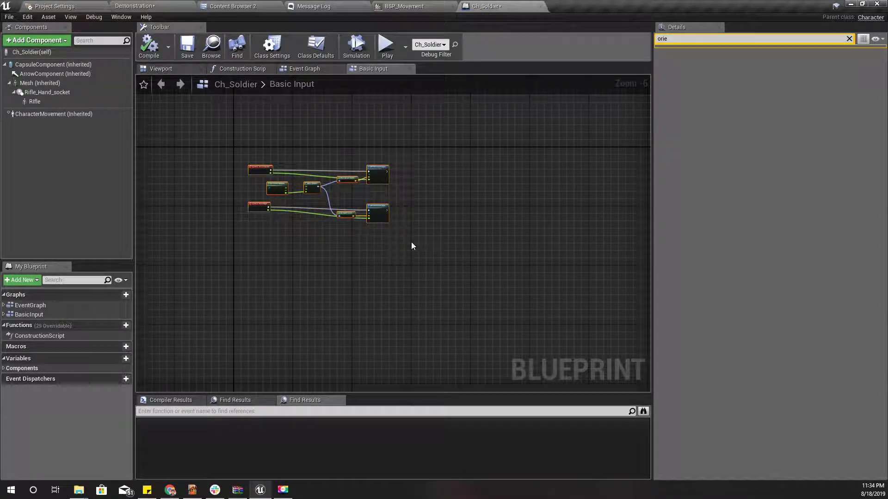
pyautogui.press('c')
pyautogui.write('Movement')
pyautogui.press('Return')
# Step: Compile the Ch_Soldier blueprint
pyautogui.scroll(2, 306, 268)
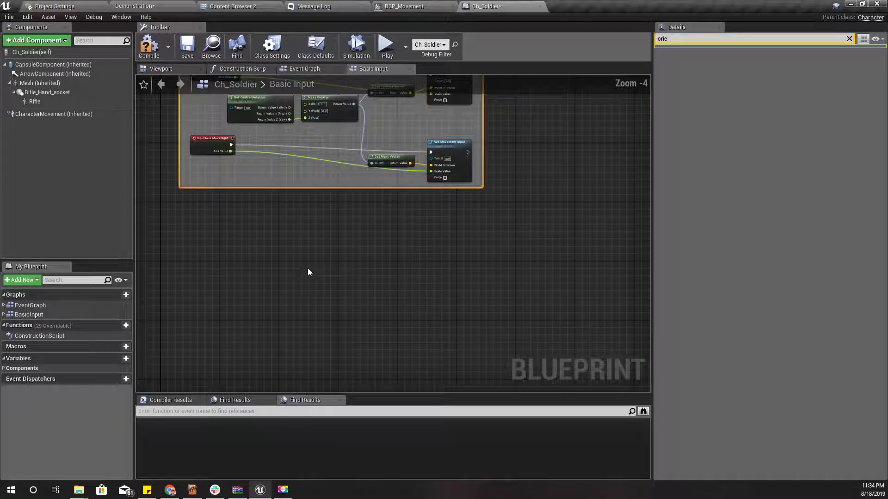
pyautogui.moveTo(282, 273); pyautogui.dragTo(302, 276, button='right')
pyautogui.rightClick(220, 256)
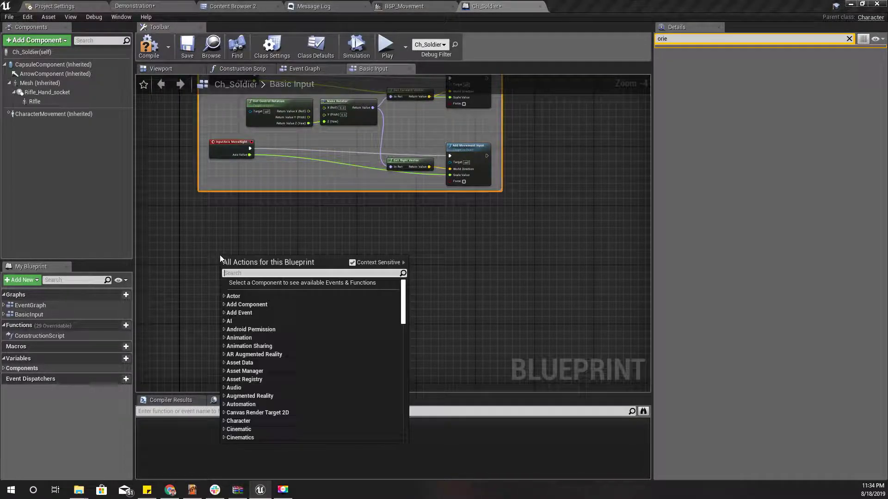
pyautogui.click(149, 47)
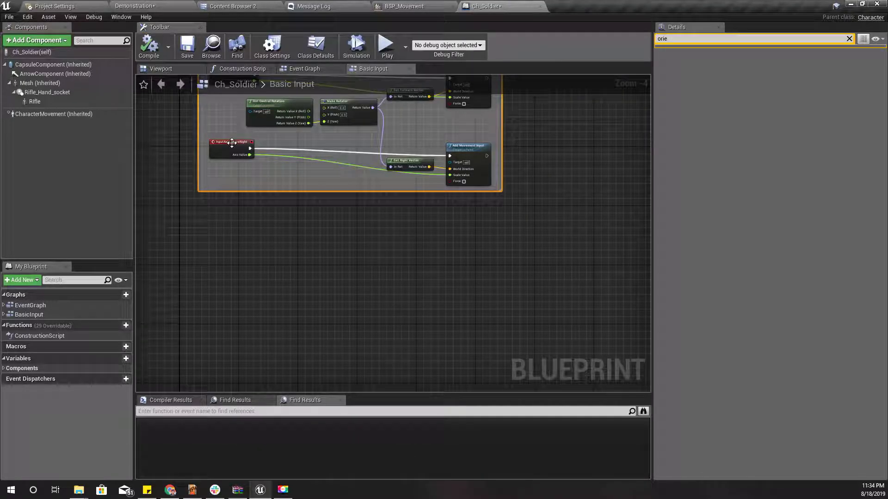
# Step: Show Ch_Soldier's unfiltered class settings and locate its asset in the Content Browser
pyautogui.click(259, 46)
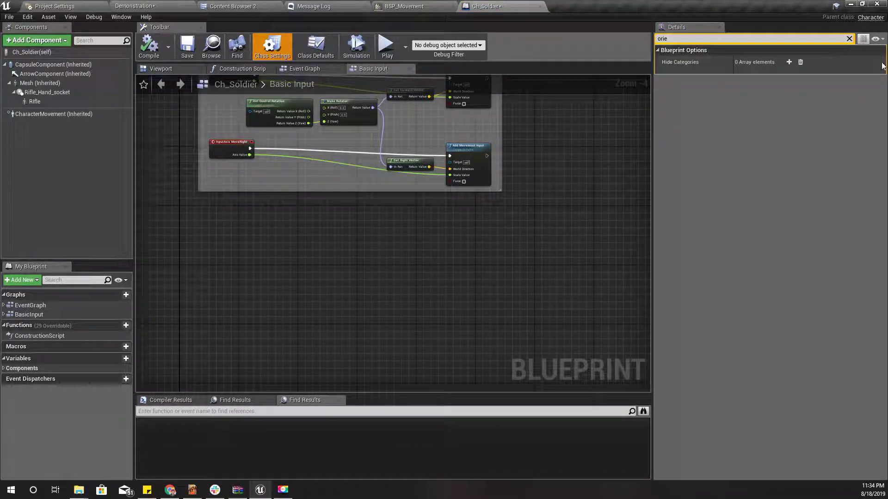
pyautogui.click(850, 39)
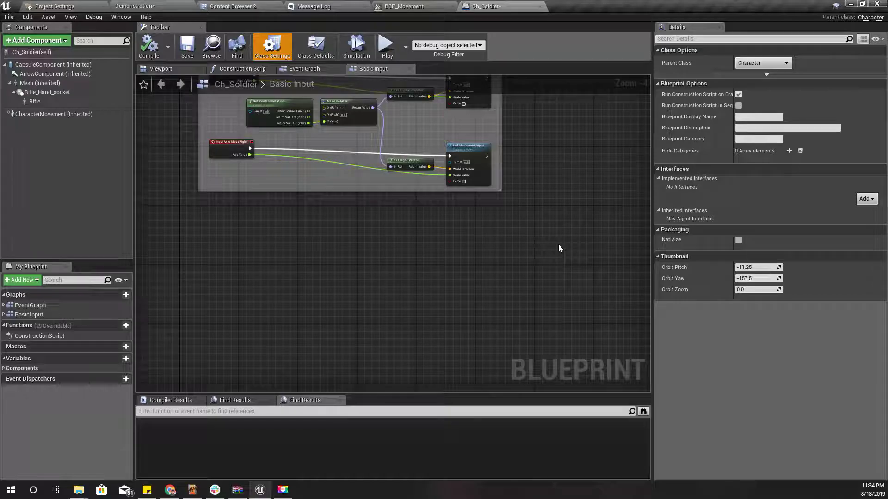
pyautogui.rightClick(213, 249)
pyautogui.click(211, 45)
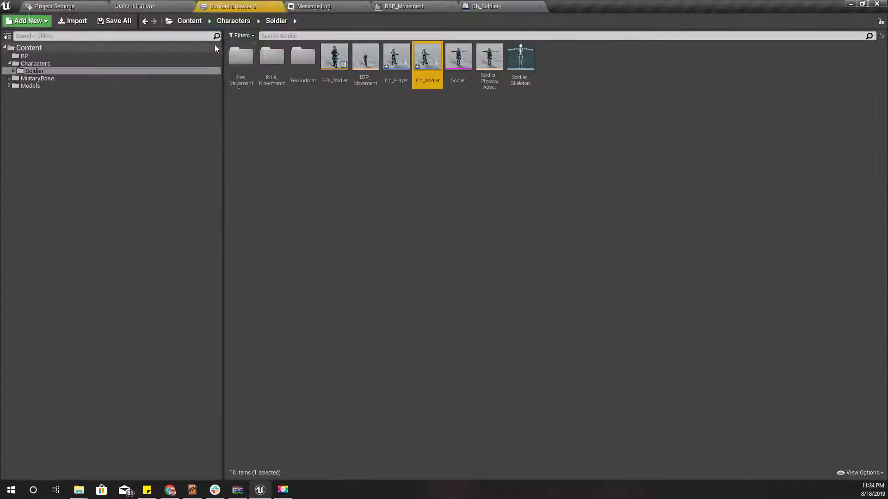
# Step: Create a Blueprint Interface named BPI_Human in the Content/BP folder and open it
pyautogui.click(28, 56)
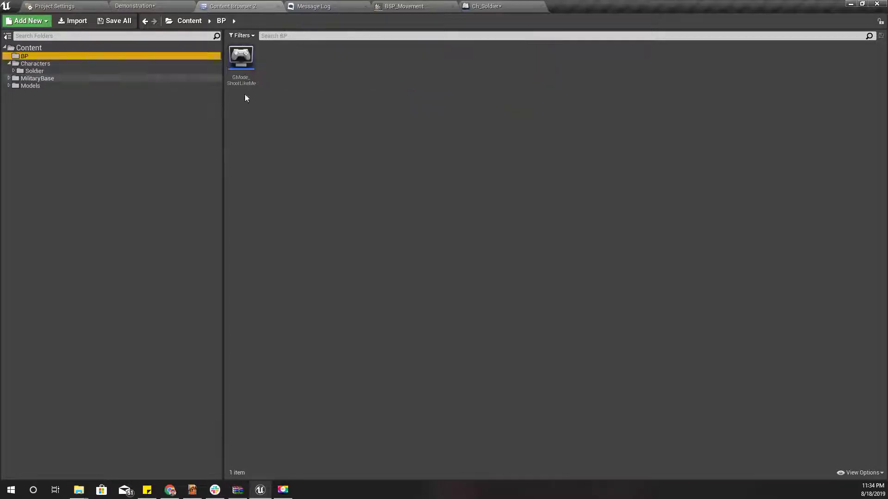
pyautogui.rightClick(293, 63)
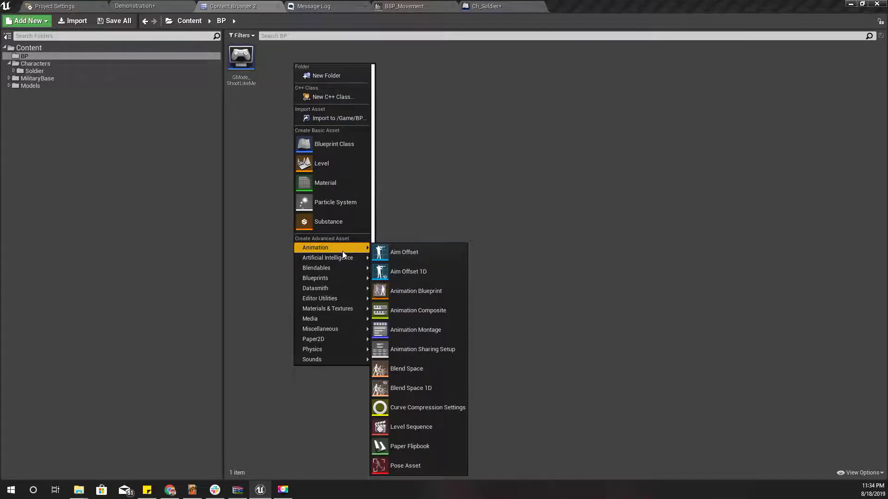
pyautogui.moveTo(342, 278)
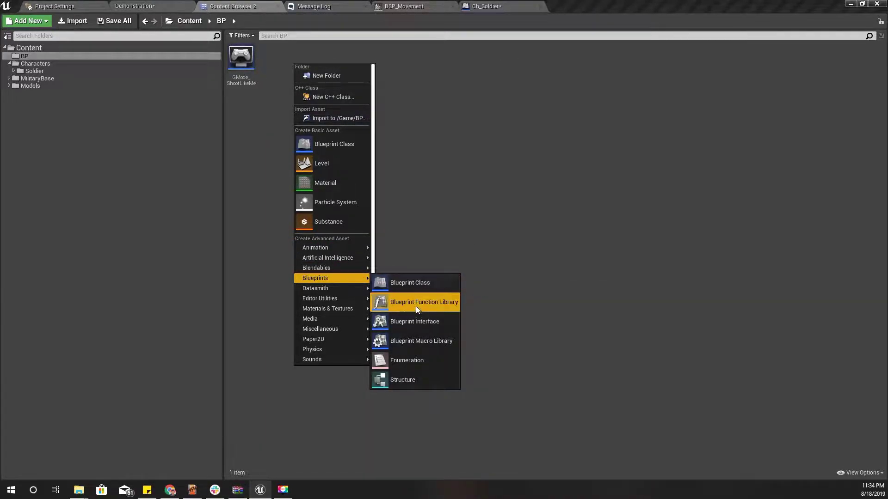
pyautogui.click(424, 324)
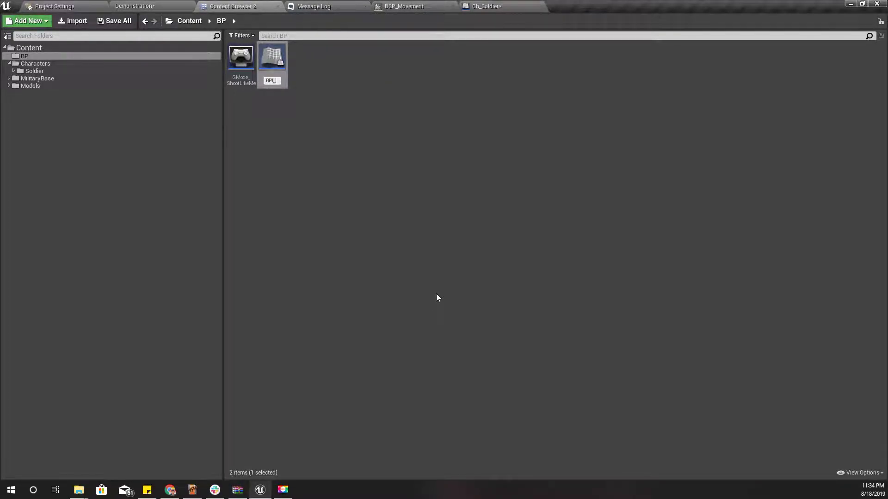
pyautogui.write('BPI_Human')
pyautogui.press('Return')
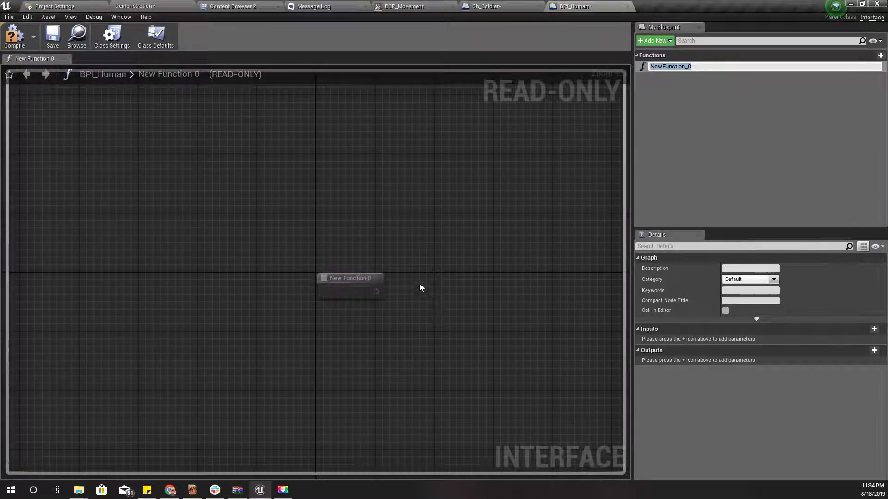
# Step: Locate the BPI_Human interface in the Content Browser and rename it to BPI_Character
pyautogui.click(77, 37)
pyautogui.press('F2')
pyautogui.write('BPI_C')
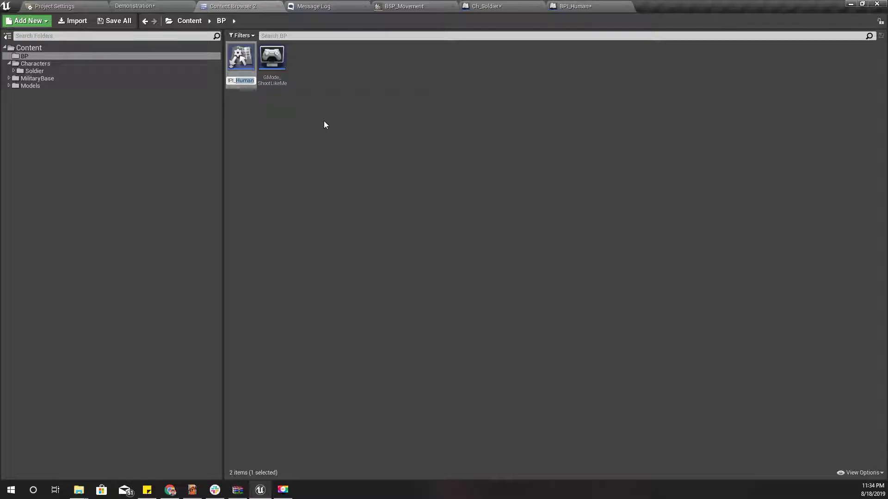
pyautogui.write('haracter')
pyautogui.press('Return')
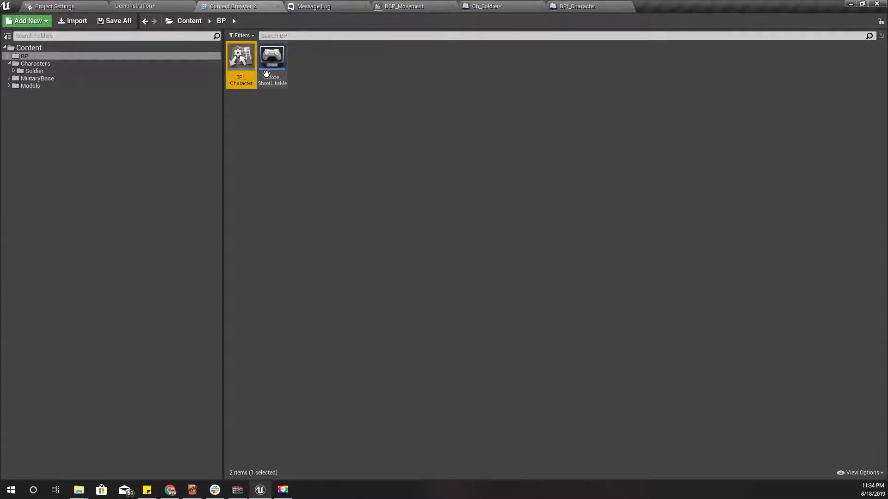
# Step: Rename the default function in the BPI_Character interface to ToggleRun
pyautogui.click(614, 5)
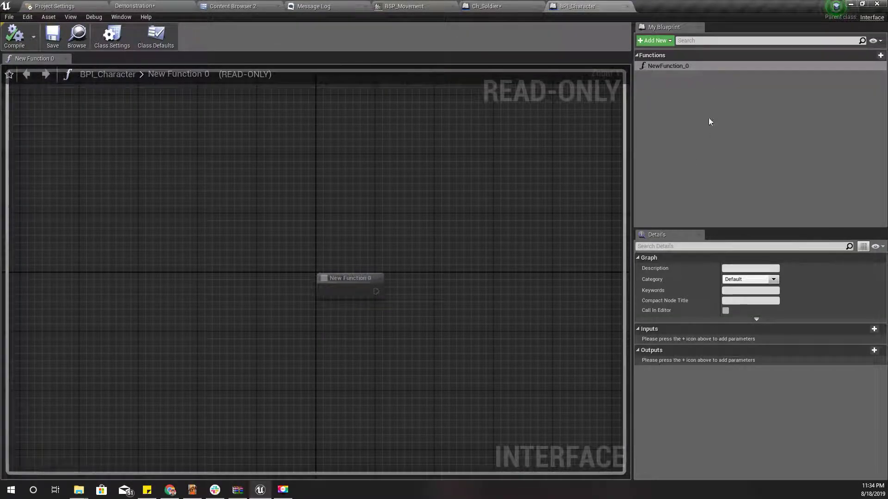
pyautogui.click(689, 68)
pyautogui.click(689, 67)
pyautogui.write('ToggleRun')
pyautogui.press('Return')
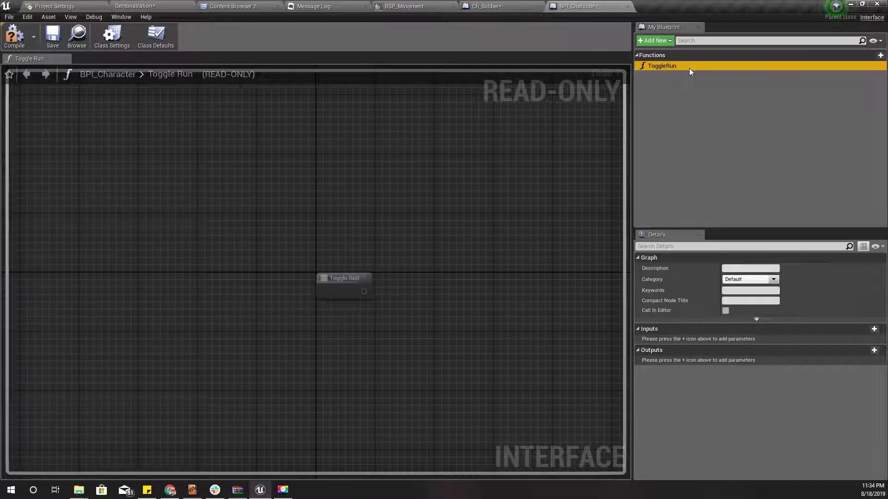
# Step: Add a Boolean input named enable to the ToggleRun function and compile the interface
pyautogui.click(874, 329)
pyautogui.click(679, 341)
pyautogui.write('e')
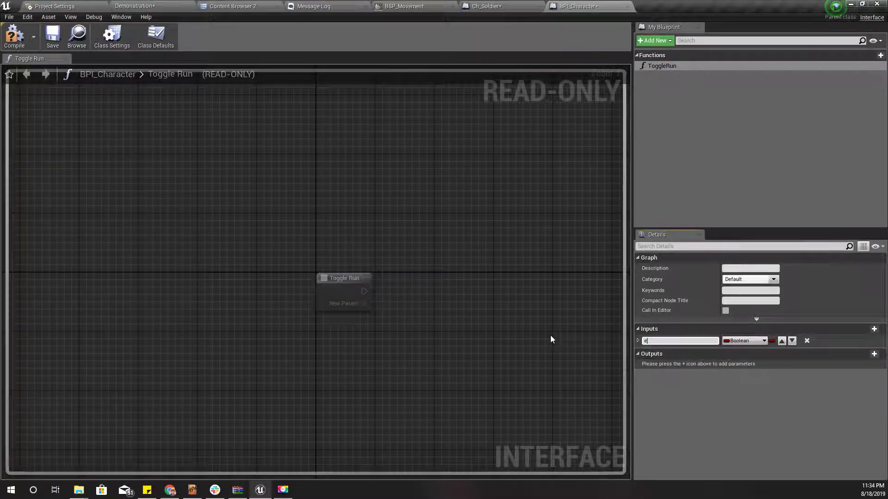
pyautogui.write('nable')
pyautogui.press('Return')
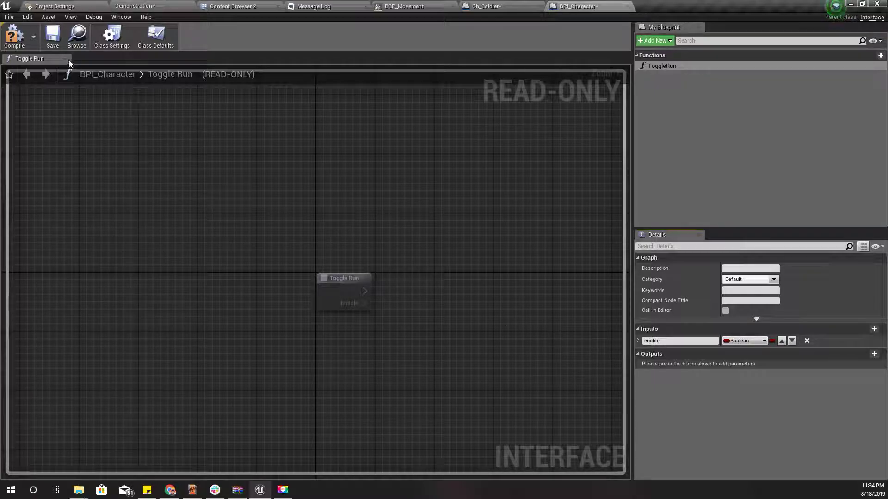
pyautogui.click(14, 37)
# Step: Implement the BPI_Character interface in Ch_Soldier's class settings and compile the blueprint
pyautogui.click(485, 6)
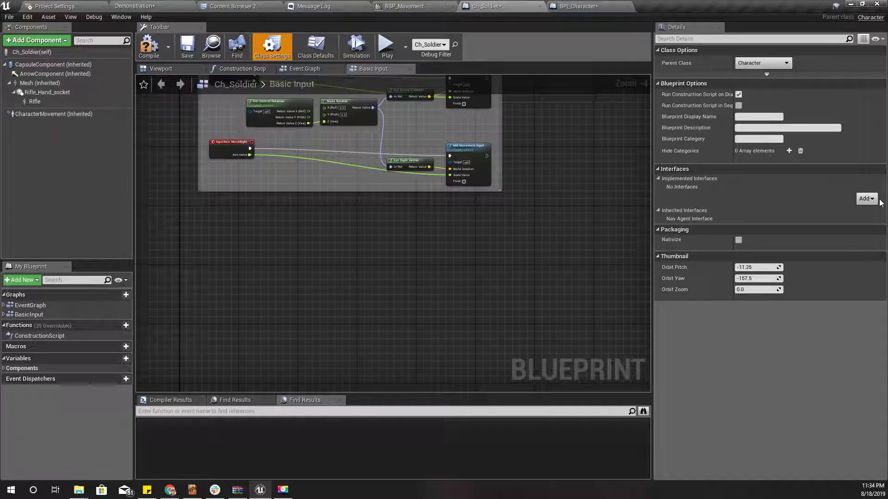
pyautogui.click(865, 199)
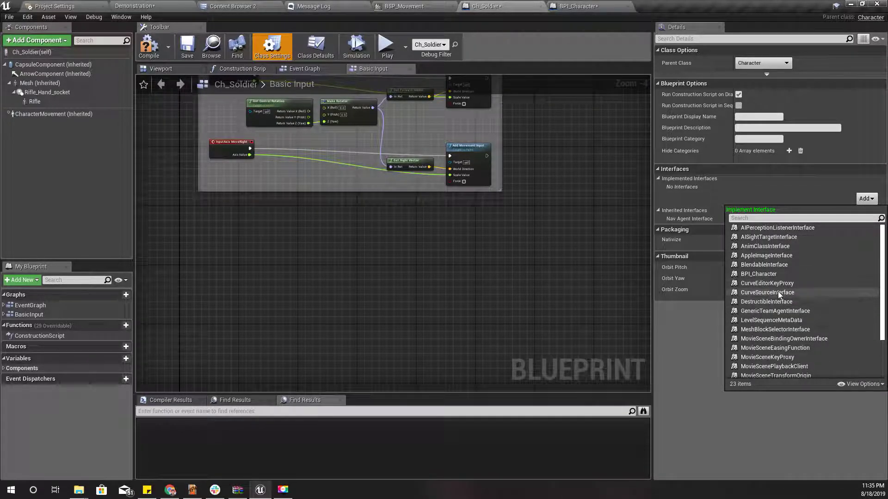
pyautogui.click(770, 273)
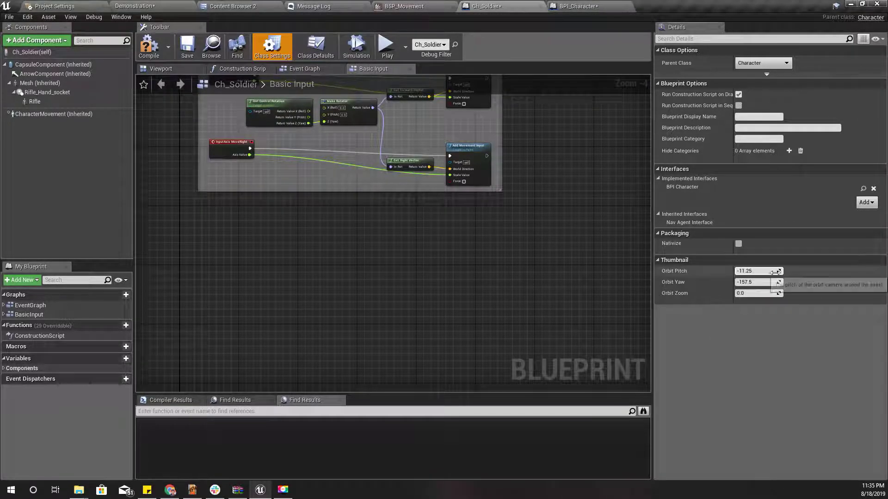
pyautogui.click(149, 47)
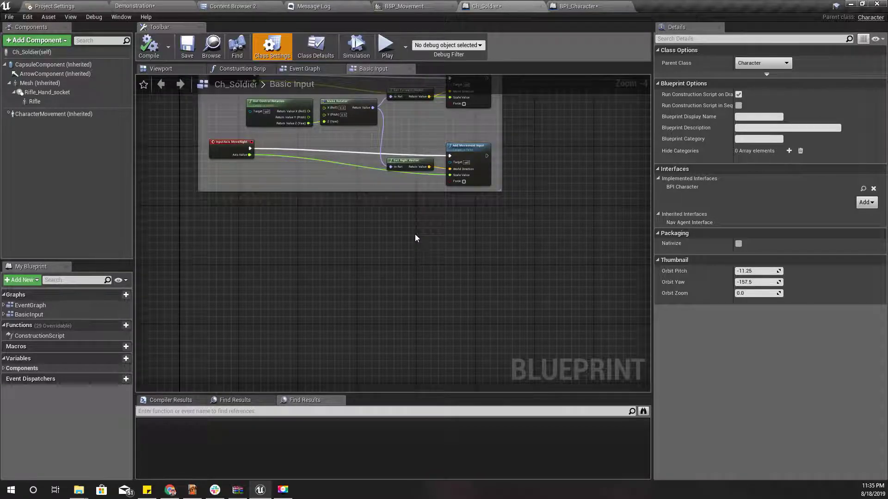
# Step: Add the Event Toggle Run interface event below the Movement comment in Ch_Soldier's Basic Input graph
pyautogui.rightClick(208, 243)
pyautogui.write('toggle run')
pyautogui.press('Up')
pyautogui.press('Return')
pyautogui.scroll(4, 207, 242)
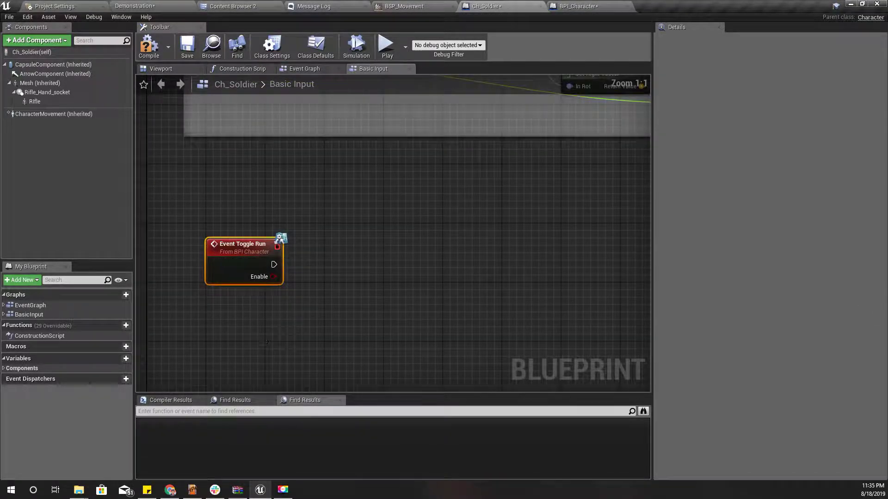
pyautogui.moveTo(261, 237); pyautogui.dragTo(272, 219)
pyautogui.moveTo(400, 259); pyautogui.dragTo(380, 256, button='right')
# Step: View the interface function behind the Event Toggle Run node and return to Ch_Soldier
pyautogui.hotkey('alt', 'Tab')
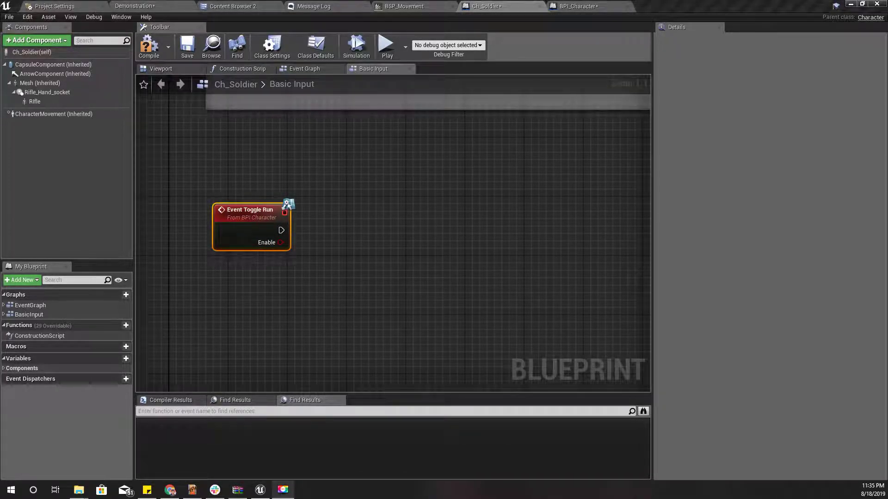
pyautogui.doubleClick(256, 214)
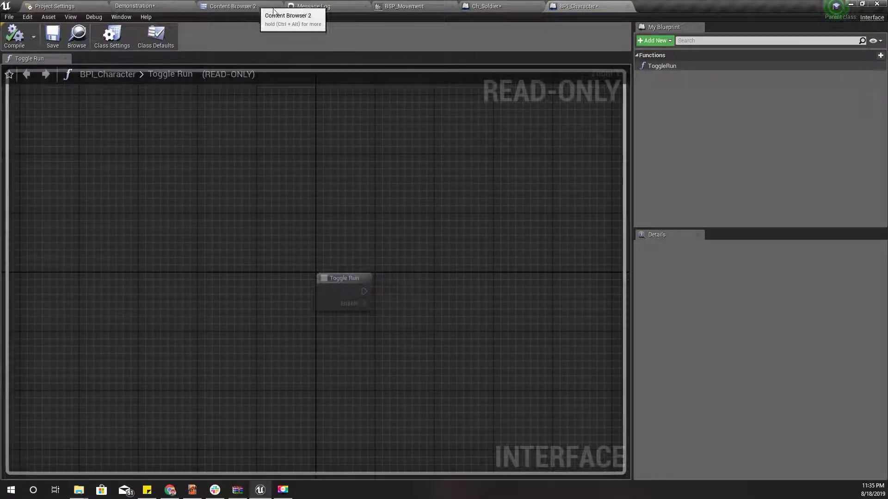
pyautogui.click(499, 6)
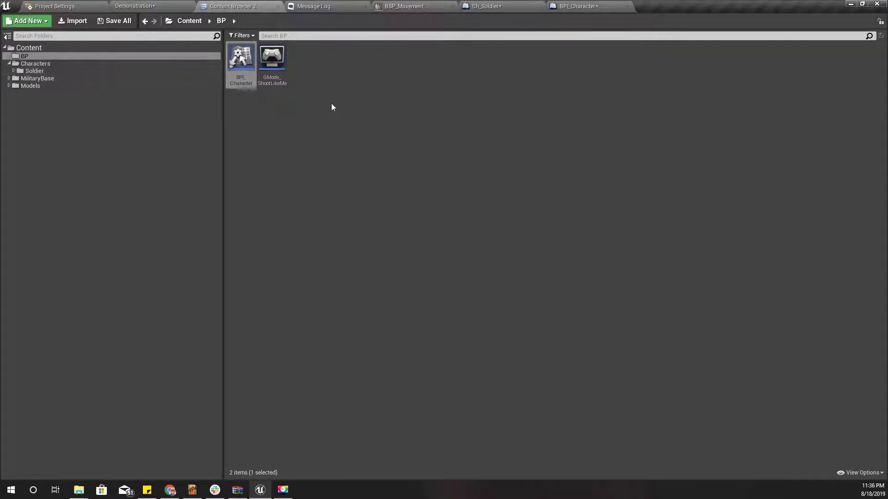
# Step: Create an Enumeration asset named MovementModes in the Content/BP folder and open it
pyautogui.rightClick(337, 85)
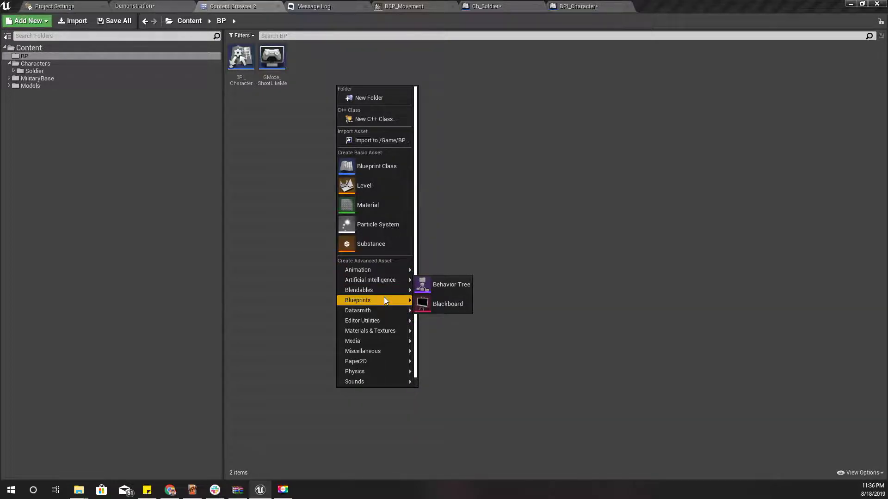
pyautogui.moveTo(384, 298)
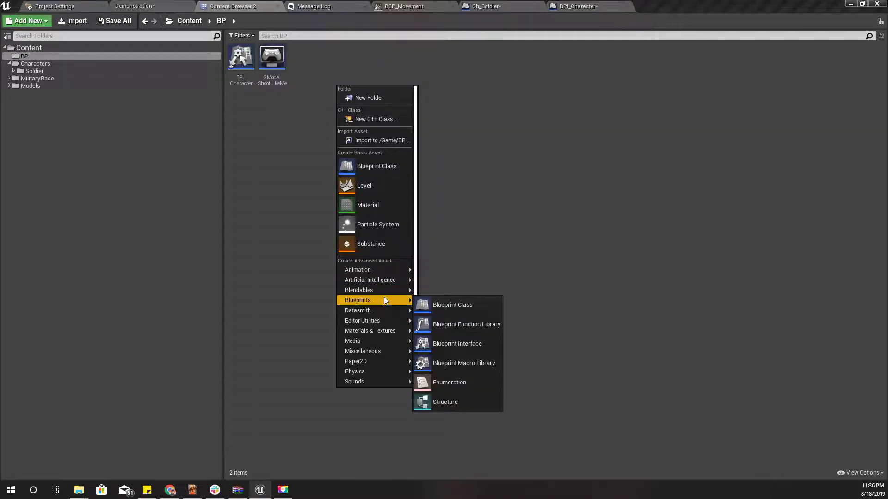
pyautogui.click(459, 382)
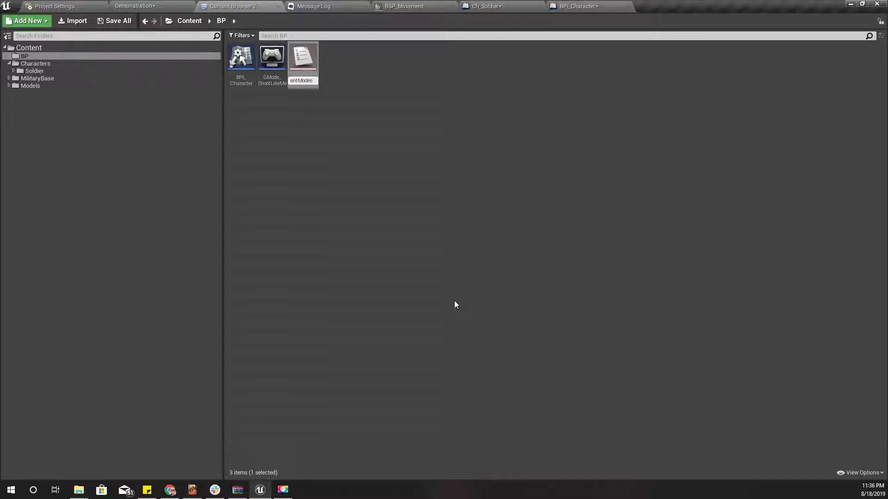
pyautogui.press('Return')
pyautogui.press('Return')
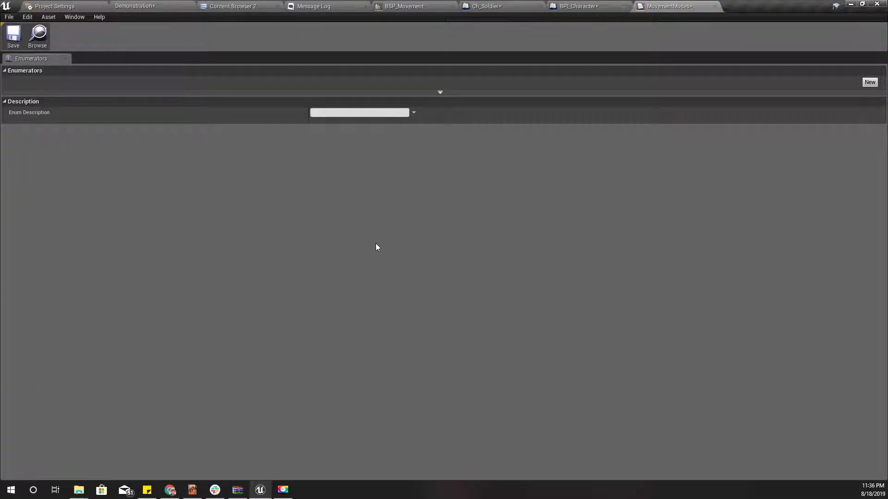
# Step: Add the enumerators Walking and Running to the MovementModes enumeration
pyautogui.click(869, 83)
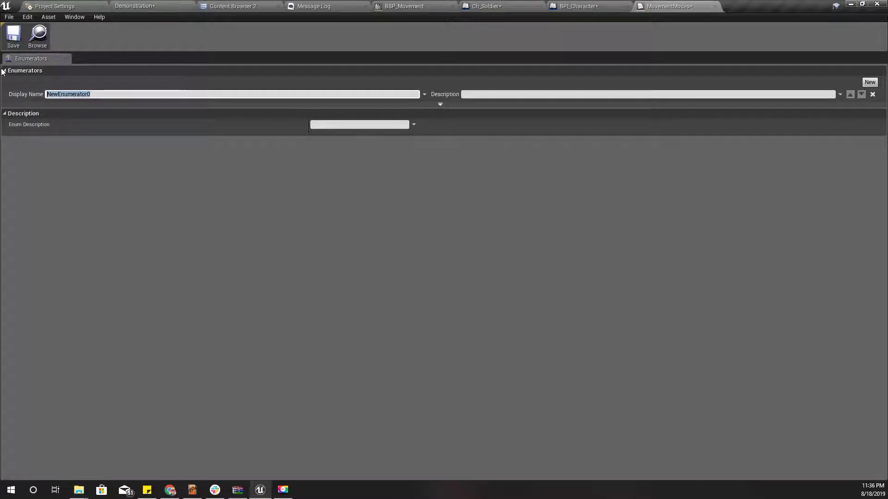
pyautogui.write('Walking')
pyautogui.press('Return')
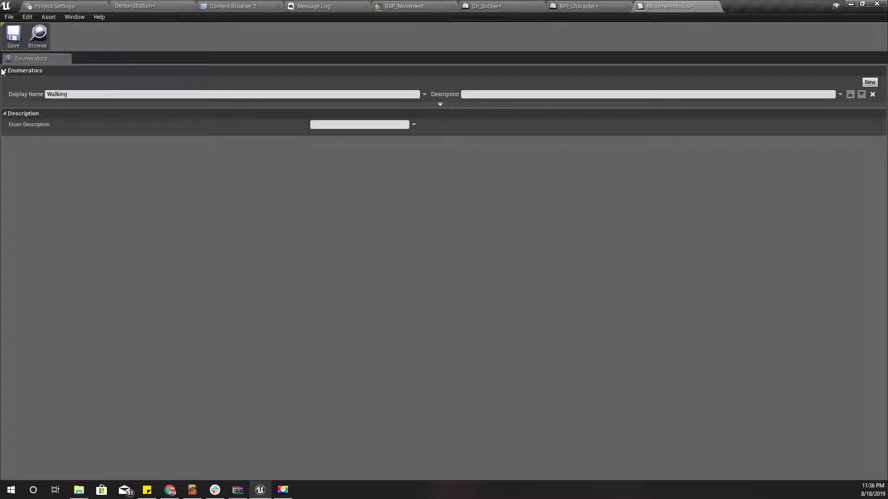
pyautogui.click(870, 84)
pyautogui.write('Running')
pyautogui.press('Return')
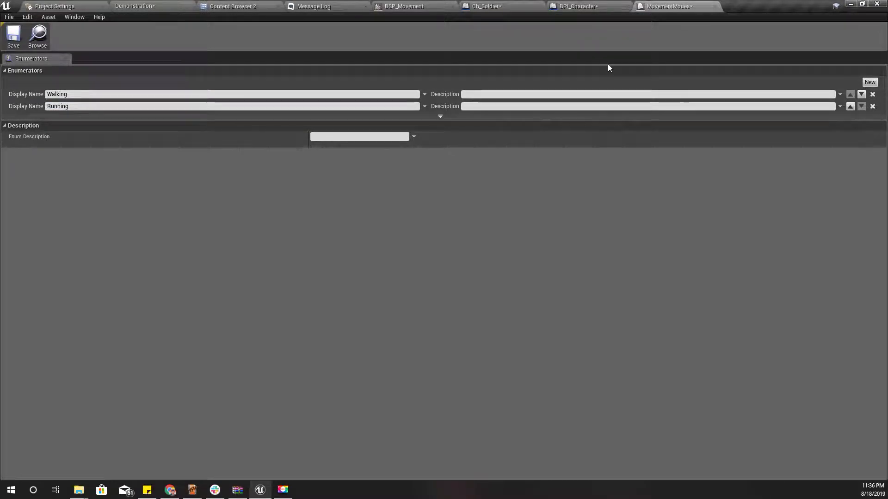
# Step: Add the enumerators Sprinting and Crouching to the MovementModes enumeration
pyautogui.click(873, 83)
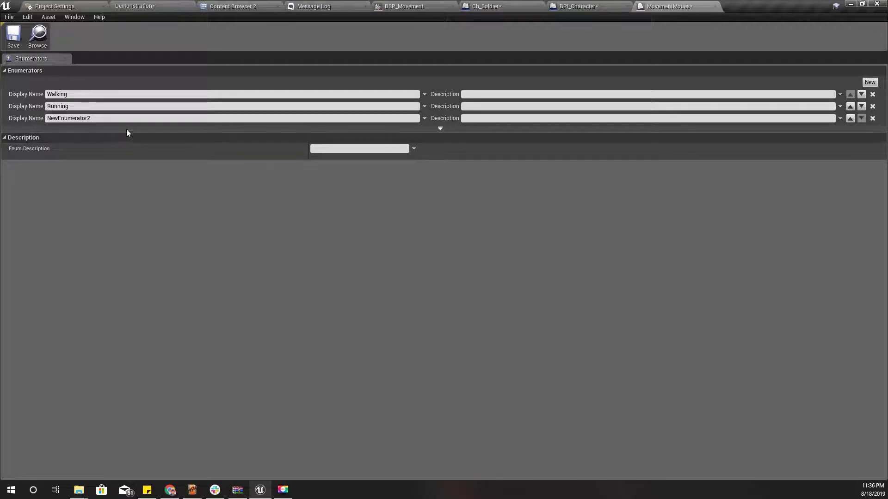
pyautogui.write('Sprint')
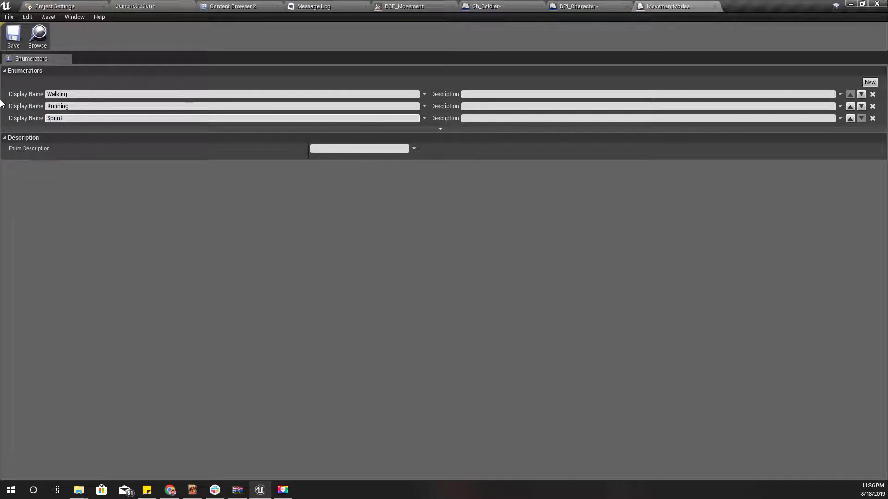
pyautogui.write('ing')
pyautogui.press('Return')
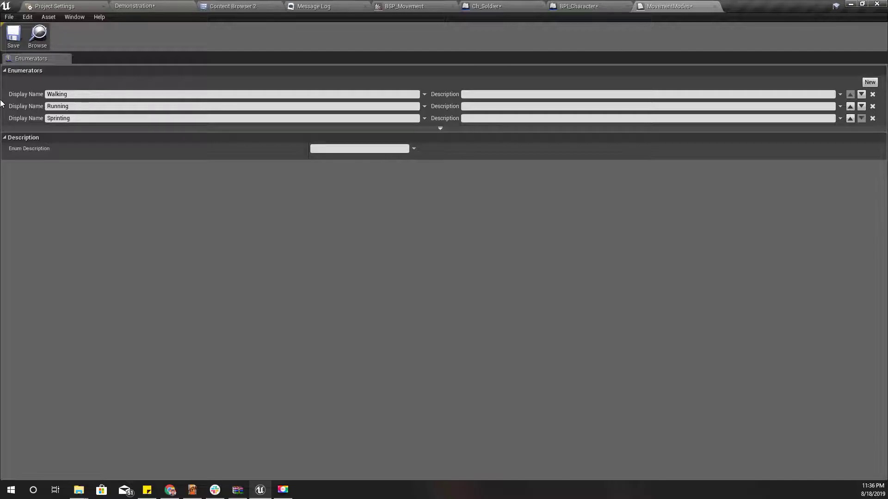
pyautogui.click(869, 83)
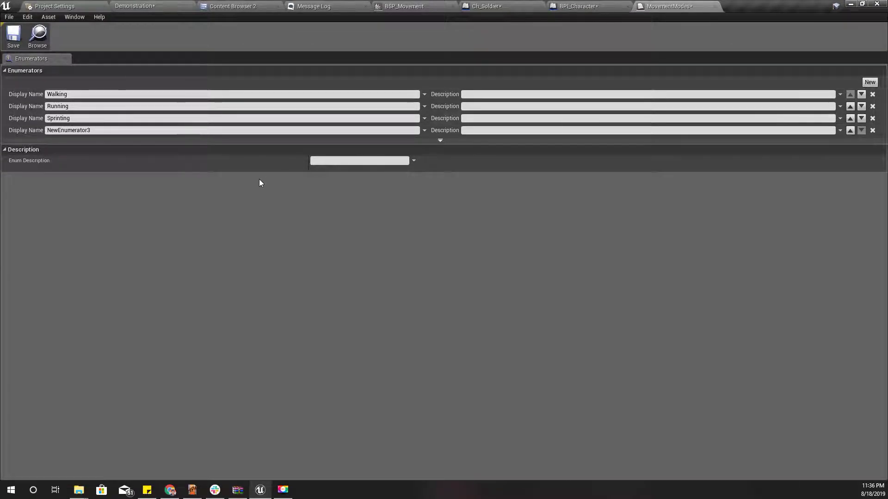
pyautogui.write('Crouching')
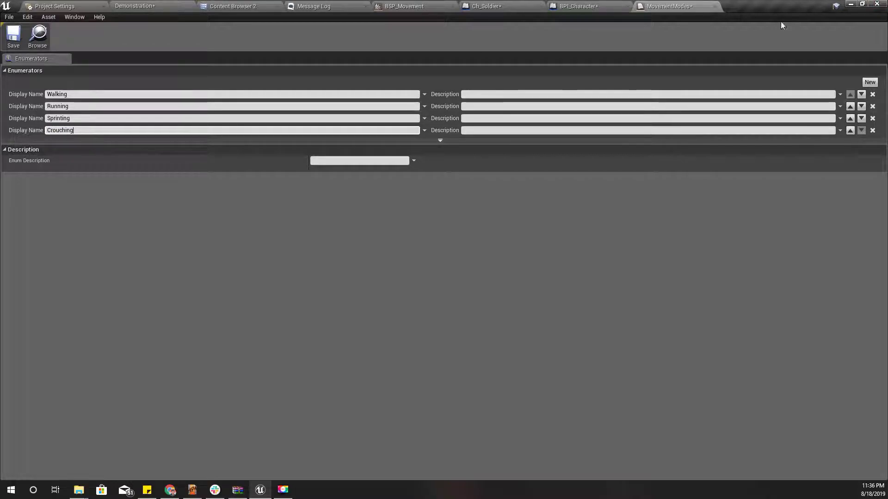
# Step: Add the enumerator Proning to MovementModes and save the enumeration
pyautogui.click(870, 83)
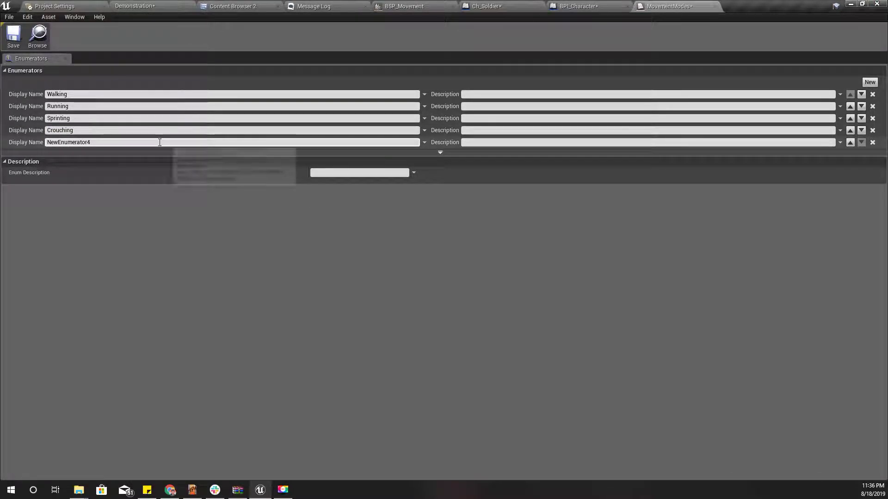
pyautogui.write('Proning')
pyautogui.press('Return')
pyautogui.click(14, 37)
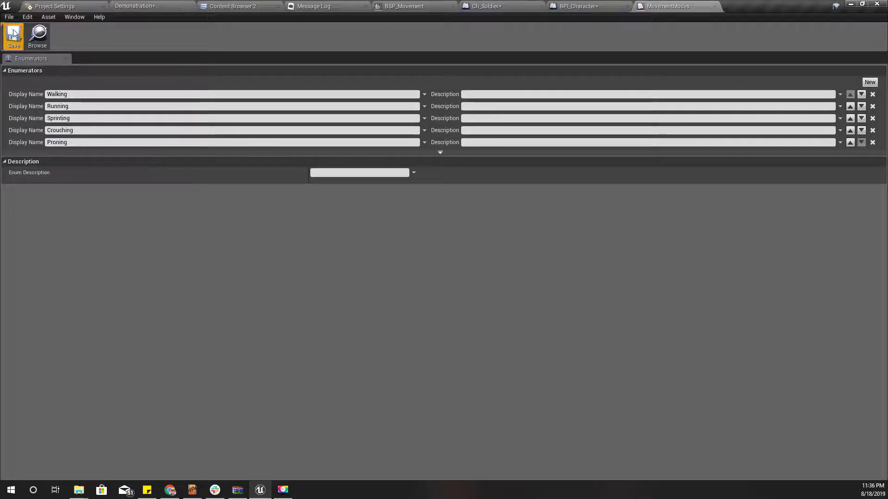
# Step: In the BPI_Character interface, set the type of ToggleRun's enable input to the EMovement Mode enum
pyautogui.click(615, 6)
pyautogui.click(662, 65)
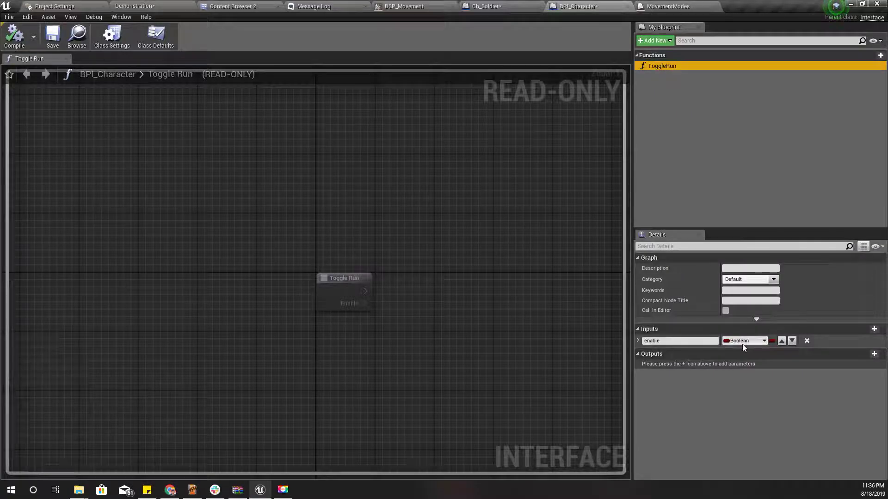
pyautogui.click(744, 343)
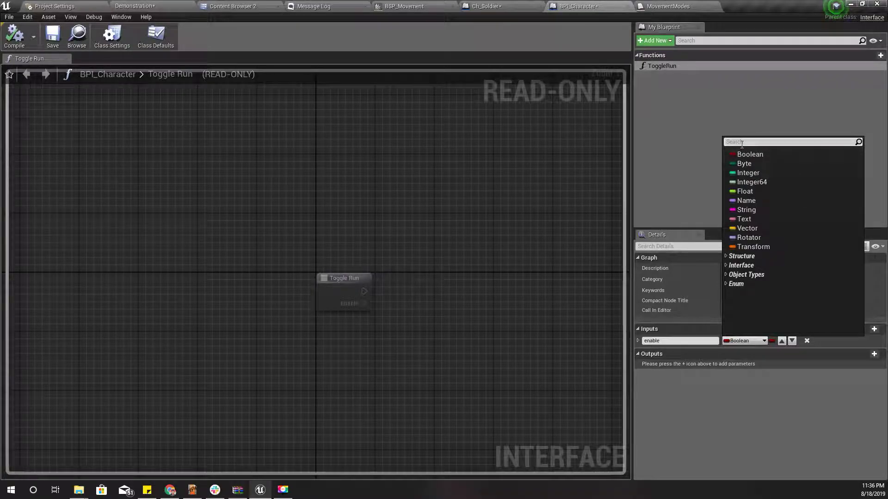
pyautogui.write('Movemen')
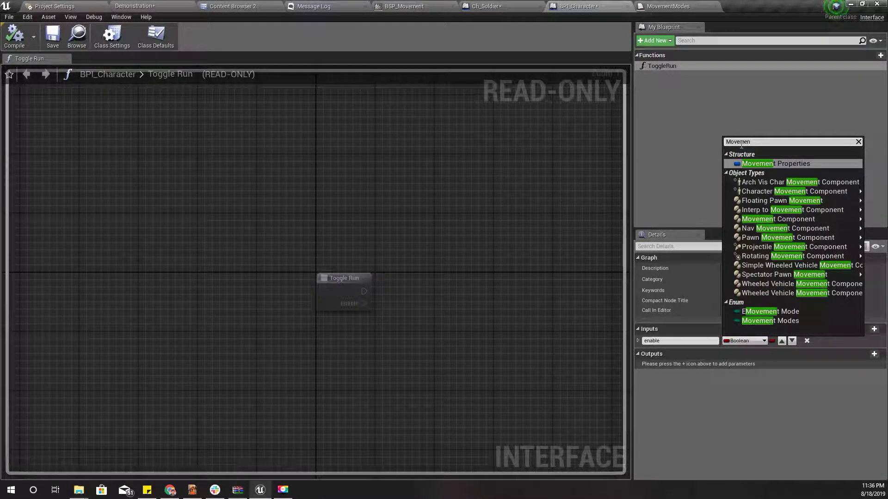
pyautogui.write('tmod')
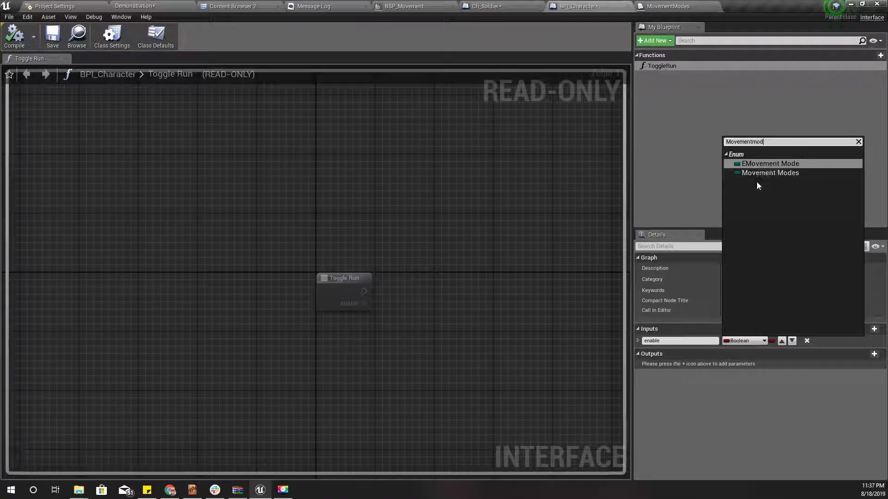
pyautogui.click(753, 165)
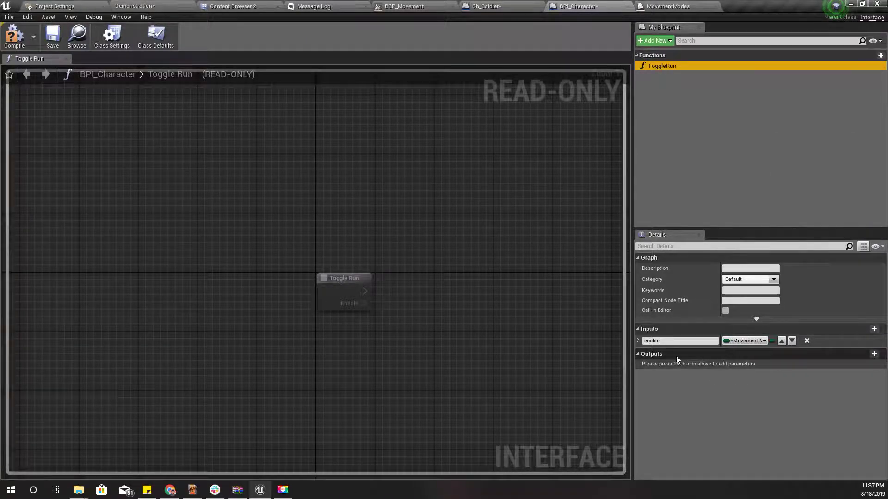
# Step: Examine the default value options offered for ToggleRun's enable input with the EMovement Mode type
pyautogui.click(638, 342)
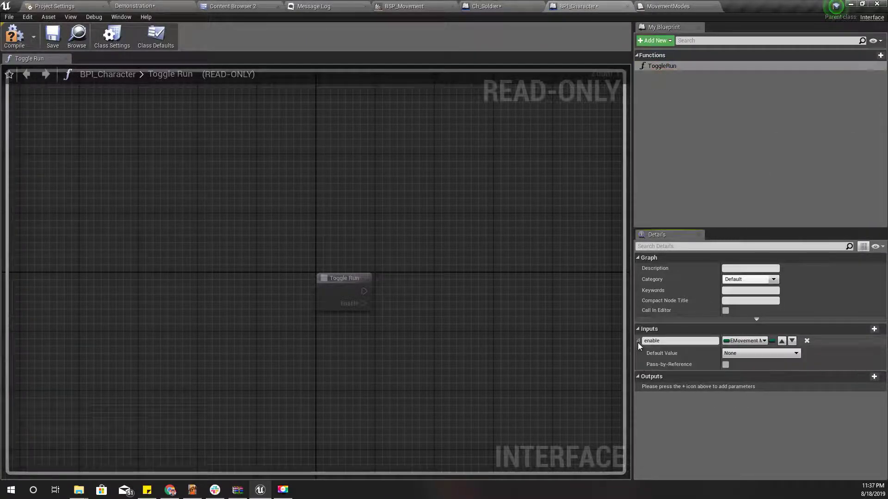
pyautogui.click(732, 353)
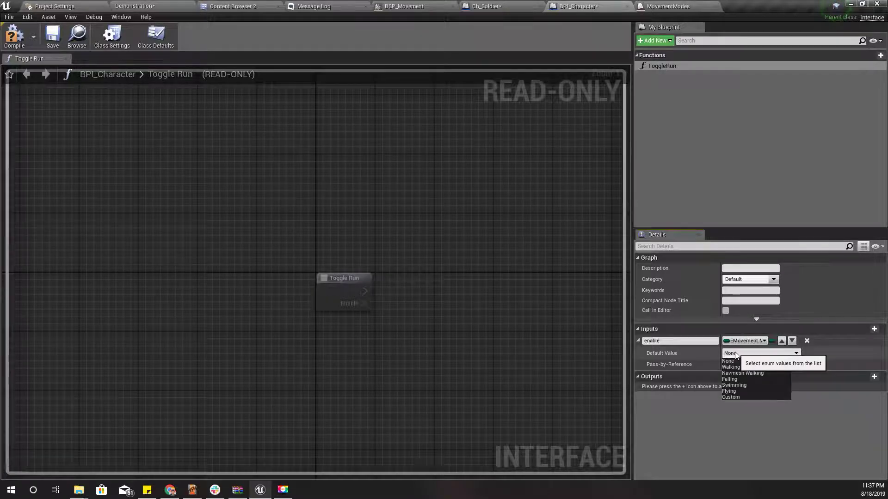
pyautogui.click(714, 433)
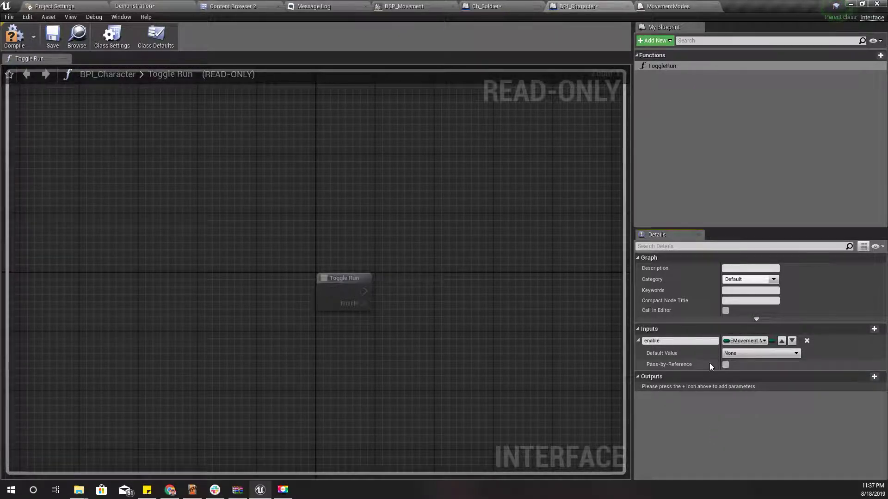
pyautogui.click(735, 342)
# Step: Locate the MovementModes enumeration in the content folder and rename it SoldierMovementMode
pyautogui.click(668, 6)
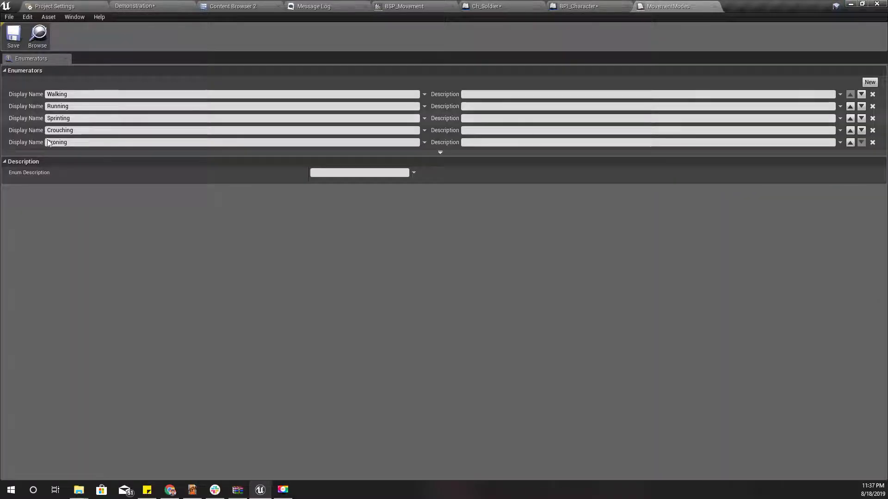
pyautogui.click(33, 45)
pyautogui.press('F2')
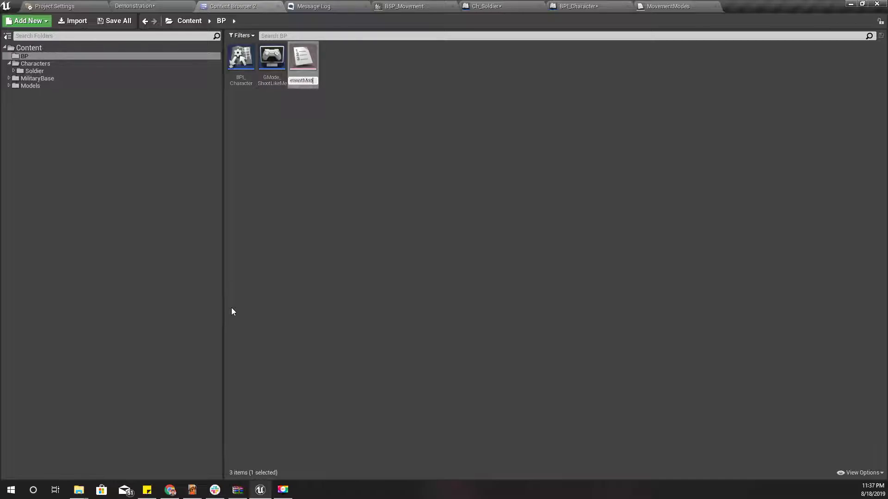
pyautogui.press('BackSpace')
pyautogui.press('Return')
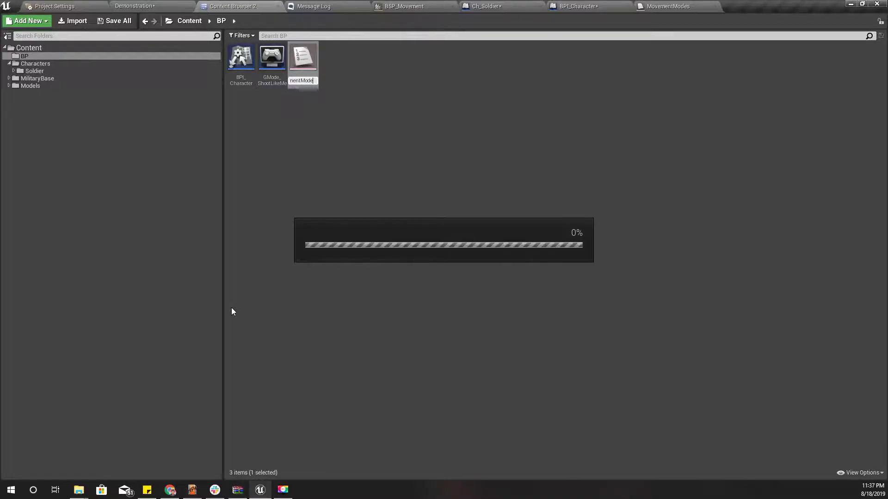
pyautogui.click(641, 6)
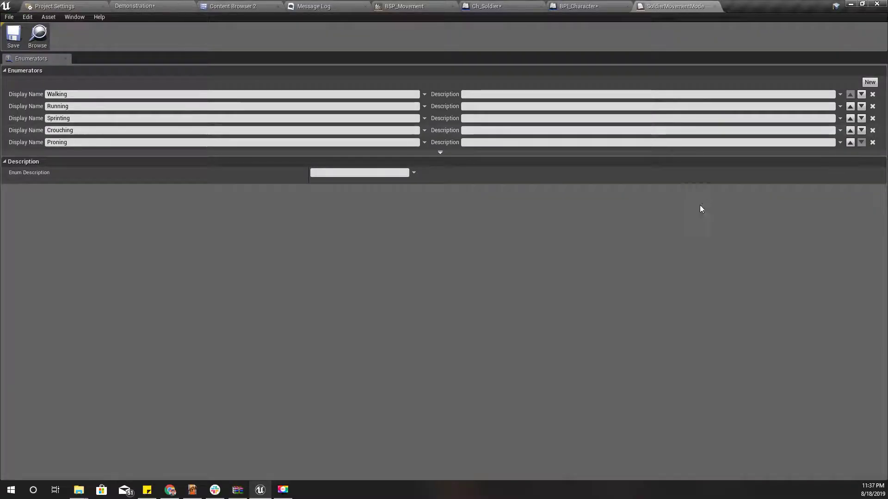
# Step: Set the type of ToggleRun's enable input in BPI_Character to Soldier Movement Mode, compile the interface, and save all assets from Ch_Soldier
pyautogui.click(582, 6)
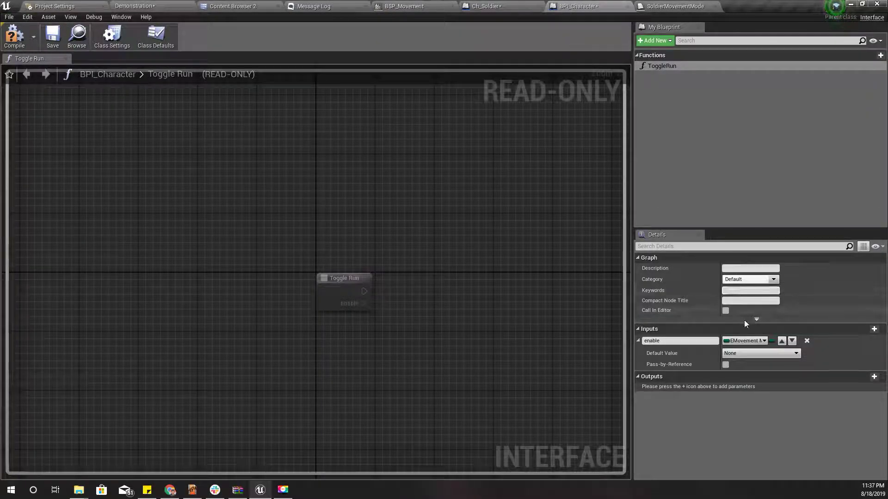
pyautogui.click(744, 340)
pyautogui.write('soldier')
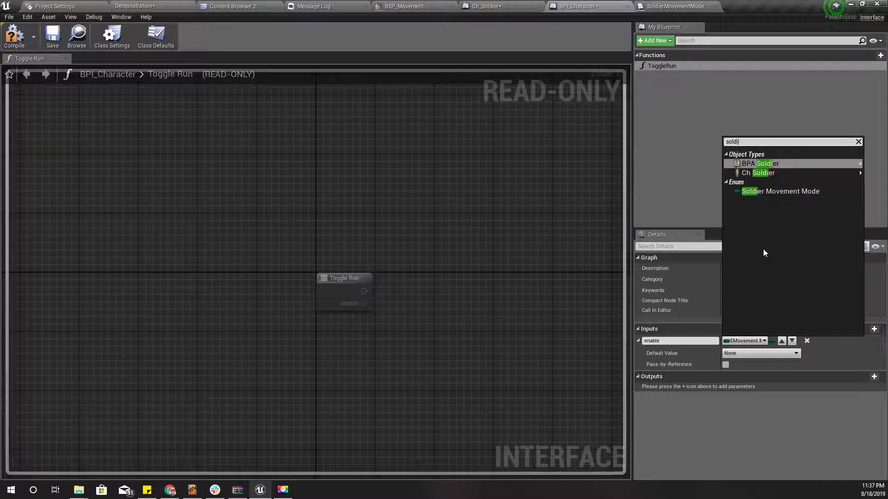
pyautogui.press('Down')
pyautogui.press('Down')
pyautogui.press('Down')
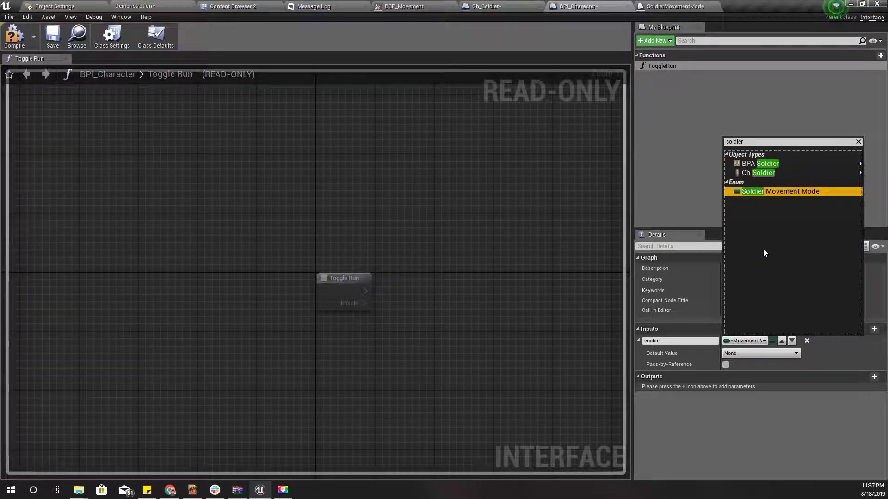
pyautogui.press('Return')
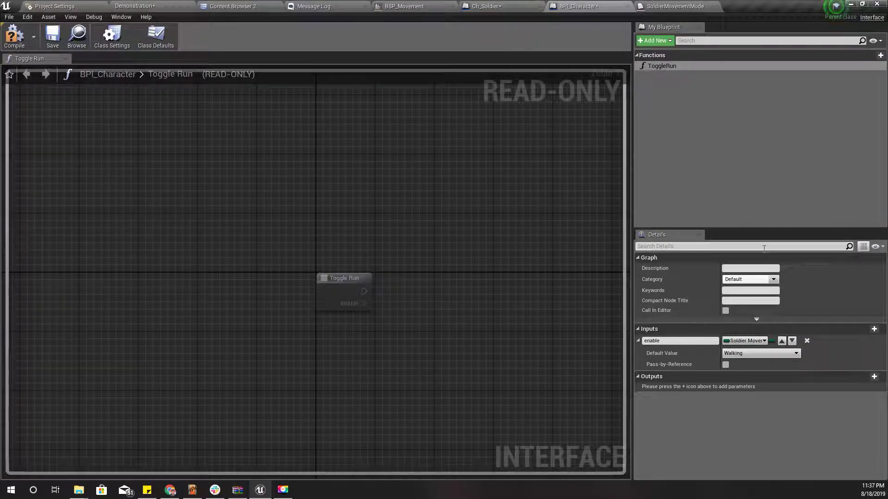
pyautogui.click(14, 35)
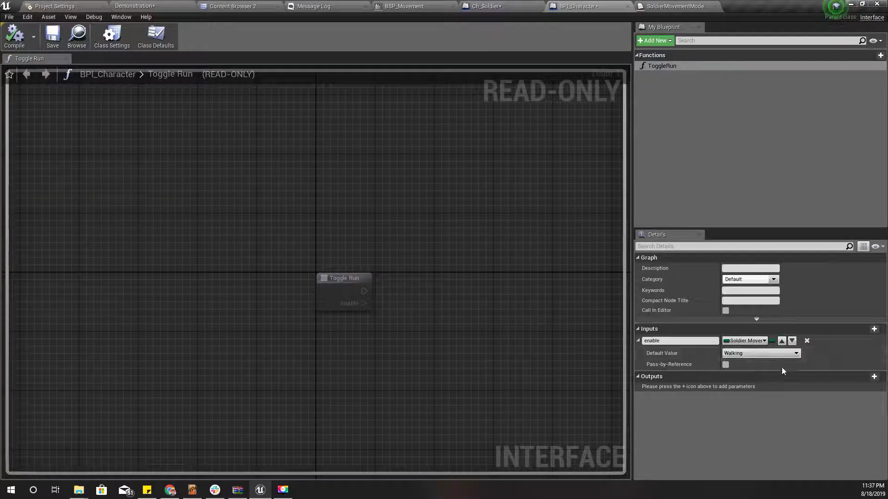
pyautogui.click(485, 6)
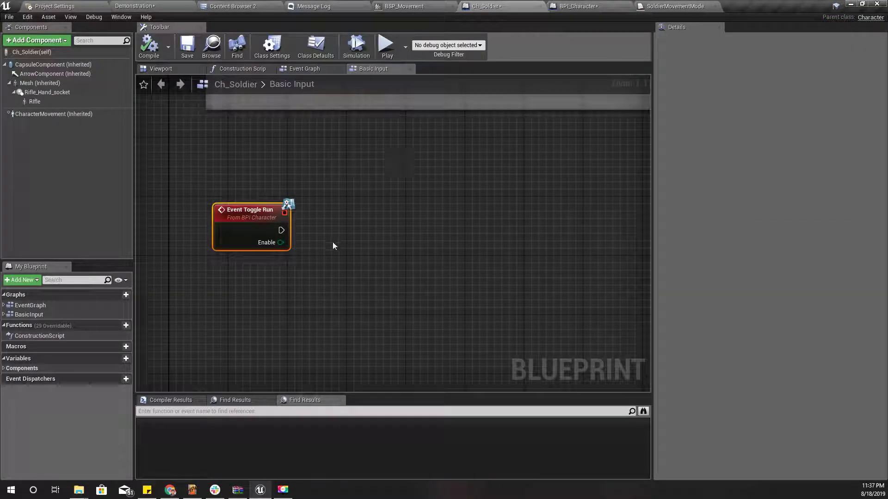
pyautogui.hotkey('ctrl', 'shift', 's')
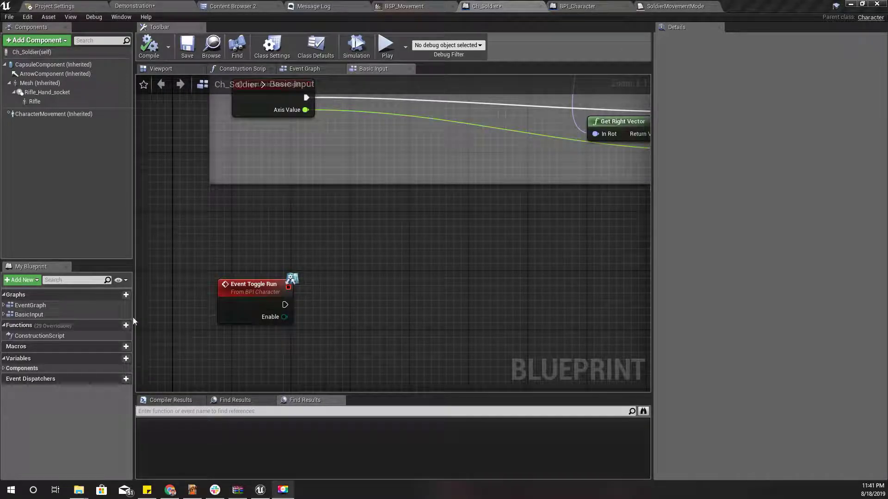
# Step: Add a Switch on SoldierMovementMode node from Event Toggle Run's Enable pin and align it beside the event
pyautogui.moveTo(260, 355); pyautogui.dragTo(284, 289, button='right')
pyautogui.moveTo(308, 254); pyautogui.dragTo(328, 256)
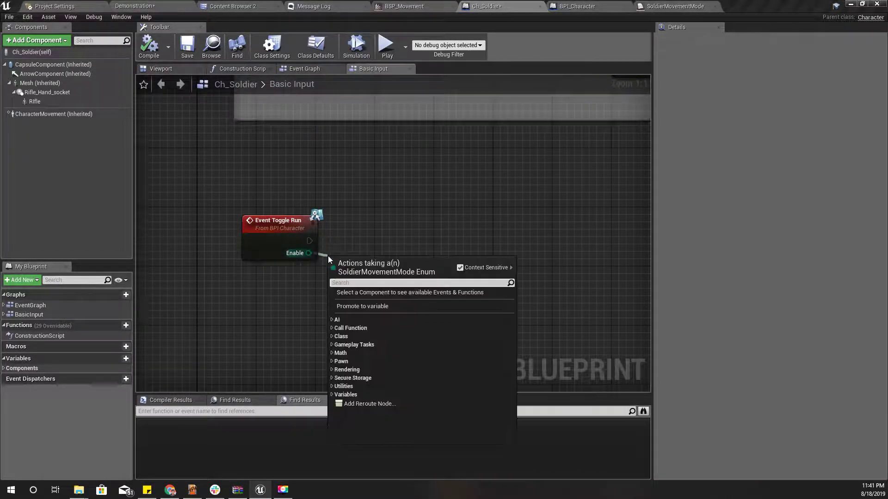
pyautogui.write('swit')
pyautogui.press('Return')
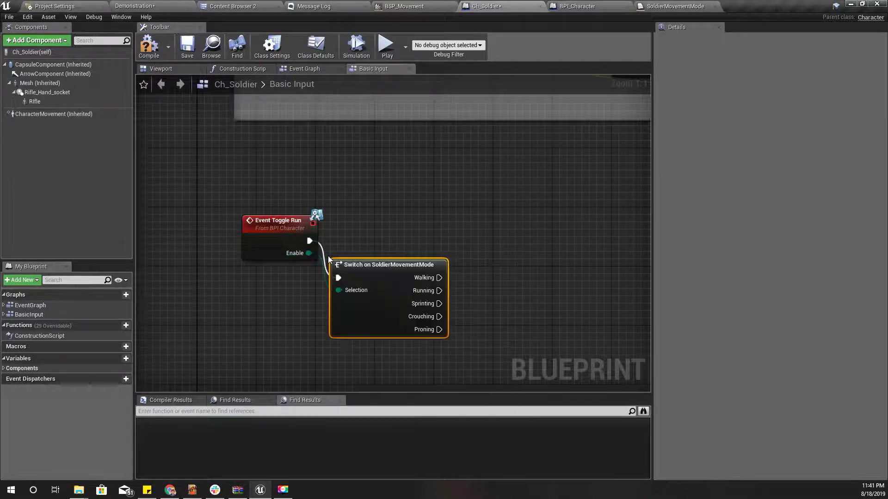
pyautogui.moveTo(342, 273); pyautogui.dragTo(392, 273)
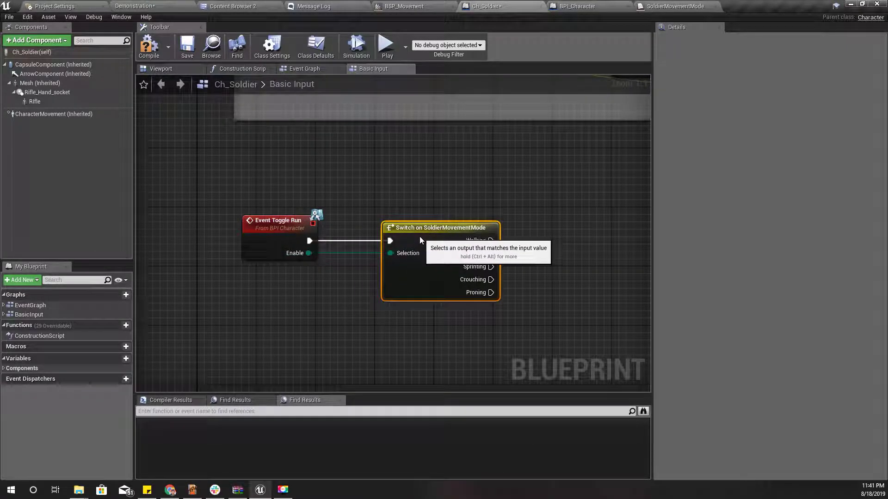
pyautogui.scroll(-4, 393, 310)
pyautogui.moveTo(254, 244); pyautogui.dragTo(549, 330)
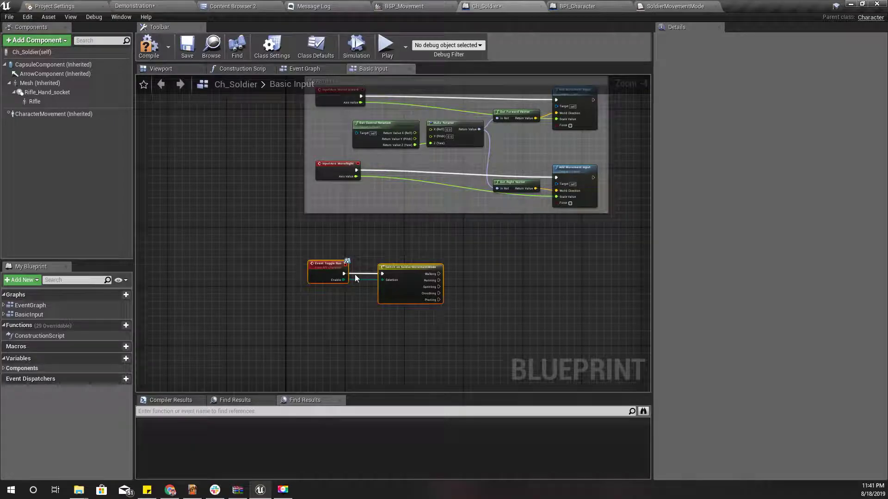
pyautogui.scroll(4, 356, 276)
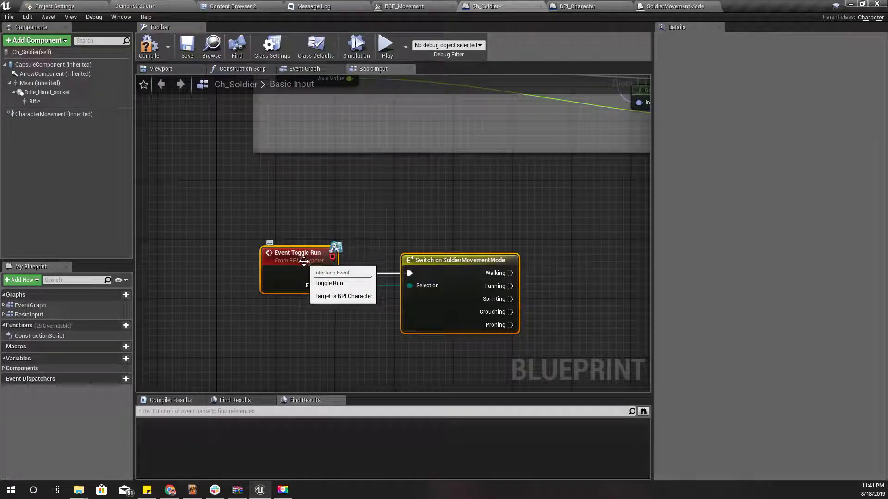
# Step: Rename the BPI_Character function ToggleRun to ChangeMovementMode and compile the interface
pyautogui.doubleClick(304, 254)
pyautogui.click(661, 66)
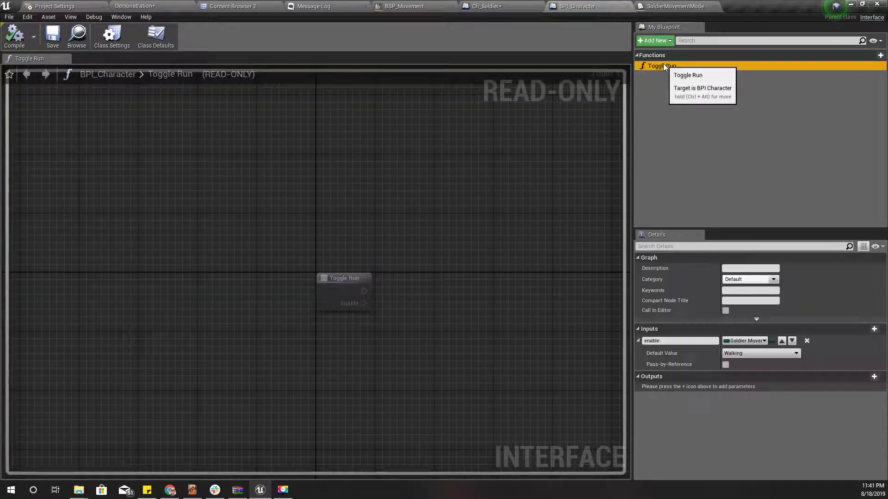
pyautogui.click(662, 66)
pyautogui.press('End')
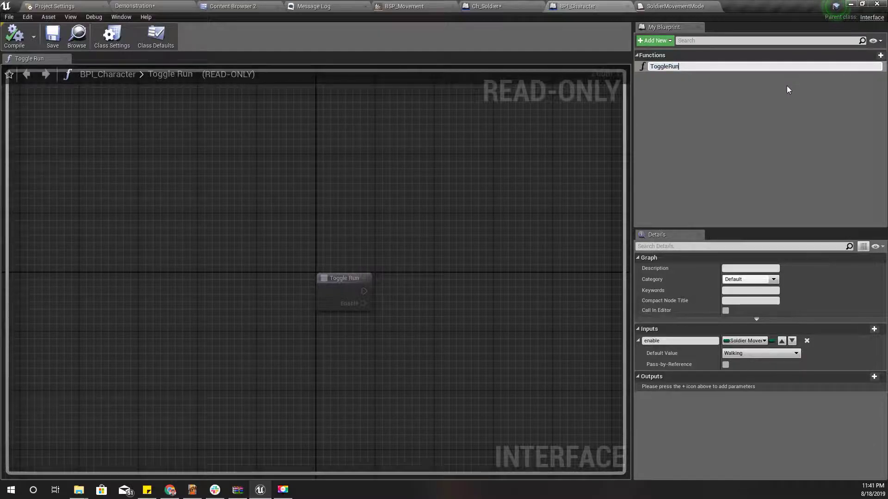
pyautogui.press('BackSpace')
pyautogui.press('BackSpace')
pyautogui.press('BackSpace')
pyautogui.write('MovementMode')
pyautogui.press('Home')
pyautogui.hotkey('shift', 'Right')
pyautogui.hotkey('shift', 'Right')
pyautogui.hotkey('shift', 'Right')
pyautogui.hotkey('shift', 'Right')
pyautogui.hotkey('shift', 'Right')
pyautogui.hotkey('shift', 'Right')
pyautogui.press('BackSpace')
pyautogui.write('Change')
pyautogui.press('Return')
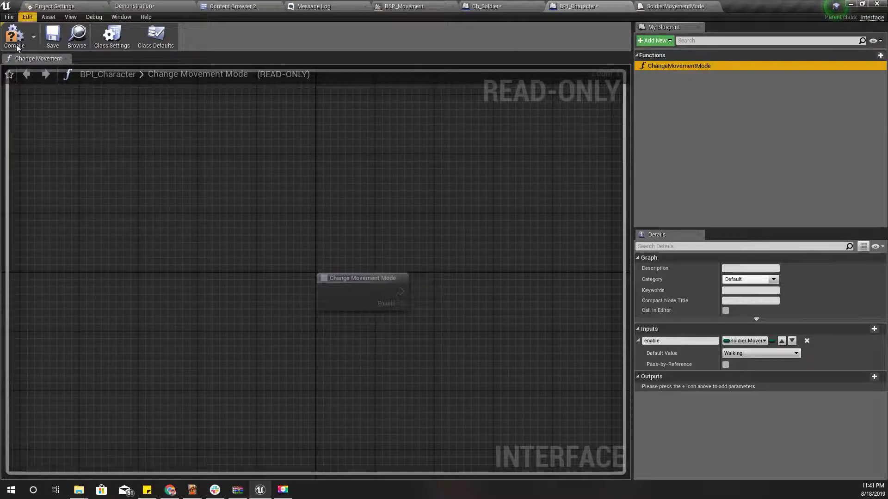
pyautogui.click(14, 36)
# Step: In Ch_Soldier, promote Event Change Movement Mode's Enable pin to a variable named currentMovementMode and move the Switch node beyond the new Set node
pyautogui.click(504, 6)
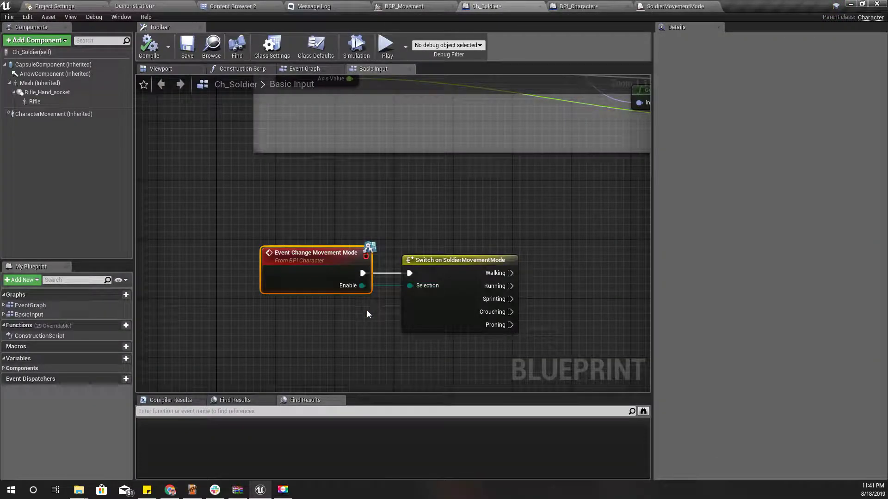
pyautogui.moveTo(355, 319); pyautogui.dragTo(290, 286, button='right')
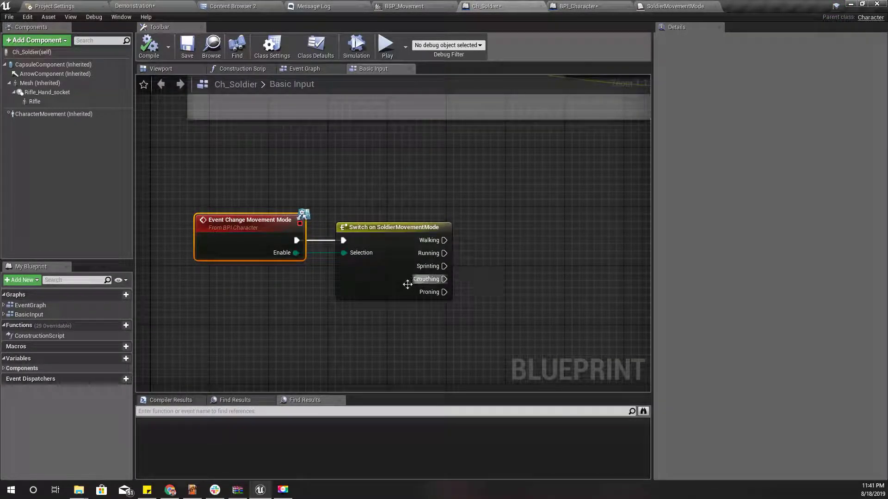
pyautogui.moveTo(384, 325); pyautogui.dragTo(333, 323, button='right')
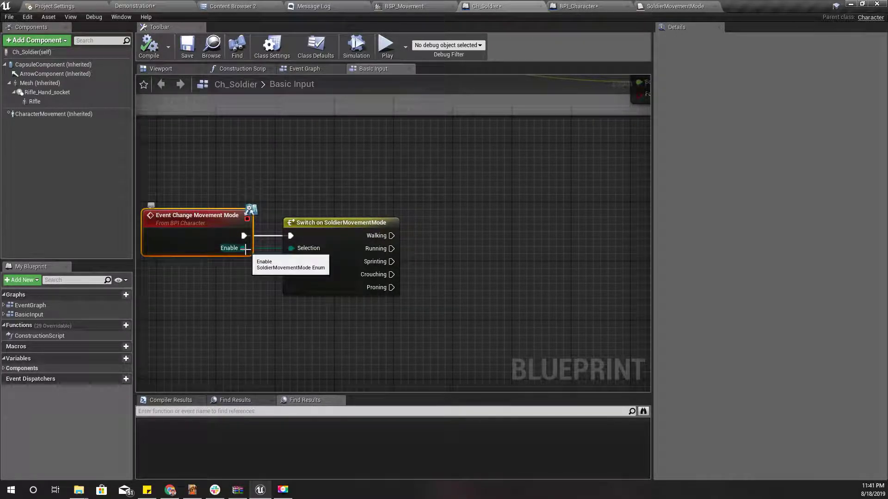
pyautogui.rightClick(244, 249)
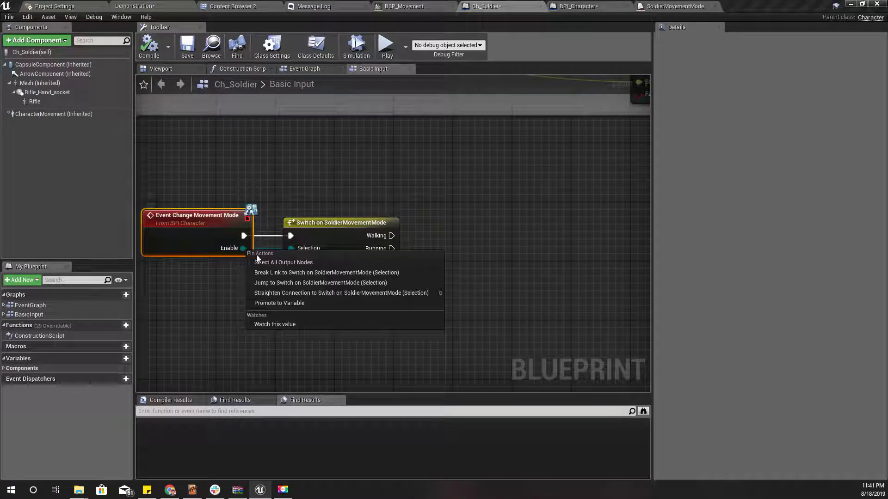
pyautogui.click(297, 304)
pyautogui.write('cur')
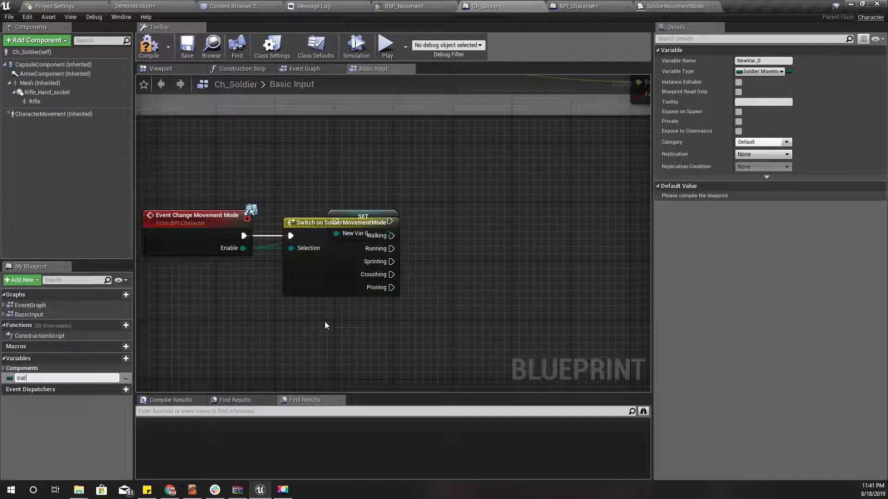
pyautogui.write('rentMovementMode')
pyautogui.press('Return')
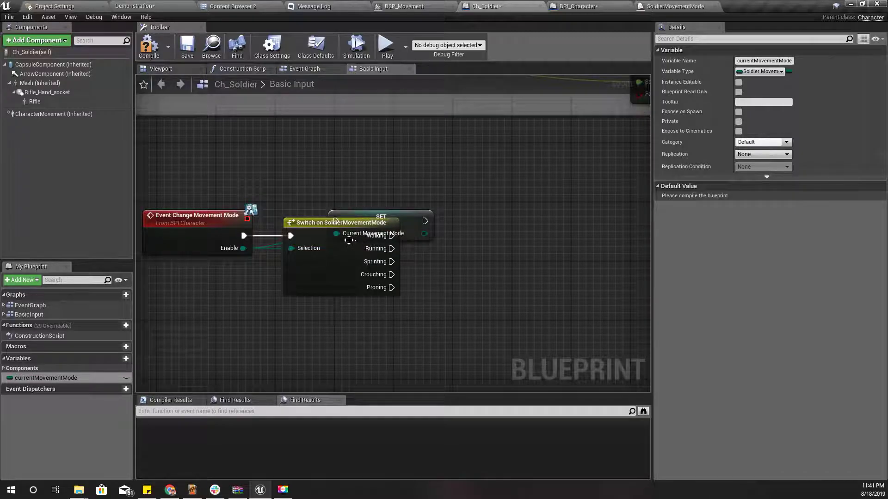
pyautogui.moveTo(324, 239); pyautogui.dragTo(501, 241)
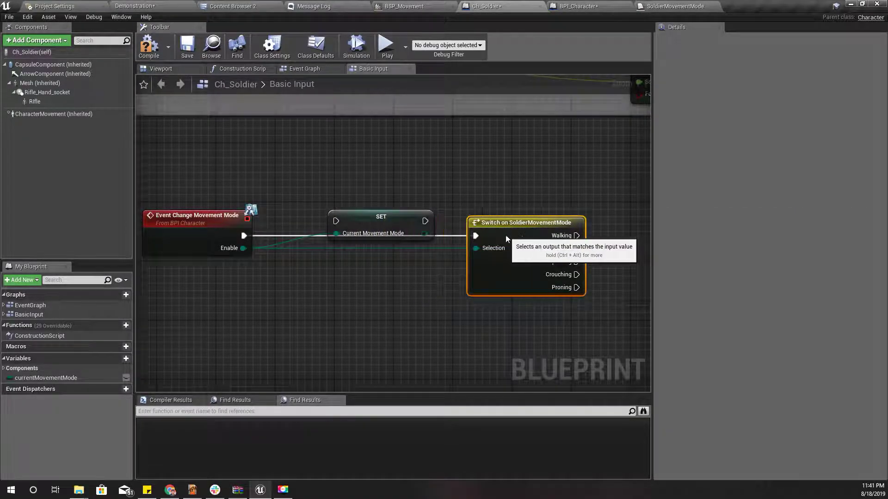
pyautogui.moveTo(382, 282)
pyautogui.mouseDown(button='right')
pyautogui.moveTo(328, 277)
pyautogui.moveTo(383, 269)
pyautogui.mouseUp(button='right')
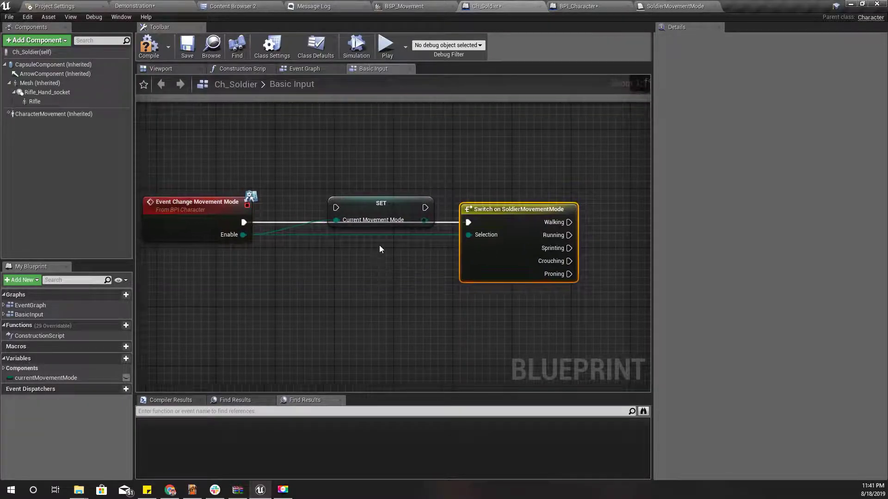
# Step: Route Event Change Movement Mode's execution through the Set Current Movement Mode node into the Switch, aligning Set and feeding its output to Selection
pyautogui.moveTo(374, 205); pyautogui.dragTo(244, 222)
pyautogui.moveTo(417, 244); pyautogui.dragTo(468, 223)
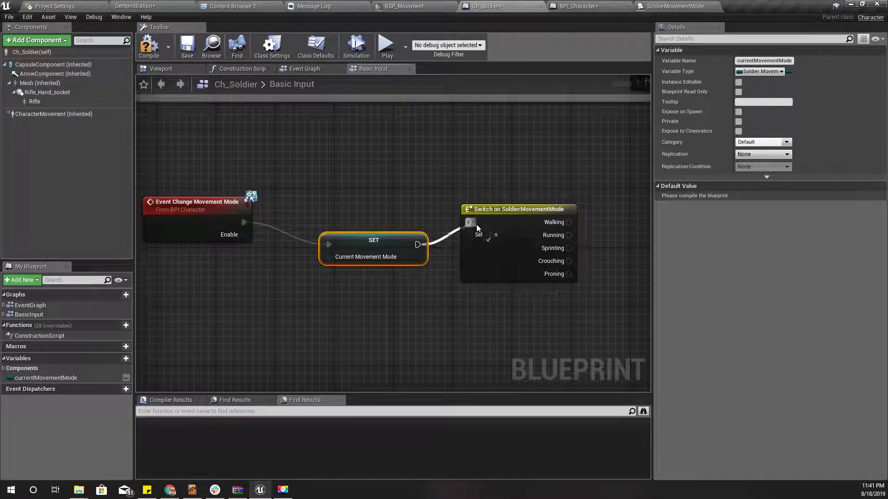
pyautogui.moveTo(380, 245); pyautogui.dragTo(388, 223)
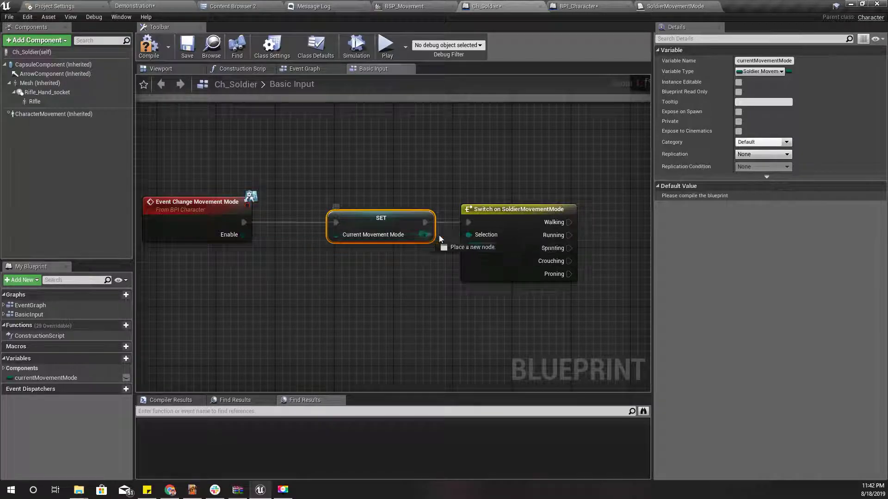
# Step: Collapse the event, Set and Switch nodes into a collapsed graph named Movement Mode
pyautogui.moveTo(449, 290); pyautogui.dragTo(389, 290, button='right')
pyautogui.scroll(-4, 397, 285)
pyautogui.moveTo(220, 225); pyautogui.dragTo(565, 296)
pyautogui.scroll(4, 293, 278)
pyautogui.rightClick(234, 215)
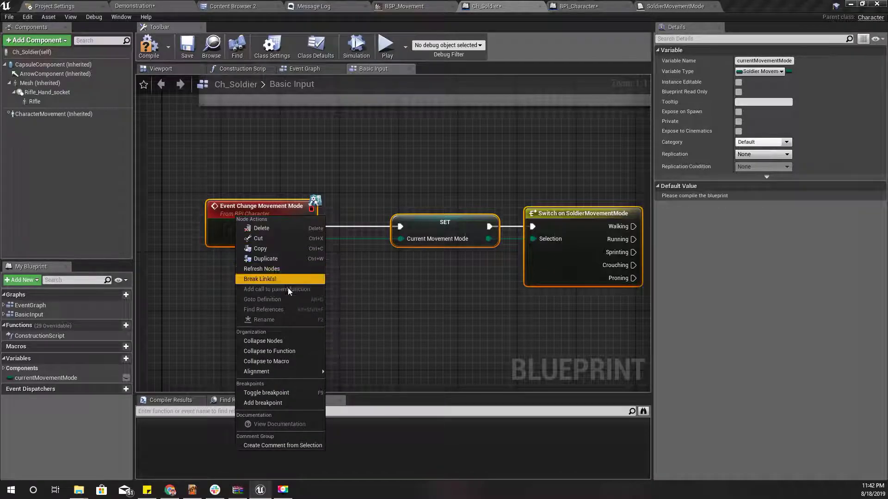
pyautogui.click(271, 343)
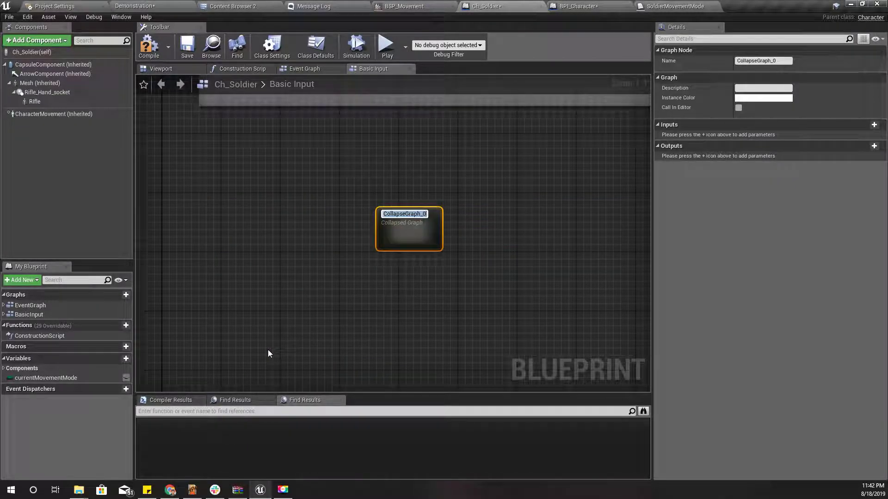
pyautogui.write('Mov')
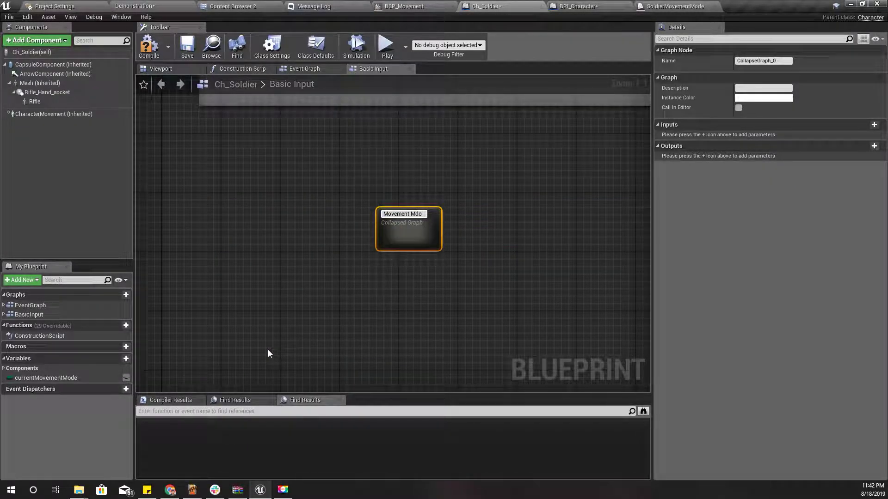
pyautogui.write('ement Mode')
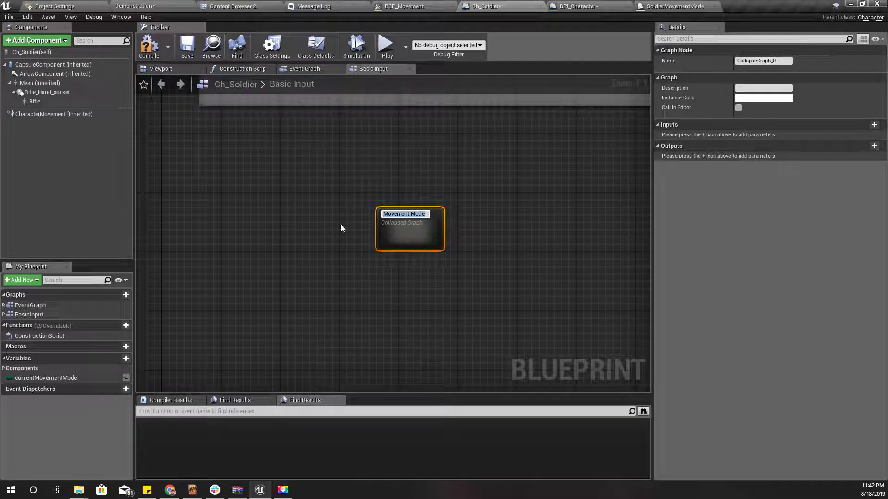
pyautogui.click(459, 239)
# Step: Move the Movement Mode collapsed graph closer to the existing comment block's edge and give it the comment Movement Mode
pyautogui.moveTo(419, 231); pyautogui.dragTo(220, 191)
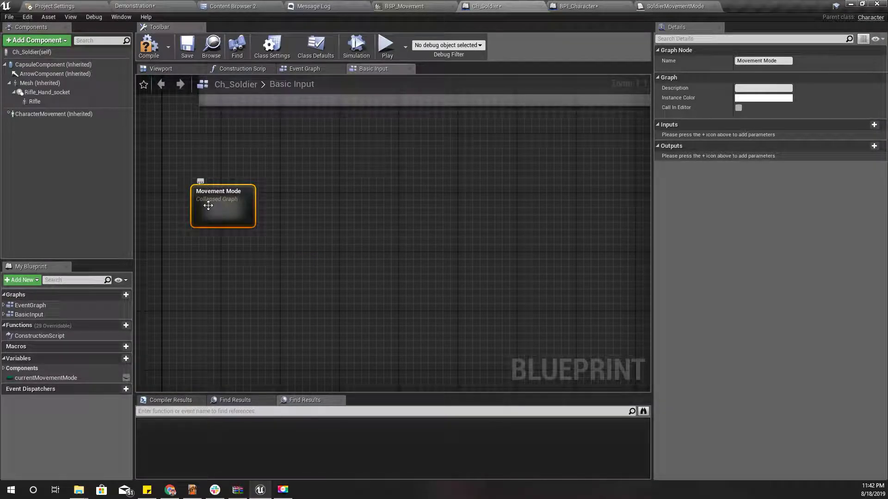
pyautogui.click(200, 181)
pyautogui.click(206, 175)
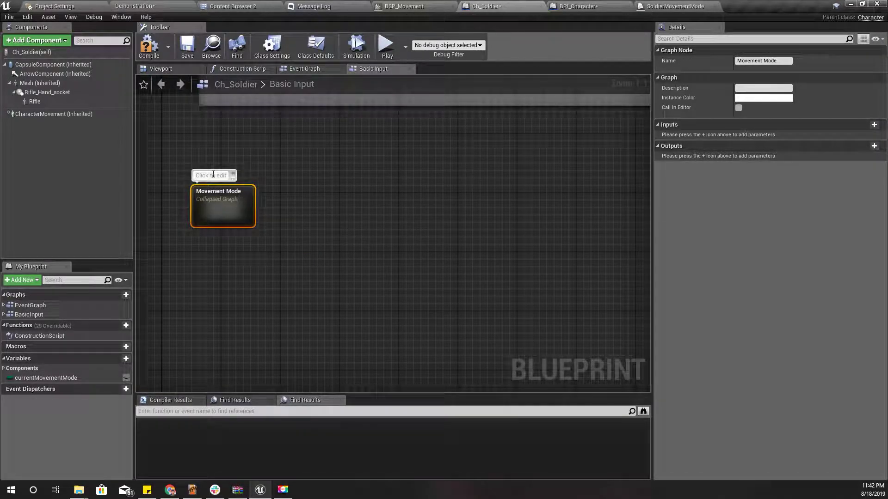
pyautogui.click(247, 174)
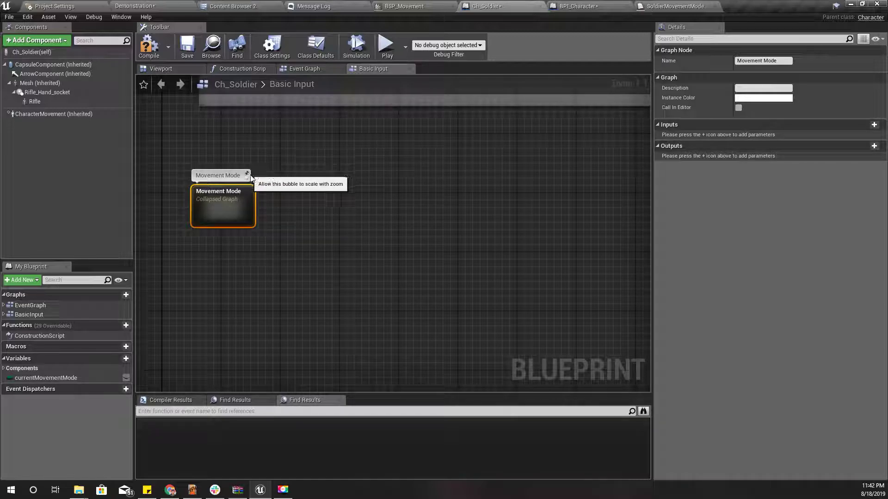
# Step: Open the Movement Mode collapsed graph and add a reference to the CharacterMovement component beyond the Switch node
pyautogui.doubleClick(239, 204)
pyautogui.scroll(-5, 370, 310)
pyautogui.moveTo(416, 309); pyautogui.dragTo(228, 261)
pyautogui.scroll(5, 337, 319)
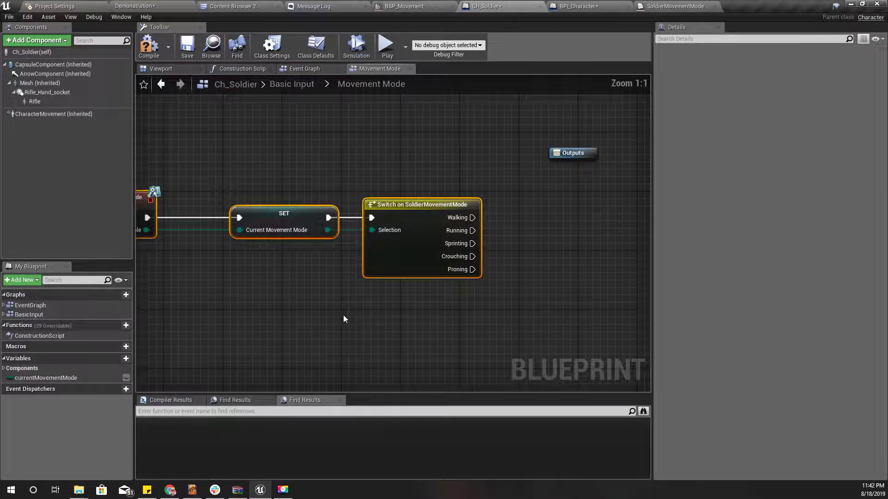
pyautogui.click(379, 319)
pyautogui.scroll(-2, 379, 320)
pyautogui.moveTo(462, 367); pyautogui.dragTo(327, 365, button='right')
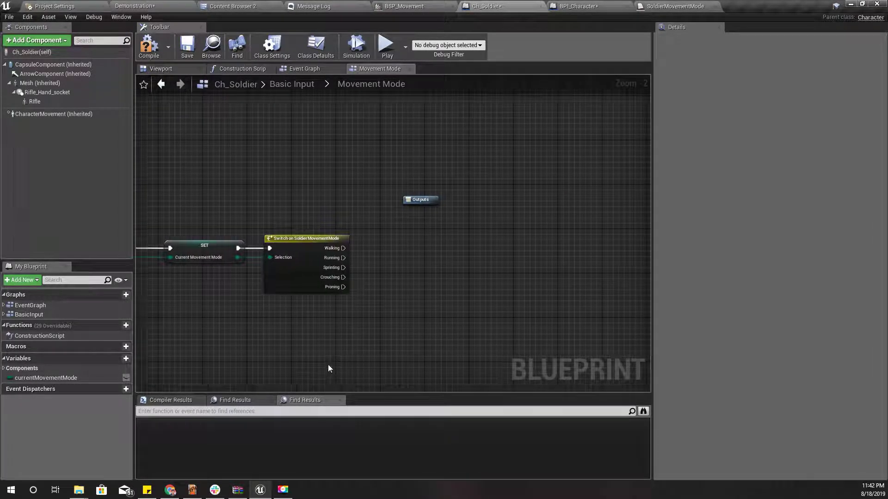
pyautogui.moveTo(330, 251); pyautogui.dragTo(404, 250)
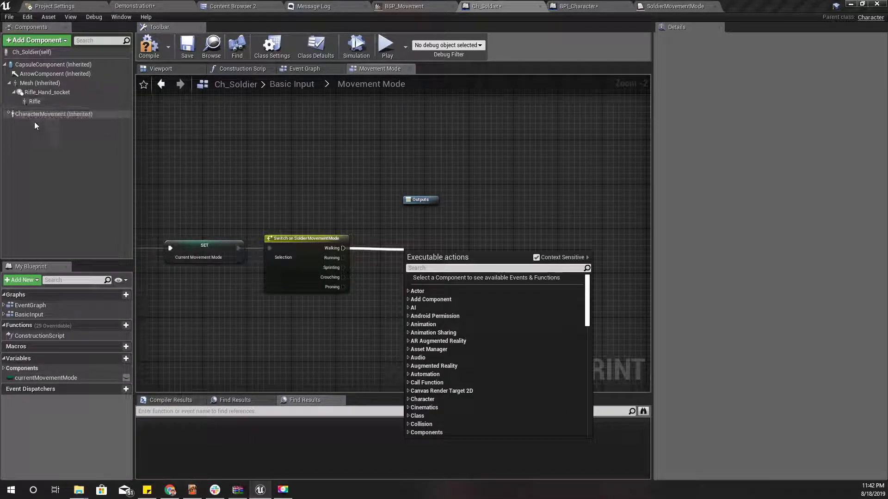
pyautogui.moveTo(30, 117); pyautogui.dragTo(389, 221)
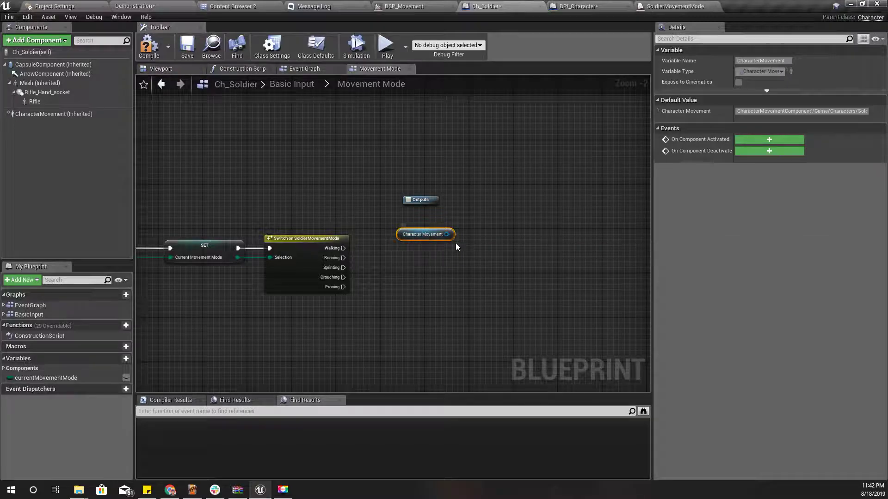
# Step: Add a Set Max Walk Speed node from the Character Movement reference
pyautogui.moveTo(446, 233); pyautogui.dragTo(469, 252)
pyautogui.write('set wa')
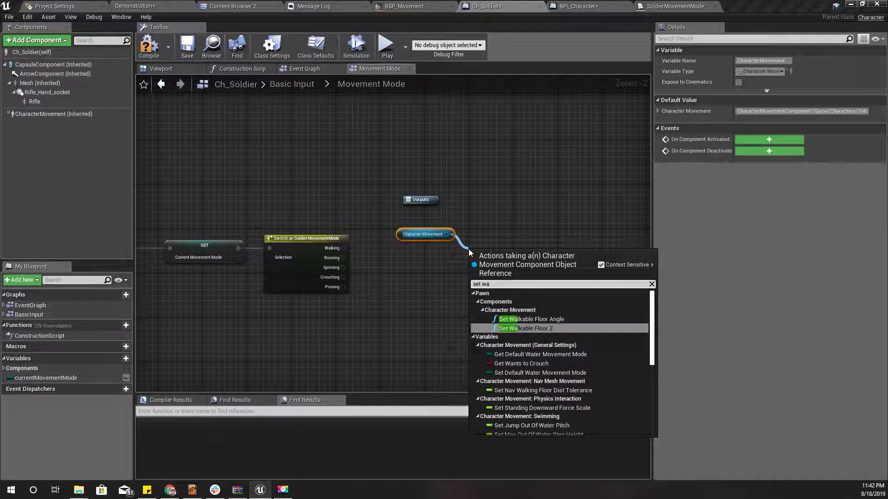
pyautogui.write('lk se')
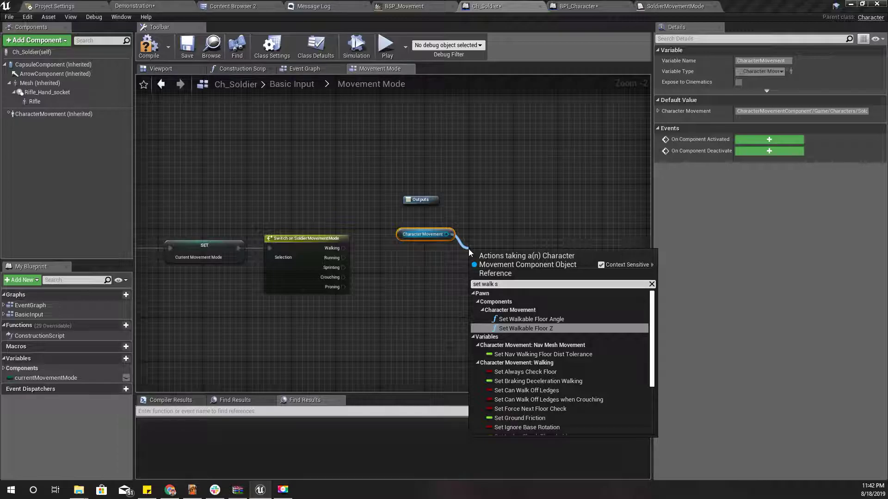
pyautogui.press('BackSpace')
pyautogui.press('BackSpace')
pyautogui.press('BackSpace')
pyautogui.press('BackSpace')
pyautogui.press('BackSpace')
pyautogui.press('BackSpace')
pyautogui.write('m')
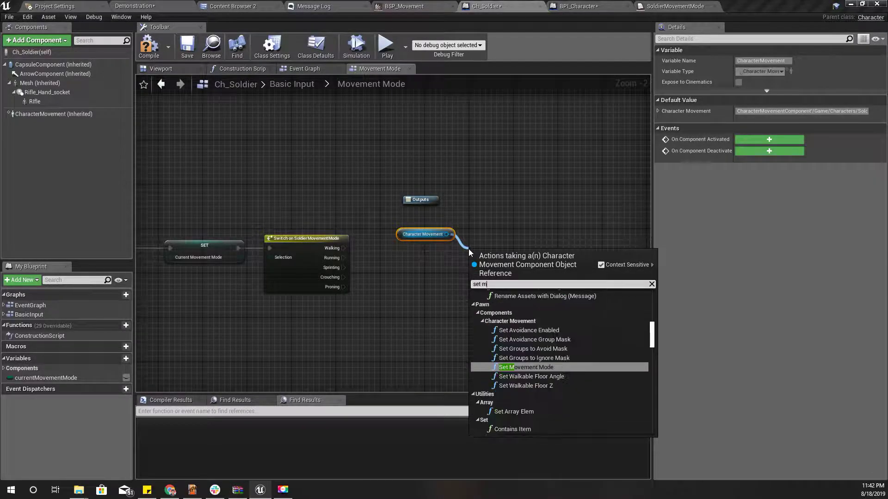
pyautogui.write('ax walk')
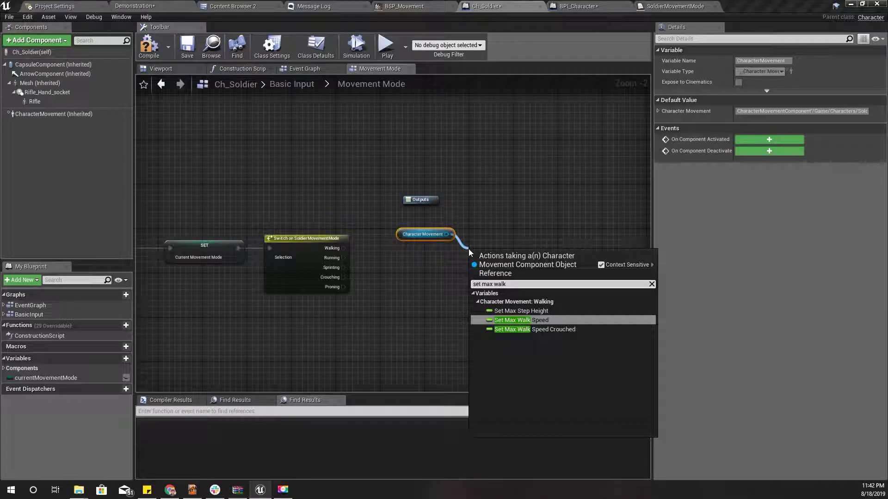
pyautogui.press('Return')
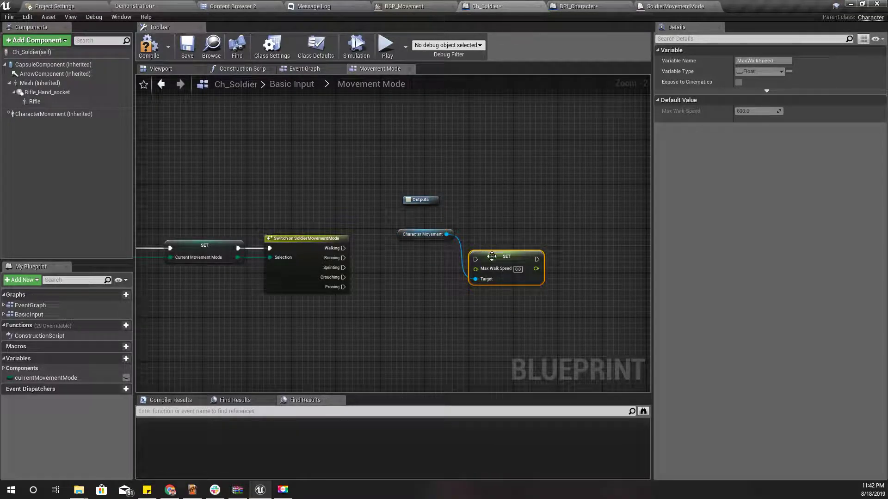
# Step: Connect the Switch's Walking output to Set Max Walk Speed, set the speed to 300, and align the node and its Character Movement reference
pyautogui.moveTo(470, 260); pyautogui.dragTo(343, 248)
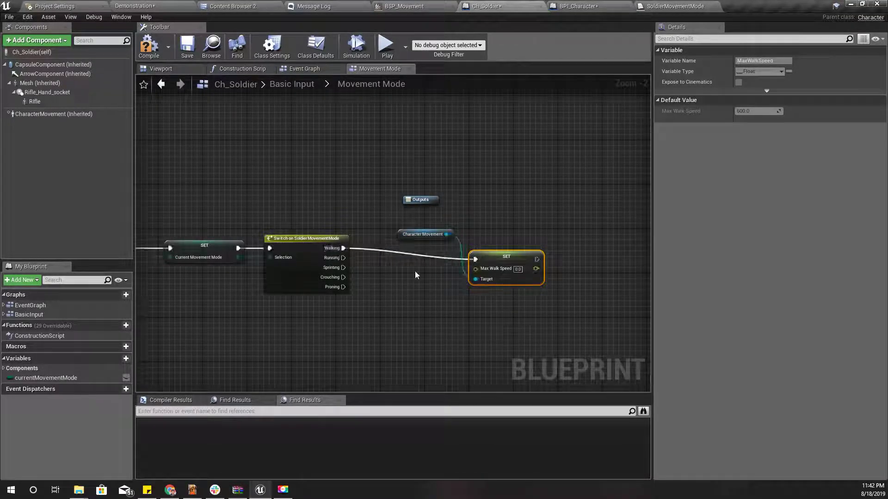
pyautogui.moveTo(479, 251); pyautogui.dragTo(479, 241)
pyautogui.click(518, 258)
pyautogui.write('300')
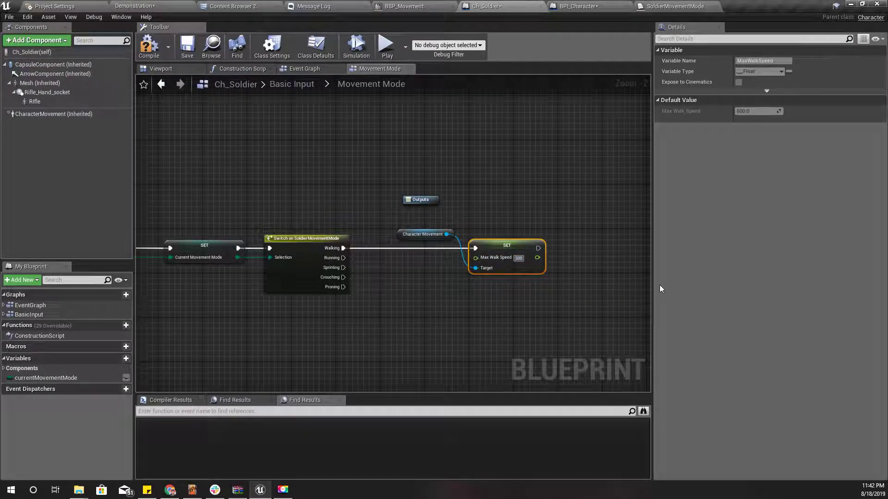
pyautogui.keyDown('ctrl'); pyautogui.click(419, 234); pyautogui.keyUp('ctrl')
pyautogui.moveTo(485, 247); pyautogui.dragTo(475, 243)
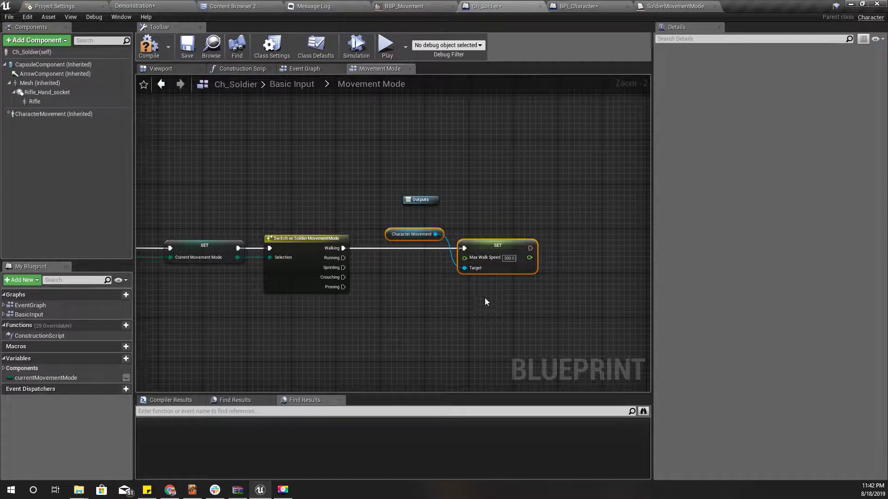
pyautogui.scroll(2, 426, 287)
pyautogui.moveTo(426, 286); pyautogui.dragTo(329, 224, button='right')
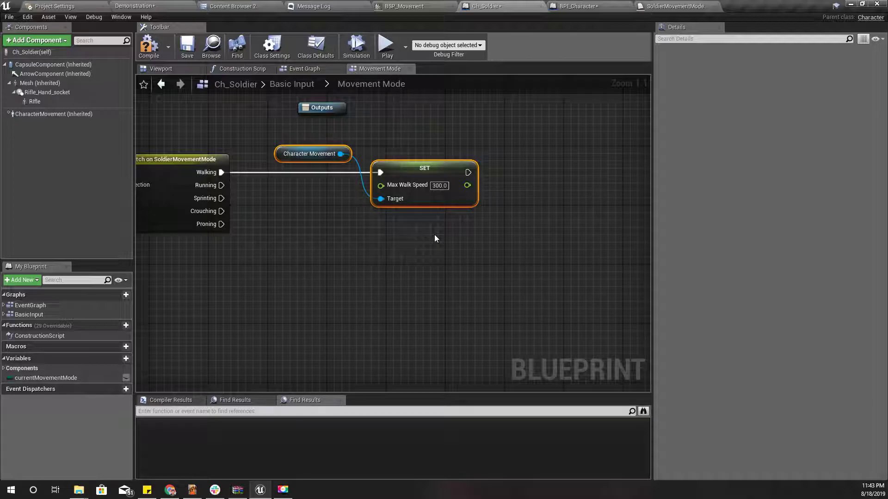
pyautogui.moveTo(432, 240); pyautogui.dragTo(513, 256, button='right')
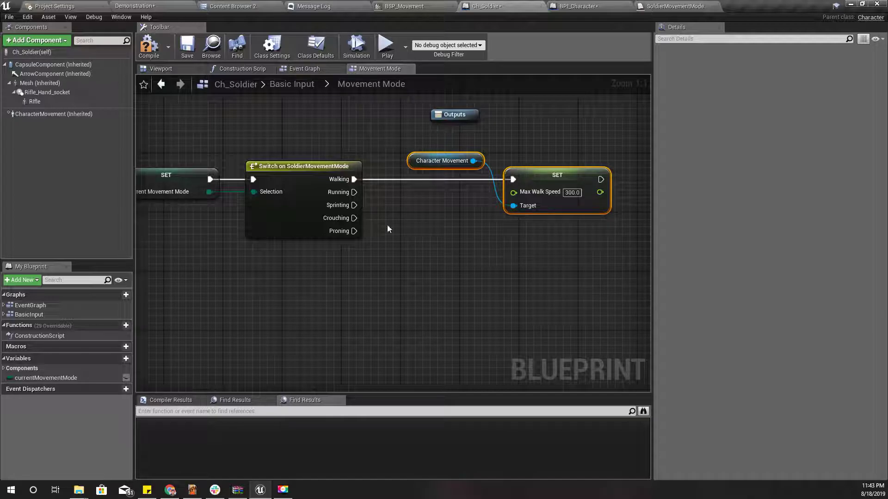
# Step: Delete the Switch on SoldierMovementMode node and connect Set Current Movement Mode directly to Set Max Walk Speed
pyautogui.click(314, 183)
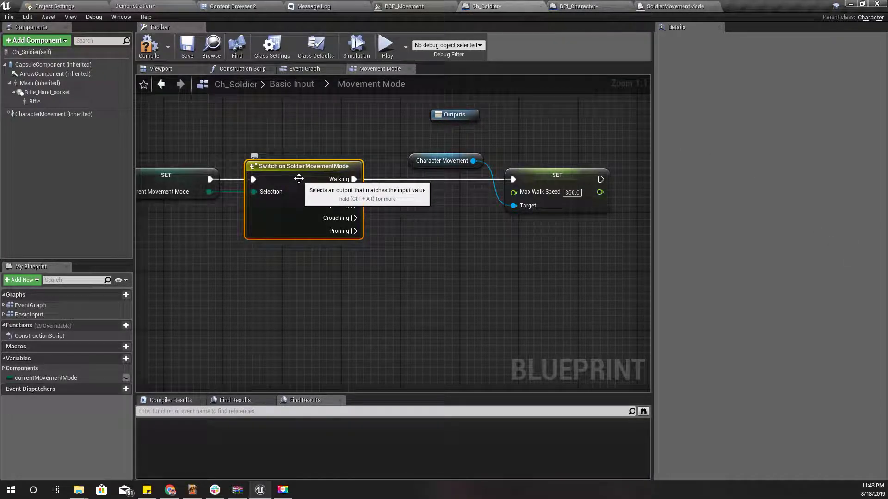
pyautogui.press('Delete')
pyautogui.moveTo(210, 179); pyautogui.dragTo(456, 226)
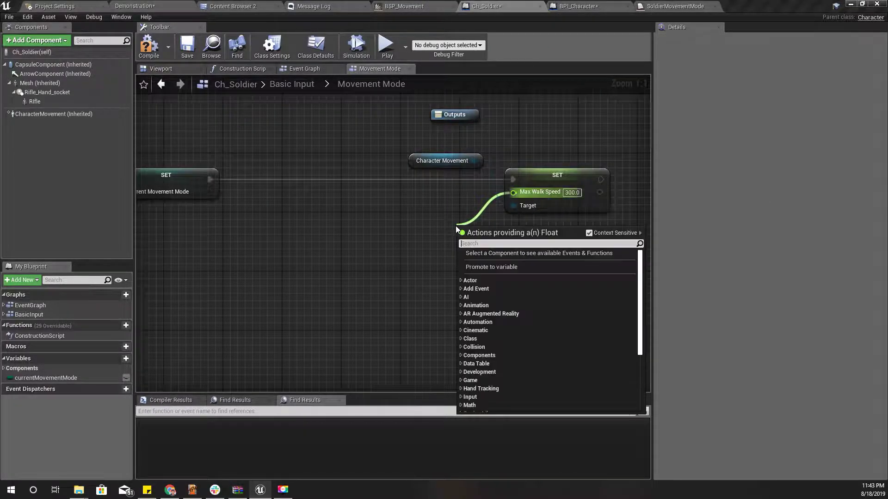
pyautogui.write('sele')
pyautogui.press('Up')
pyautogui.press('Return')
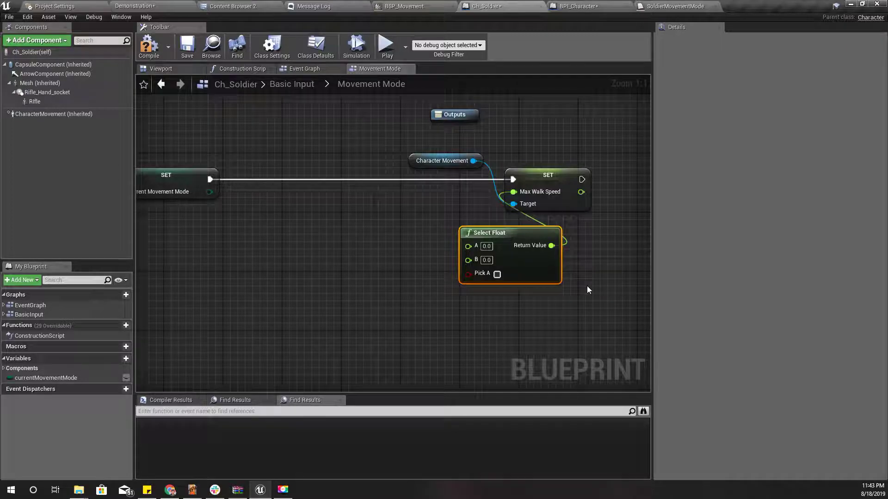
pyautogui.press('Delete')
# Step: Feed Max Walk Speed from a Select node indexed by the Current Movement Mode output and place it between the two Set nodes
pyautogui.moveTo(513, 192); pyautogui.dragTo(470, 238)
pyautogui.write('select')
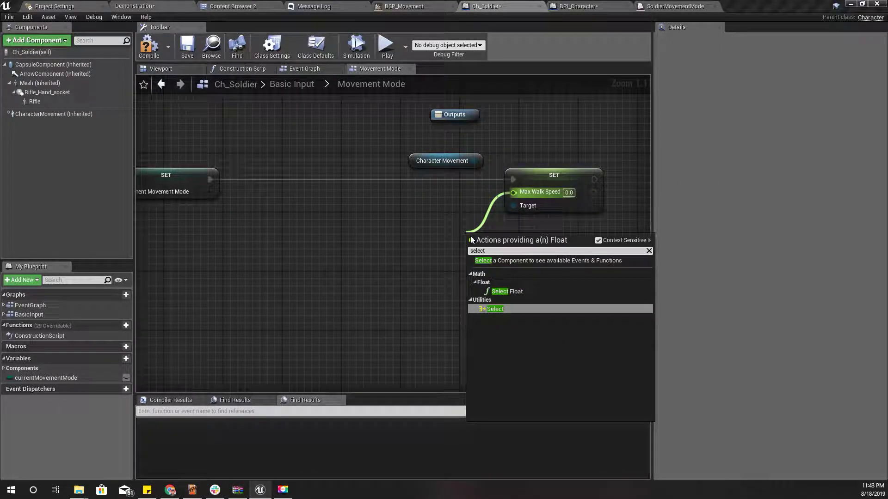
pyautogui.press('Return')
pyautogui.moveTo(209, 192); pyautogui.dragTo(489, 283)
pyautogui.moveTo(544, 245); pyautogui.dragTo(395, 216)
# Step: Set the Select node's speeds to Walking 300, Running 600, Sprinting 700, Crouching 300 and Proning 200
pyautogui.write('300')
pyautogui.press('Tab')
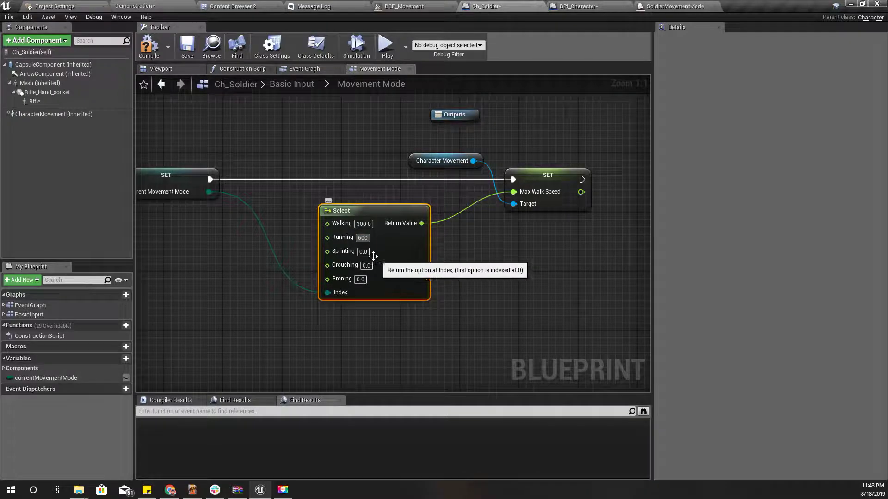
pyautogui.click(363, 251)
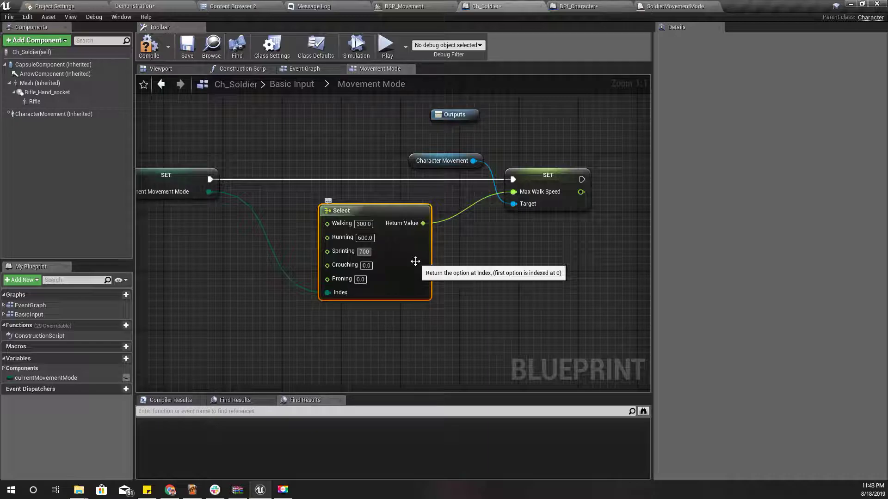
pyautogui.click(366, 265)
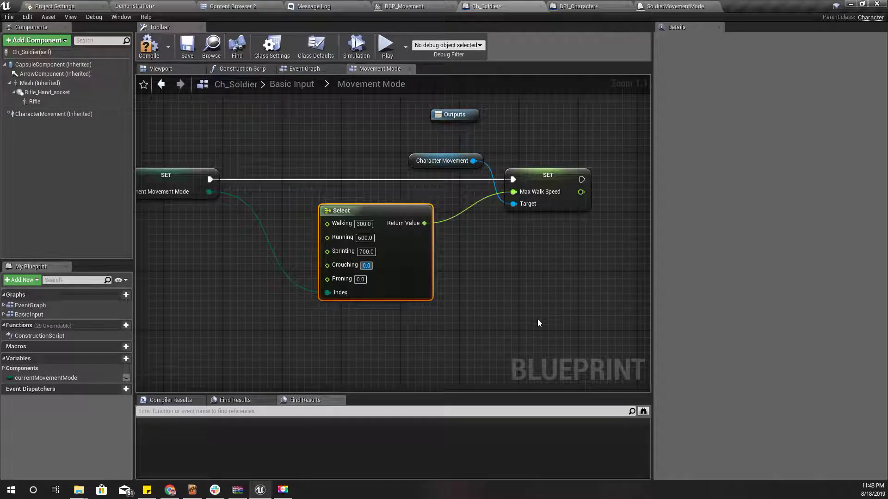
pyautogui.click(360, 279)
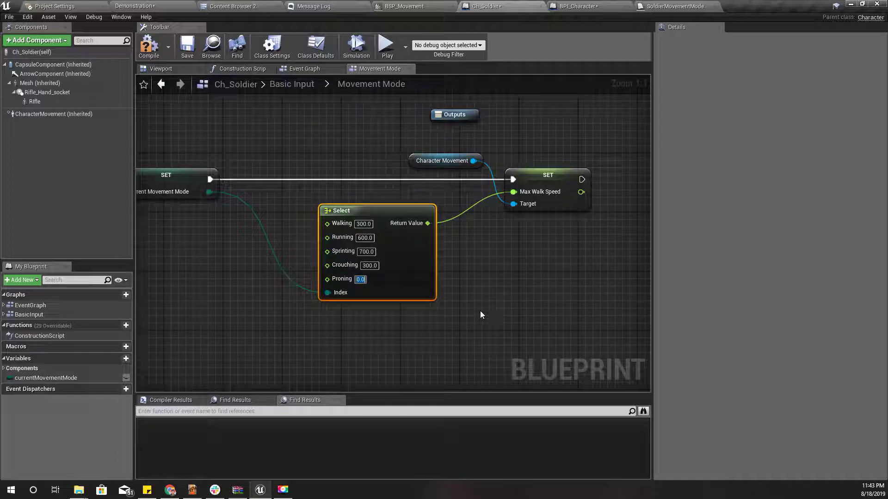
pyautogui.write('200')
# Step: Return to the Basic Input graph and switch to the Demonstration level
pyautogui.moveTo(501, 290); pyautogui.dragTo(470, 294, button='right')
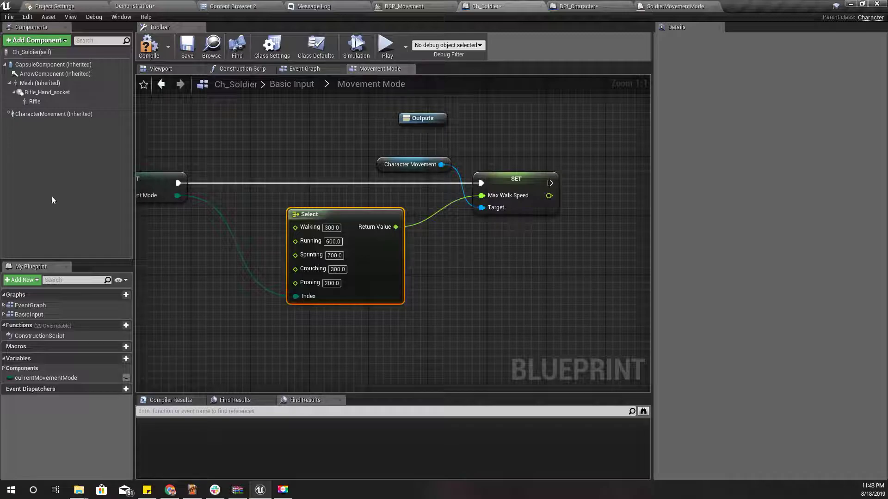
pyautogui.moveTo(276, 146); pyautogui.dragTo(318, 203, button='right')
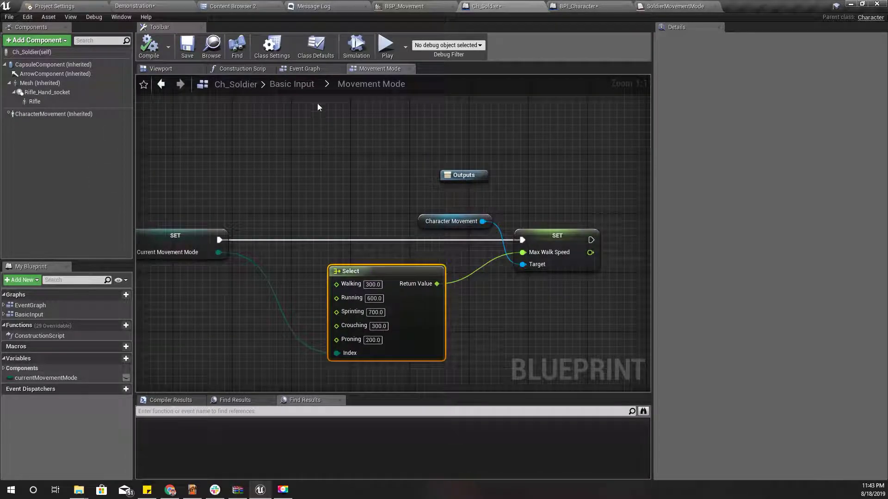
pyautogui.click(292, 84)
pyautogui.scroll(-5, 304, 285)
pyautogui.scroll(8, 304, 285)
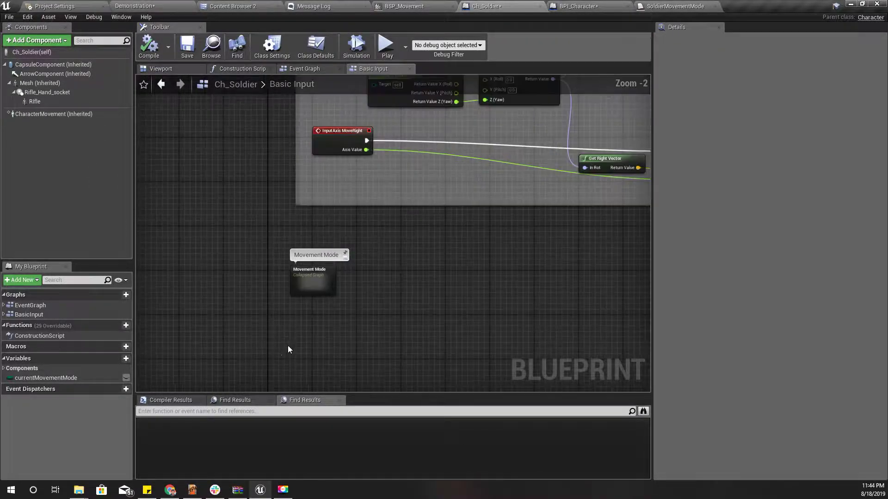
pyautogui.click(178, 4)
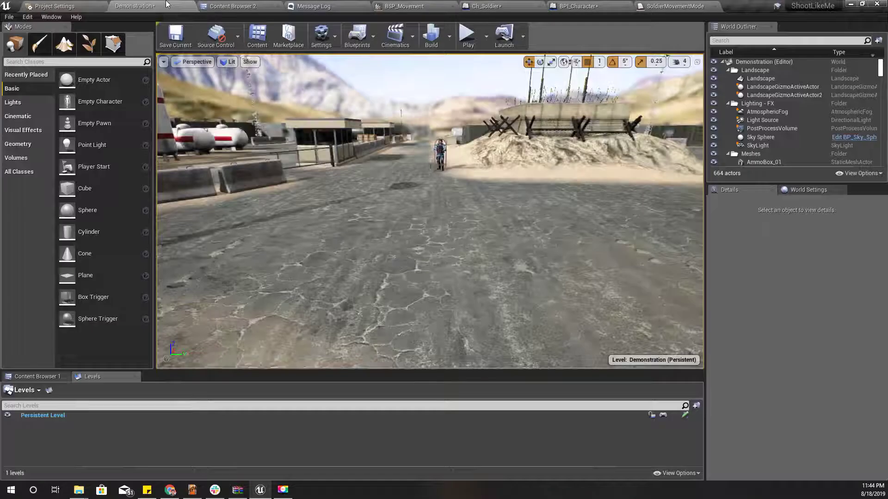
# Step: Add an action mapping named ToggleRun in the project's input settings
pyautogui.click(320, 36)
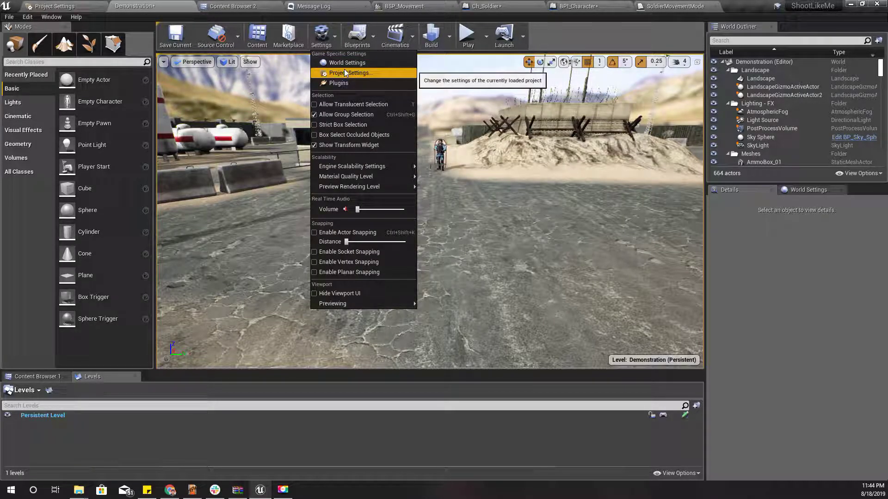
pyautogui.click(344, 71)
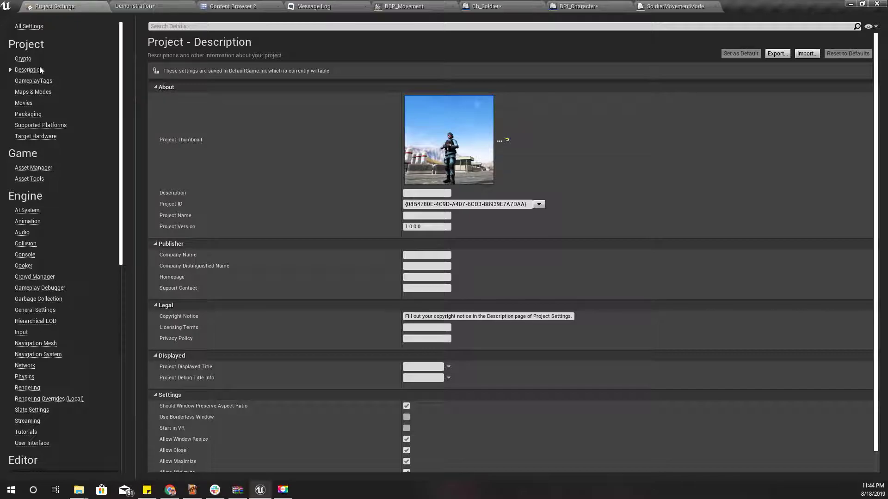
pyautogui.click(22, 334)
pyautogui.click(203, 115)
pyautogui.click(155, 114)
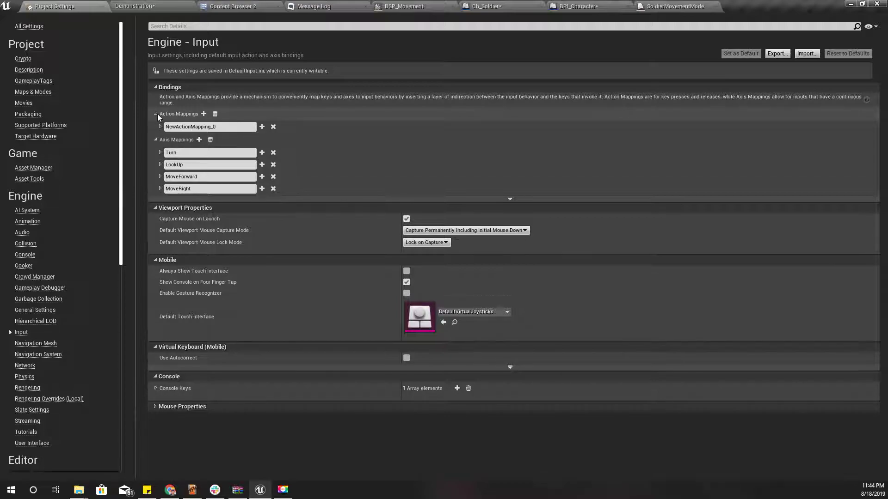
pyautogui.write('Togle')
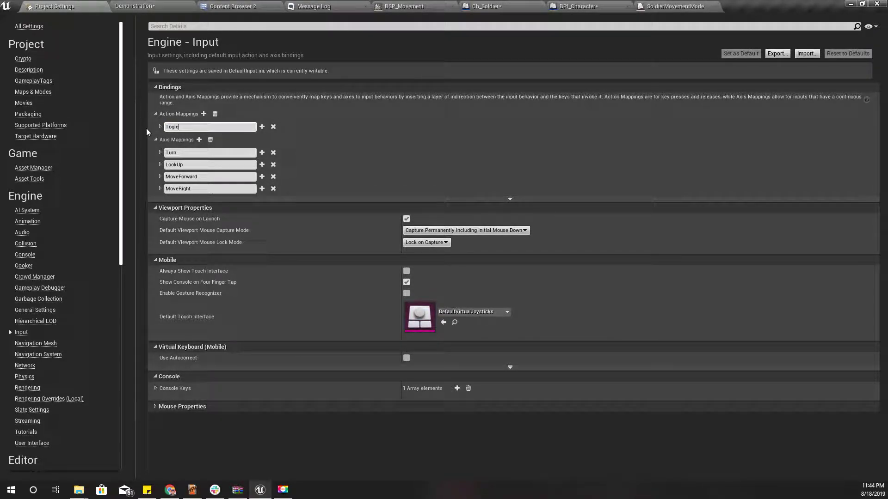
pyautogui.press('BackSpace')
pyautogui.press('BackSpace')
pyautogui.write('gleRun')
# Step: Bind the ToggleRun action mapping to the Caps Lock key and save the project's changes
pyautogui.click(262, 127)
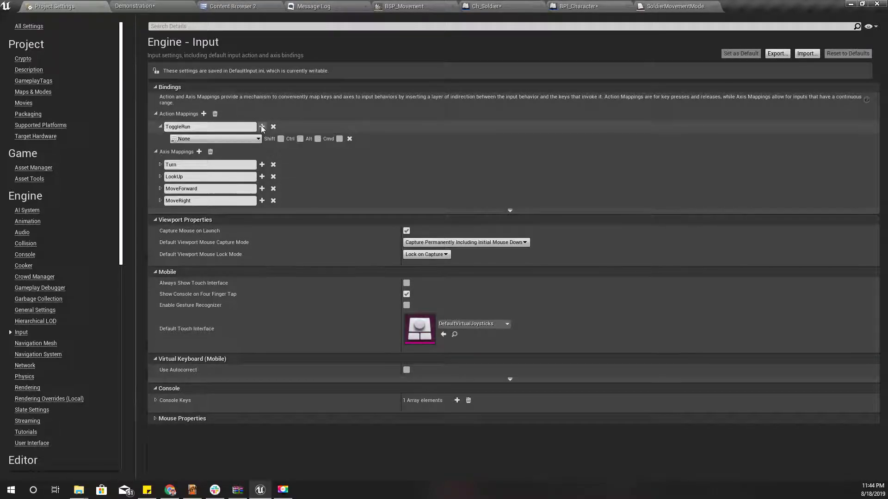
pyautogui.click(221, 140)
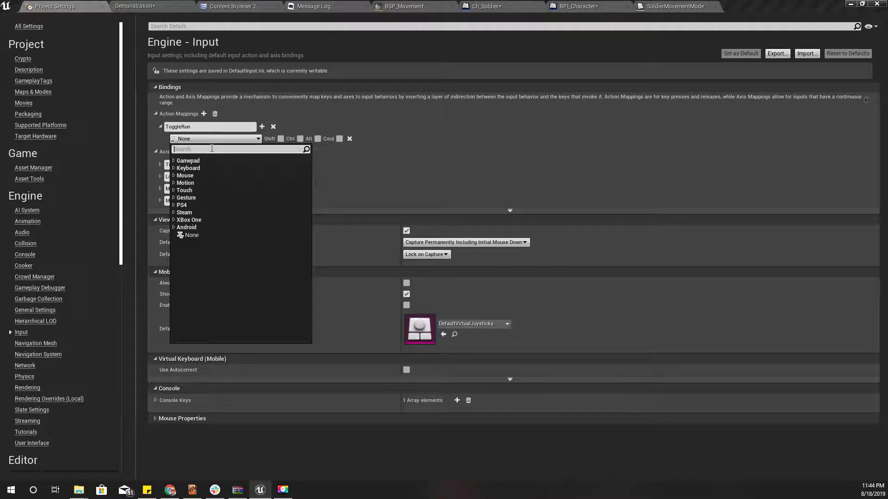
pyautogui.write('capslo')
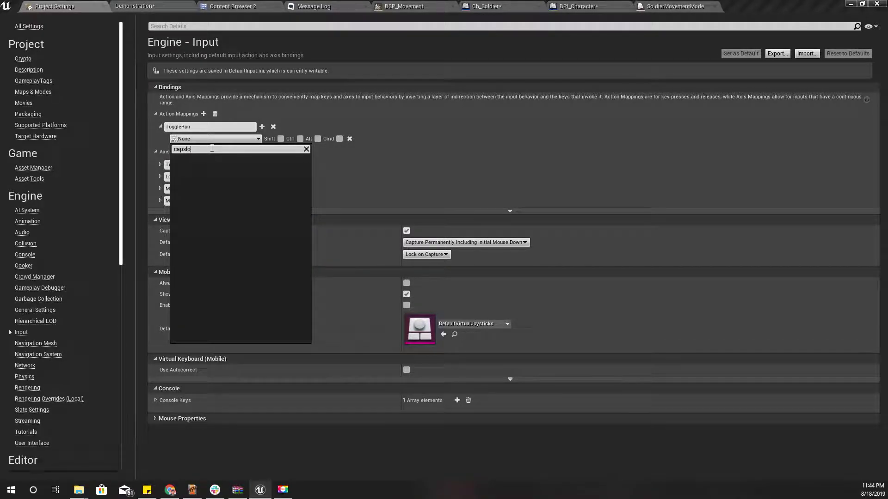
pyautogui.press('BackSpace')
pyautogui.press('BackSpace')
pyautogui.press('Down')
pyautogui.press('Down')
pyautogui.press('Down')
pyautogui.press('Down')
pyautogui.press('Down')
pyautogui.press('Down')
pyautogui.press('Down')
pyautogui.press('Down')
pyautogui.press('Down')
pyautogui.press('Down')
pyautogui.press('Down')
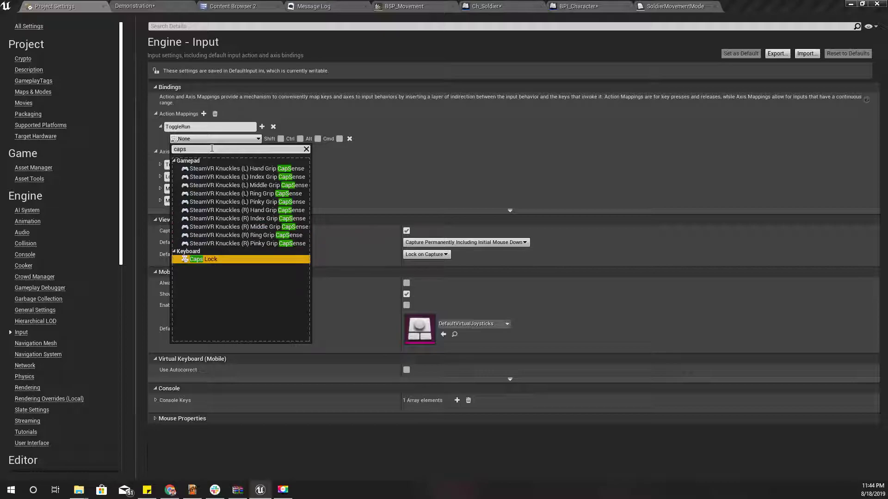
pyautogui.press('Return')
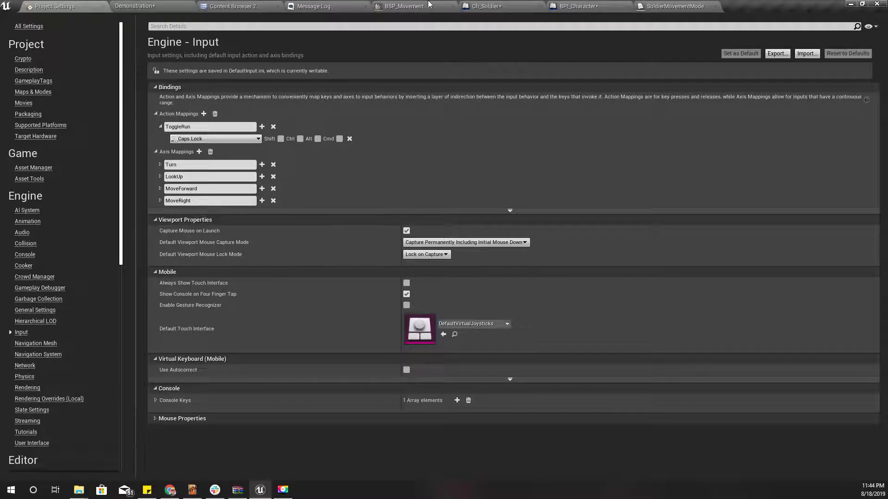
pyautogui.hotkey('ctrl', 's')
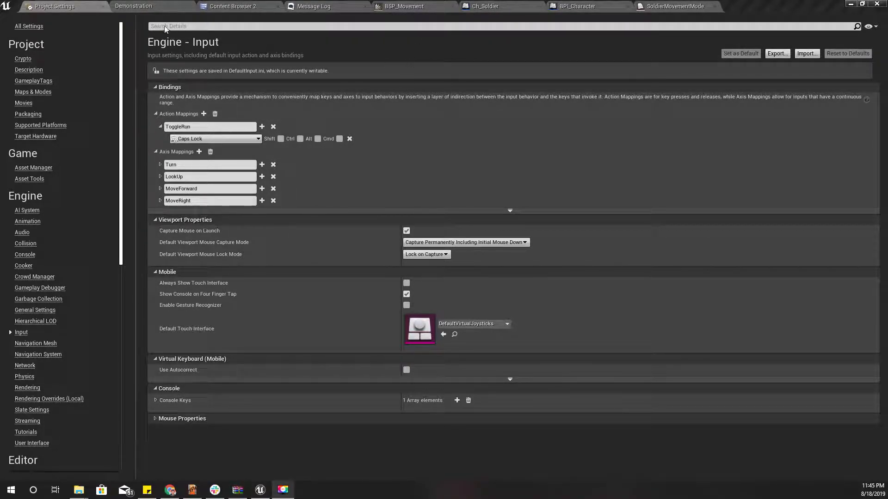
# Step: Add an InputAction ToggleRun event to Ch_Soldier's Basic Input graph, below the Movement Mode collapsed graph
pyautogui.click(133, 6)
pyautogui.click(490, 6)
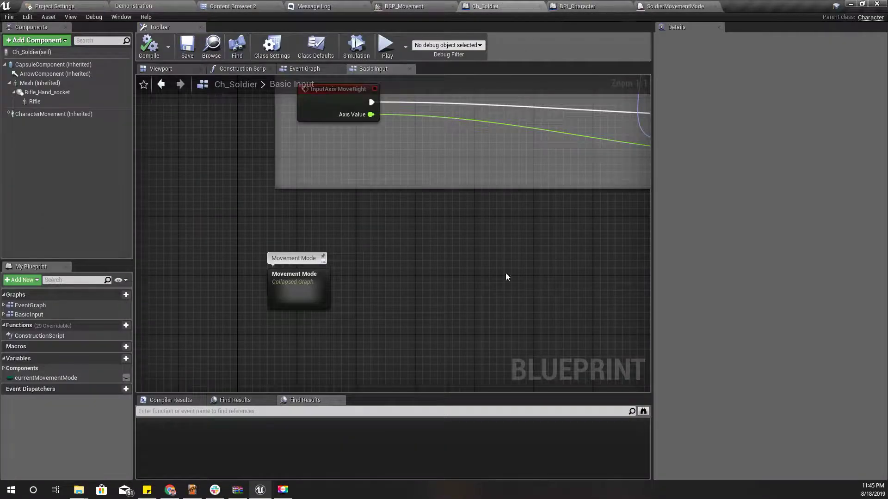
pyautogui.moveTo(288, 338); pyautogui.dragTo(280, 263, button='right')
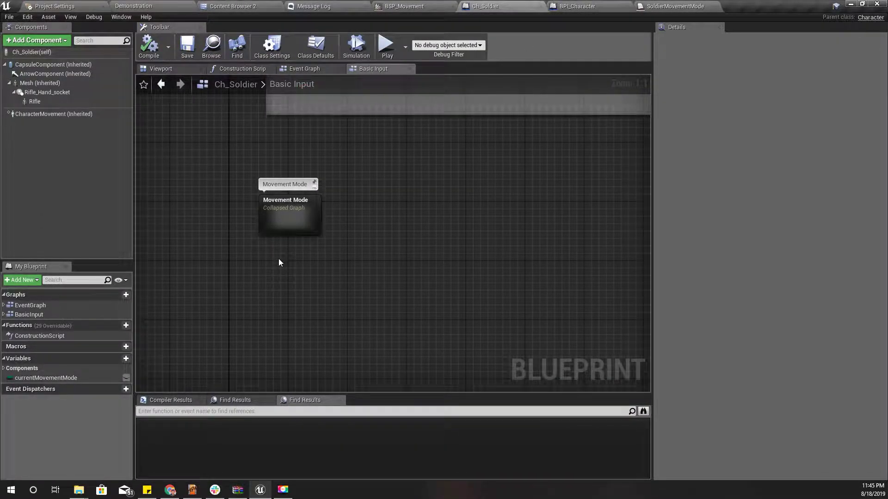
pyautogui.rightClick(278, 259)
pyautogui.write('toggle run')
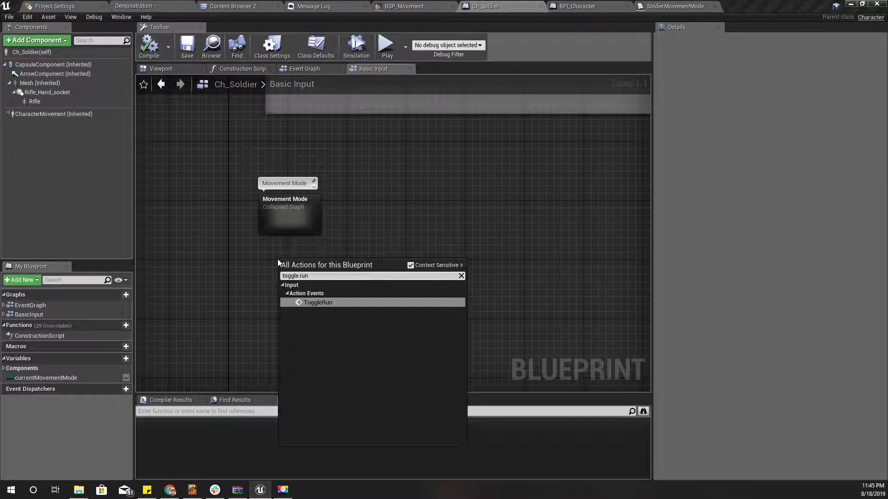
pyautogui.press('Return')
pyautogui.moveTo(351, 279); pyautogui.dragTo(279, 277)
pyautogui.click(326, 249)
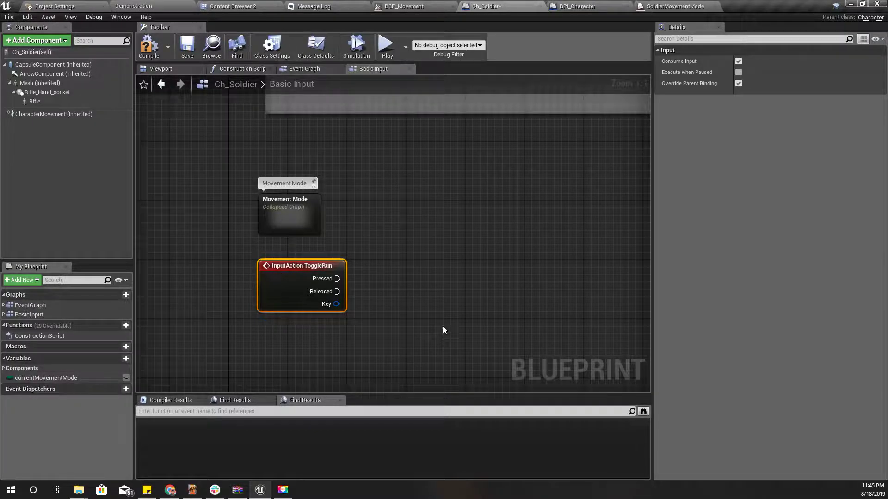
# Step: Place a Current Movement Mode getter just below the ToggleRun event
pyautogui.moveTo(336, 279); pyautogui.dragTo(462, 277)
pyautogui.moveTo(46, 378); pyautogui.dragTo(471, 314)
pyautogui.click(405, 333)
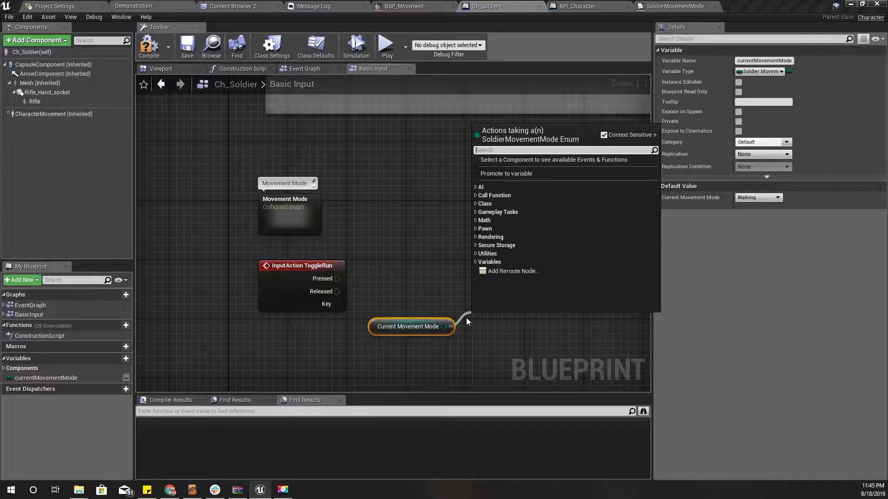
pyautogui.moveTo(373, 326); pyautogui.dragTo(322, 333)
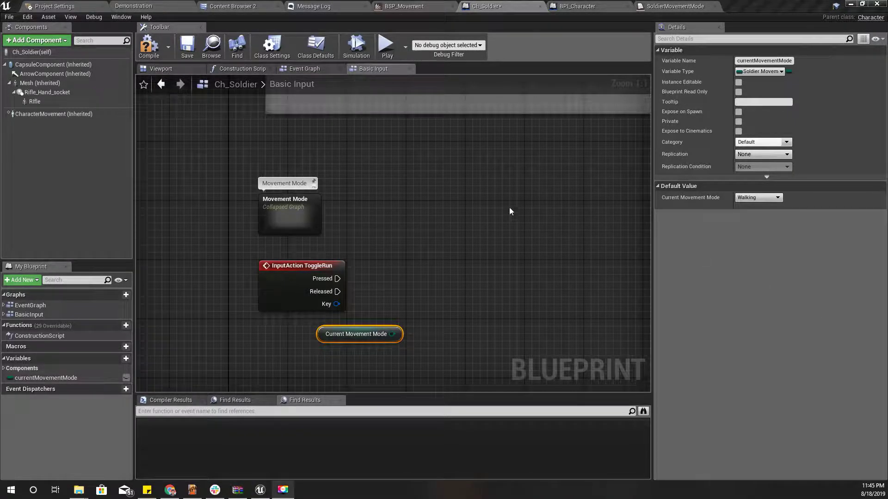
# Step: Connect the ToggleRun event's Pressed output to a Change Movement Mode call and align that node with the event
pyautogui.moveTo(339, 277); pyautogui.dragTo(465, 277)
pyautogui.write('change movem')
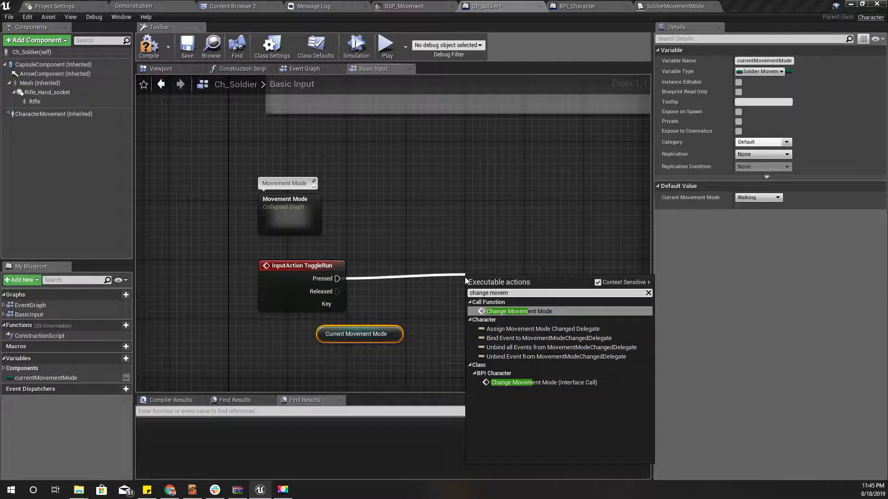
pyautogui.press('Return')
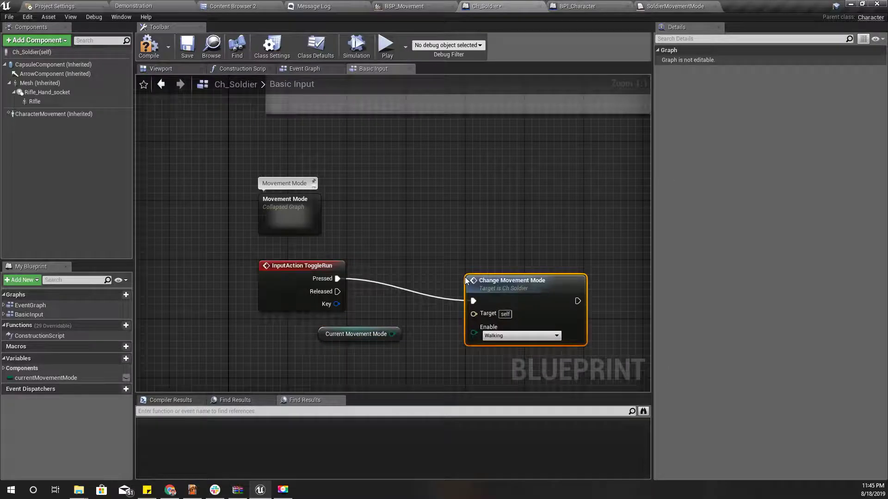
pyautogui.moveTo(504, 285); pyautogui.dragTo(574, 271)
pyautogui.moveTo(470, 355); pyautogui.dragTo(345, 279, button='right')
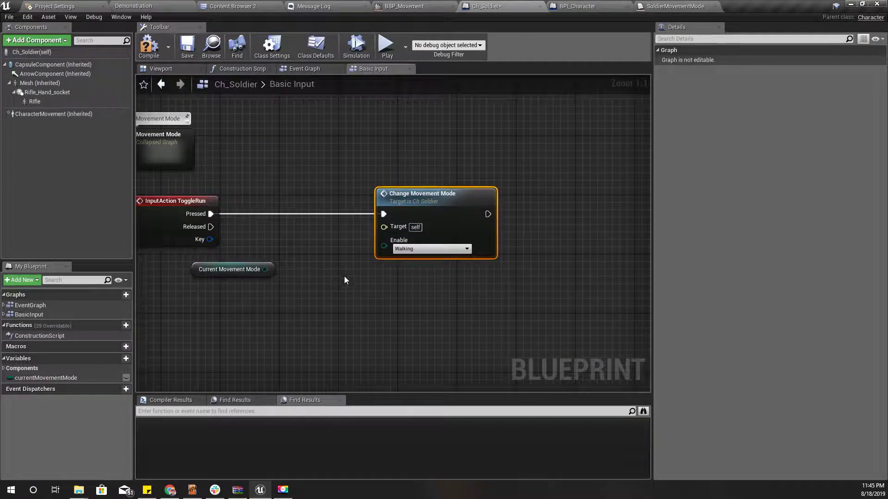
pyautogui.click(445, 250)
pyautogui.click(405, 257)
# Step: Rename the input of BPI_Character's ChangeMovementMode function as "movement mode"
pyautogui.click(589, 7)
pyautogui.click(700, 340)
pyautogui.hotkey('ctrl', 'a')
pyautogui.write('moveme')
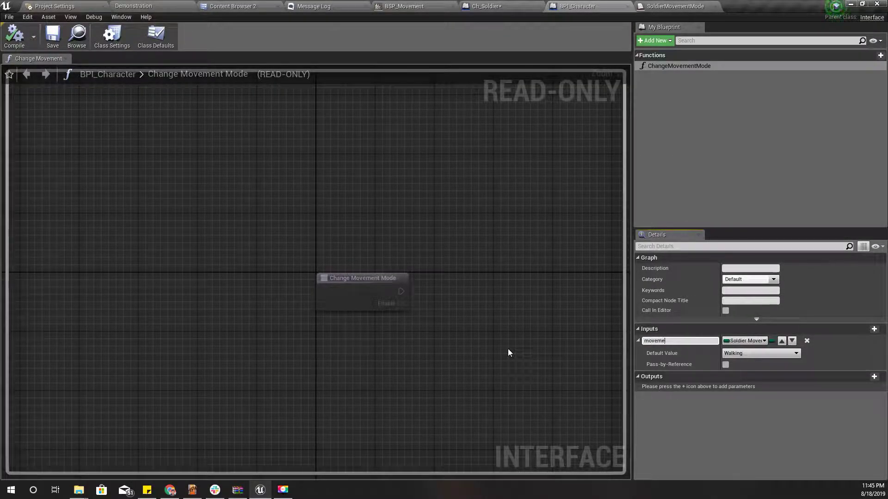
pyautogui.write('nt mode')
pyautogui.press('Return')
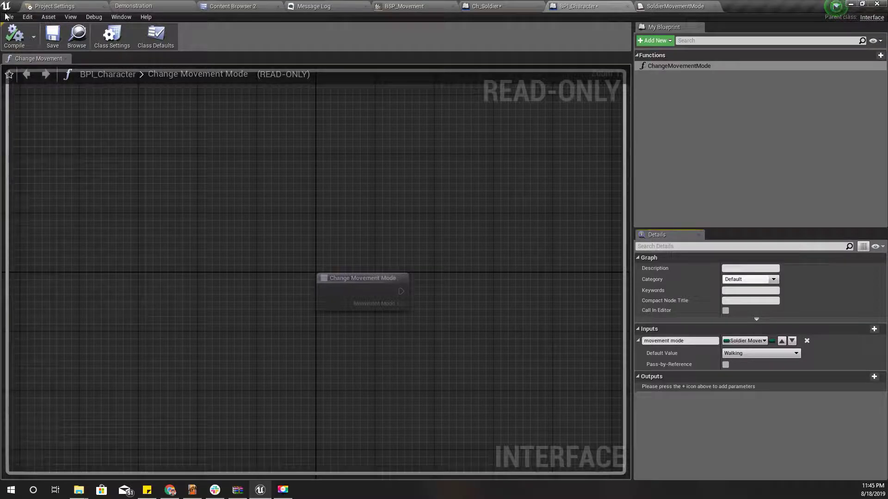
# Step: In Ch_Soldier, feed Change Movement Mode's Movement Mode input from a Select node indexed by Current Movement Mode, and arrange the nodes
pyautogui.click(508, 7)
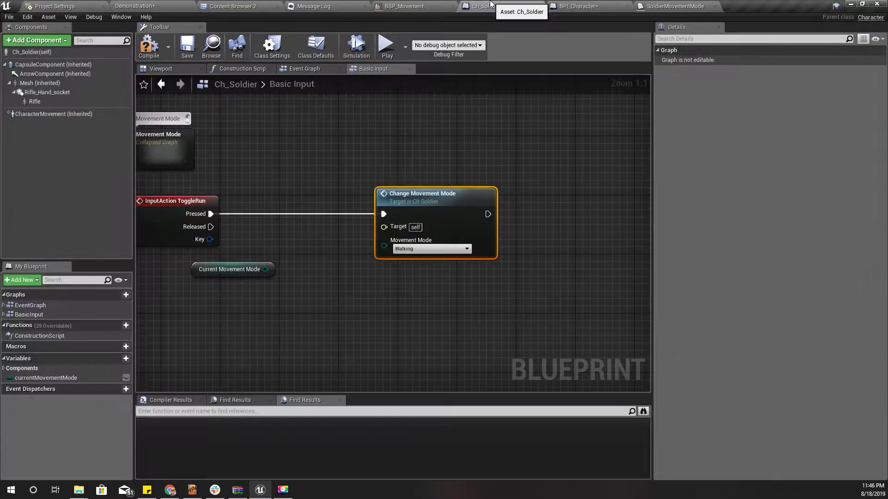
pyautogui.moveTo(379, 267); pyautogui.dragTo(469, 244, button='right')
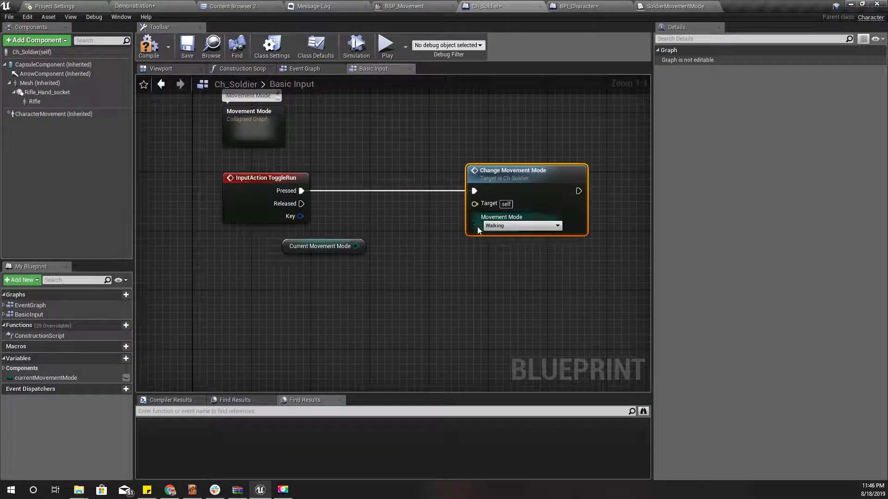
pyautogui.moveTo(474, 223); pyautogui.dragTo(459, 240)
pyautogui.write('select')
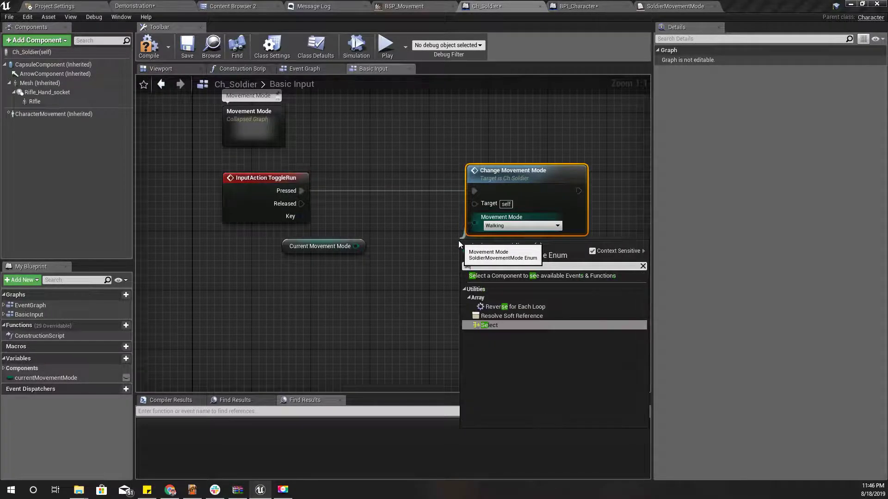
pyautogui.press('Return')
pyautogui.moveTo(356, 247); pyautogui.dragTo(445, 303)
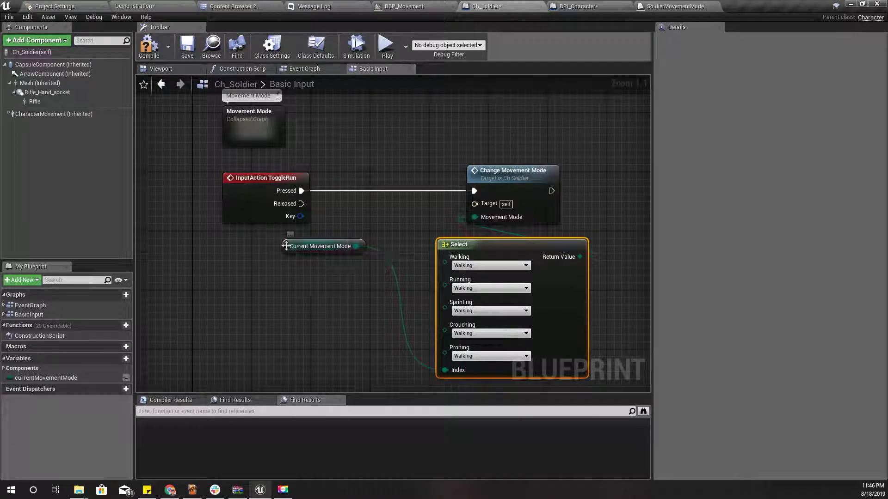
pyautogui.moveTo(286, 246); pyautogui.dragTo(232, 283)
pyautogui.moveTo(546, 244); pyautogui.dragTo(464, 237)
pyautogui.moveTo(388, 255); pyautogui.dragTo(368, 194, button='right')
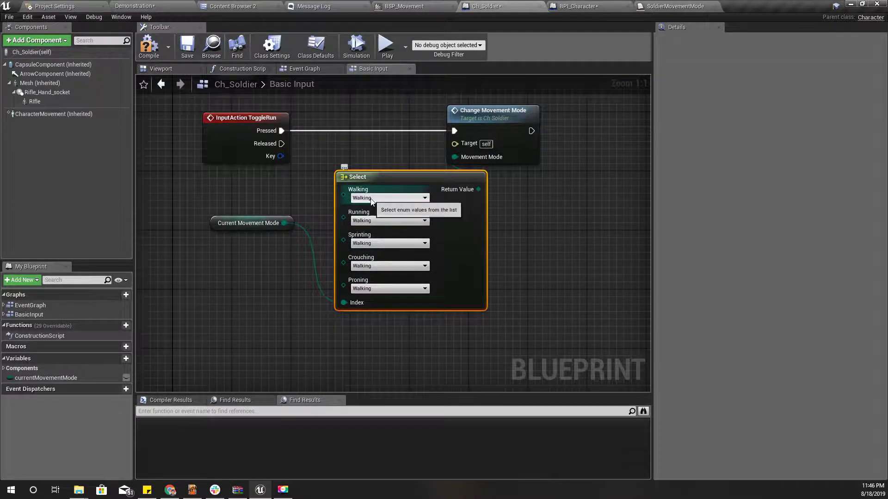
# Step: Set the Select node's Walking option to Running, Crouching to Crouching and Proning to Proning
pyautogui.click(372, 197)
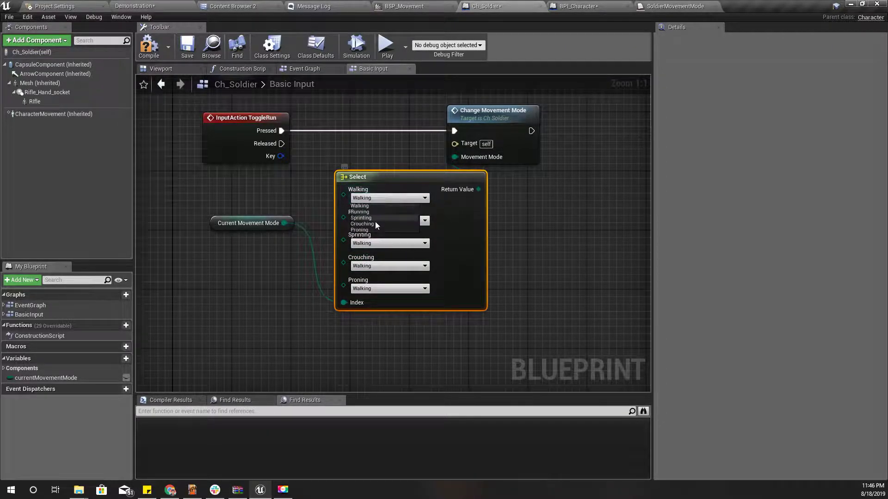
pyautogui.click(364, 211)
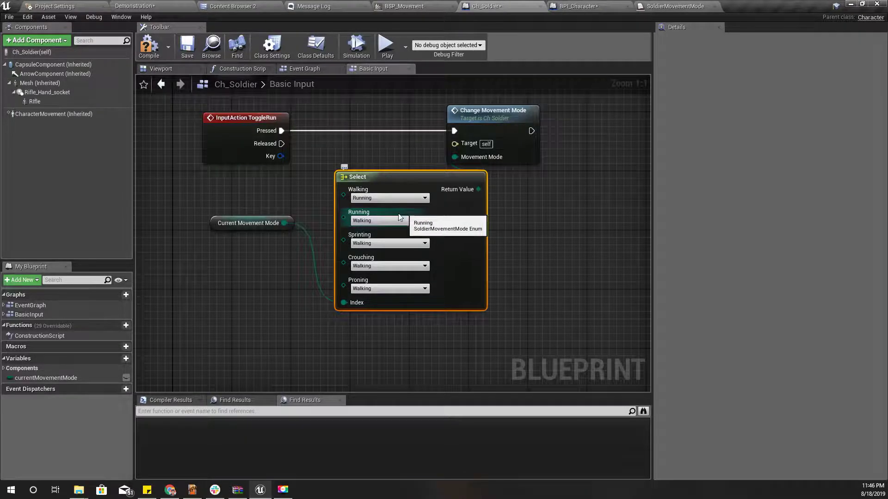
pyautogui.click(372, 228)
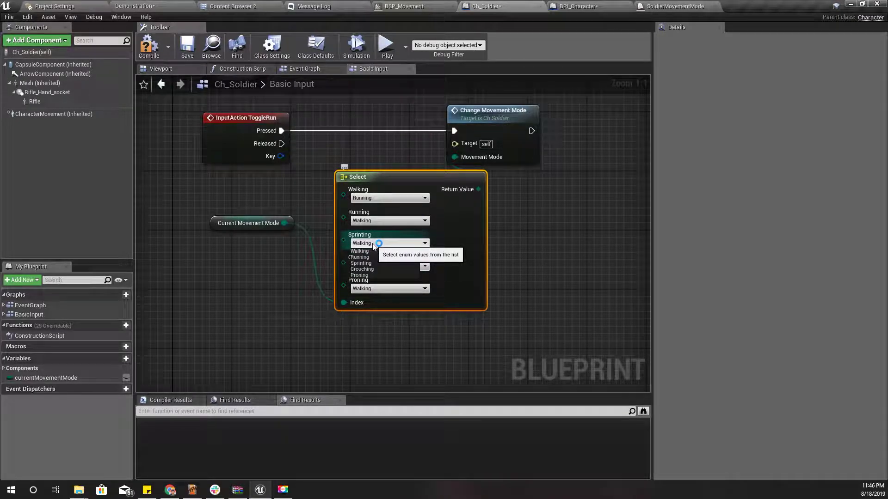
pyautogui.click(312, 212)
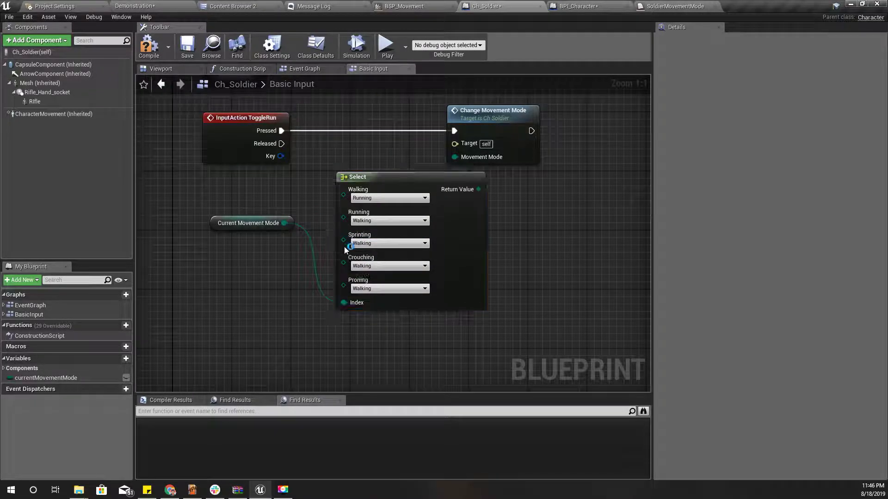
pyautogui.click(375, 266)
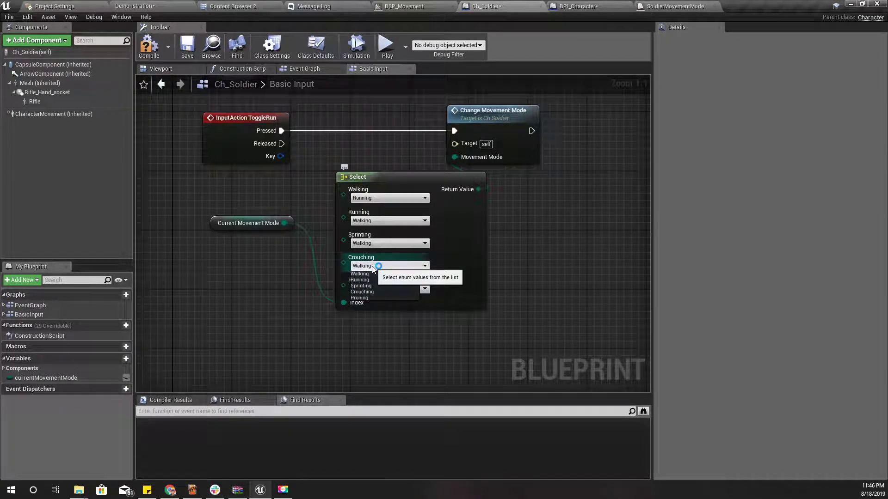
pyautogui.click(370, 279)
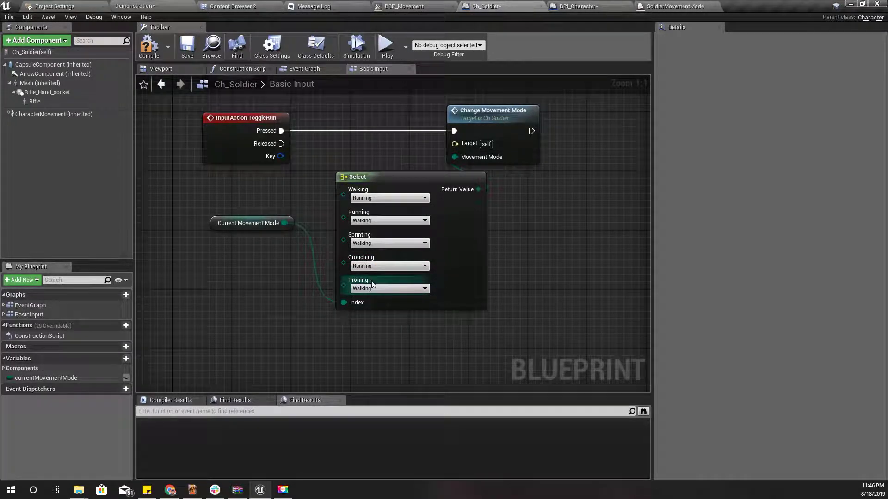
pyautogui.click(374, 290)
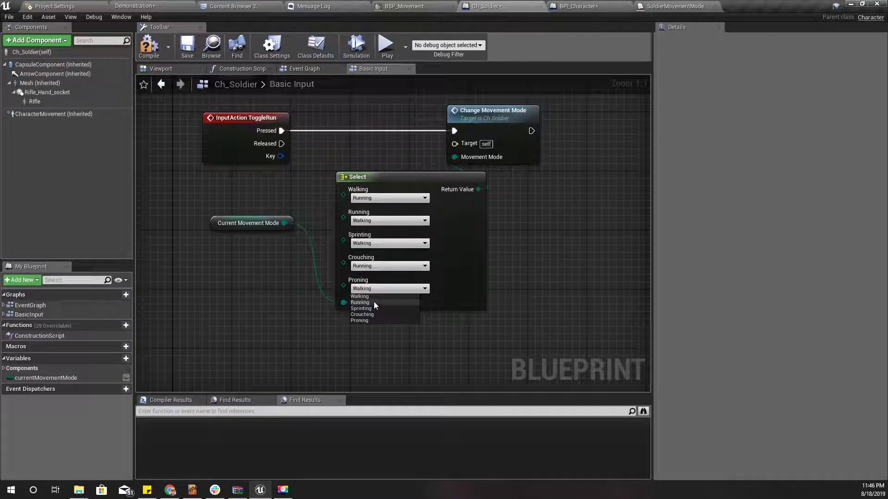
pyautogui.click(344, 270)
pyautogui.click(371, 268)
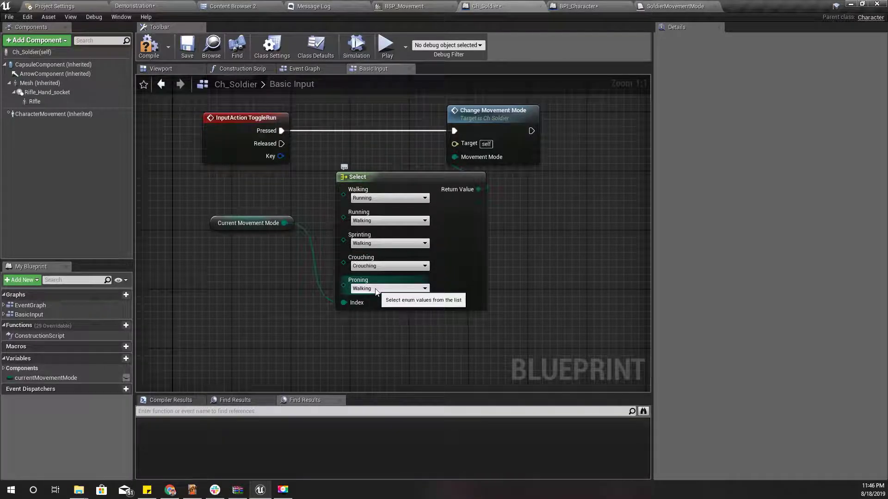
pyautogui.click(375, 290)
pyautogui.click(372, 319)
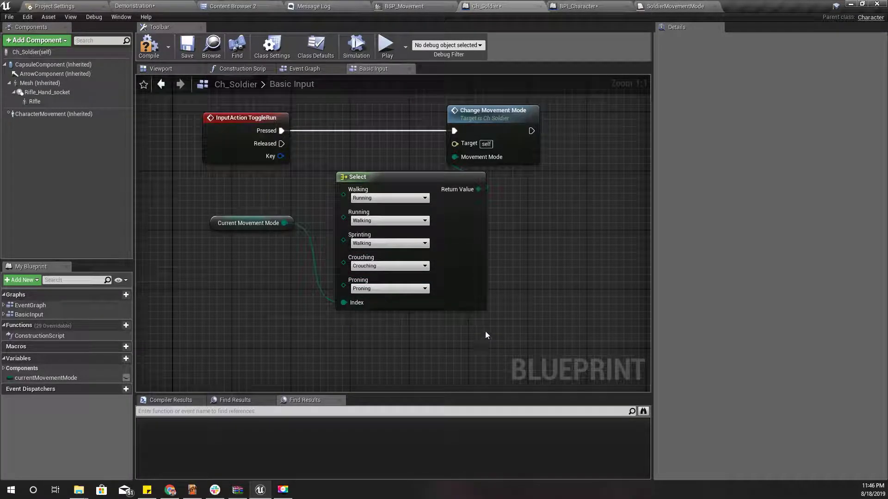
# Step: Compile Ch_Soldier, rewire Event Change Movement Mode's Movement Mode output into the SET Current Movement Mode node in place of Enable, and recompile
pyautogui.click(147, 44)
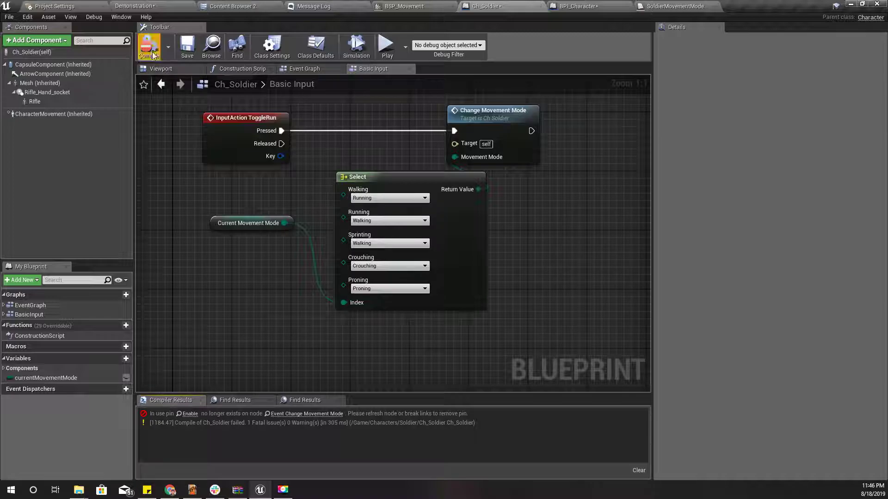
pyautogui.click(313, 414)
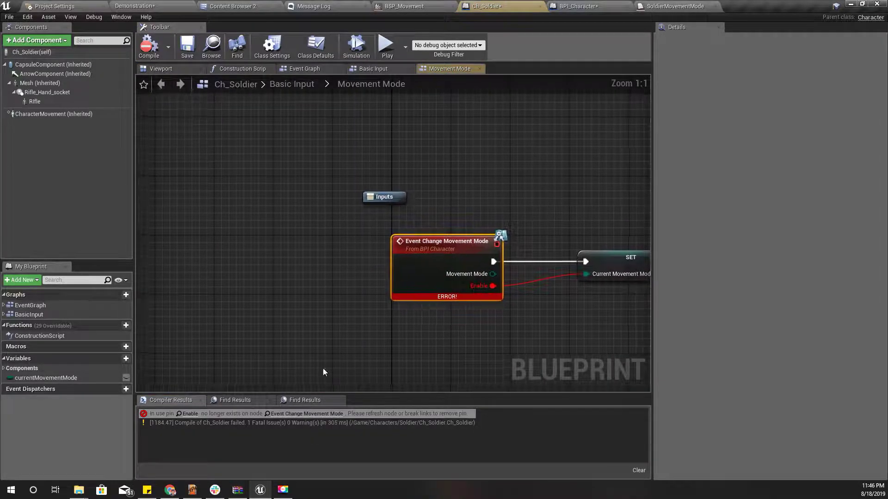
pyautogui.rightClick(418, 276)
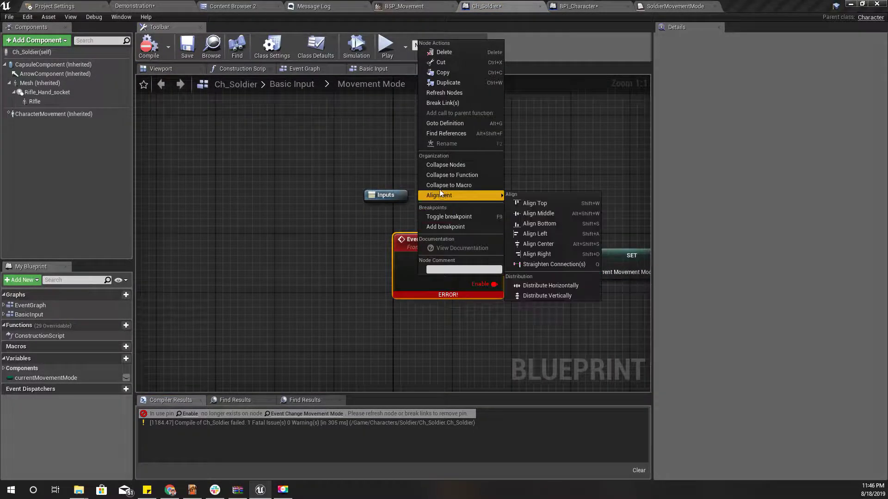
pyautogui.click(625, 434)
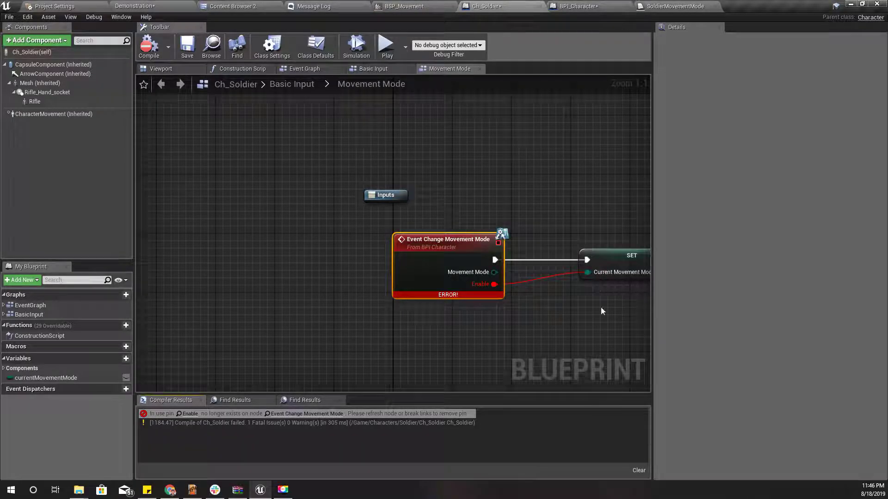
pyautogui.moveTo(587, 272); pyautogui.dragTo(494, 273)
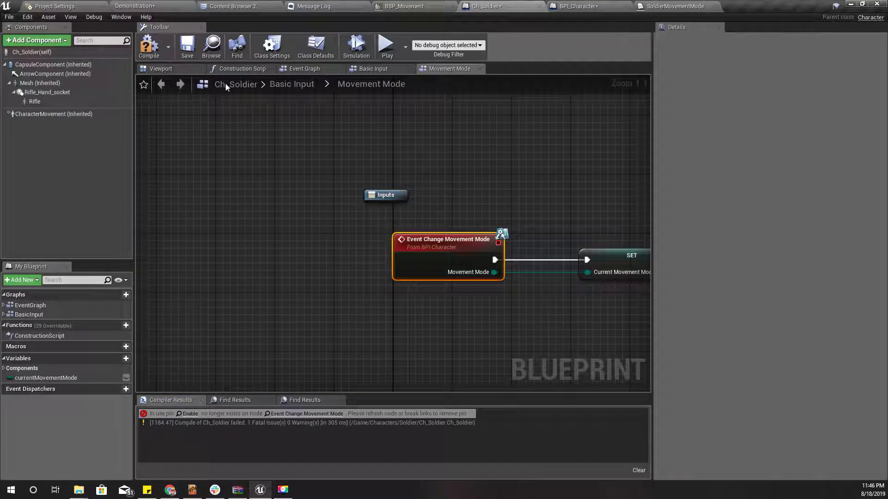
pyautogui.click(151, 49)
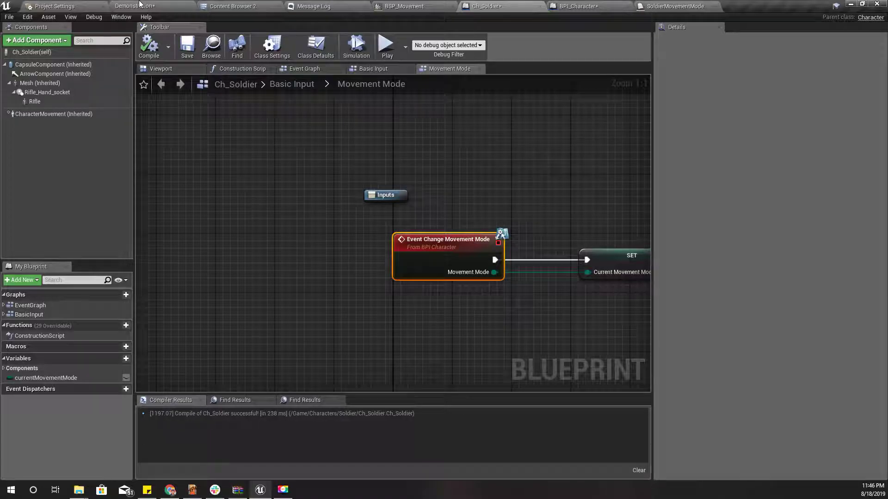
# Step: Play-test the Demonstration level full screen by moving the soldier forward, and end the session
pyautogui.click(139, 5)
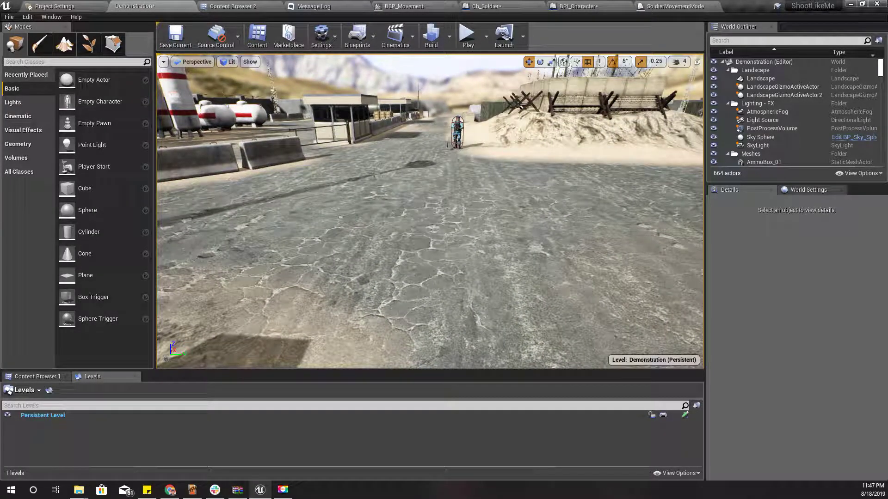
pyautogui.press('F11')
pyautogui.hotkey('alt', 'p')
pyautogui.press('w')
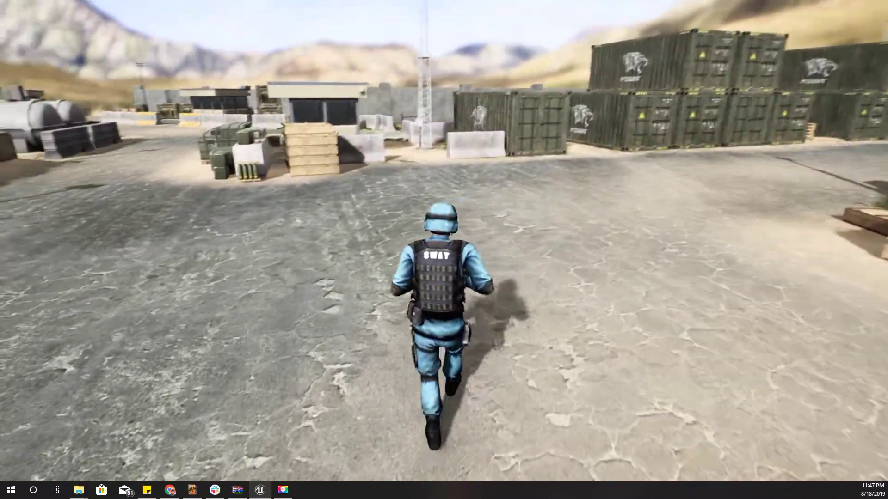
pyautogui.hotkey('shift', 'F1')
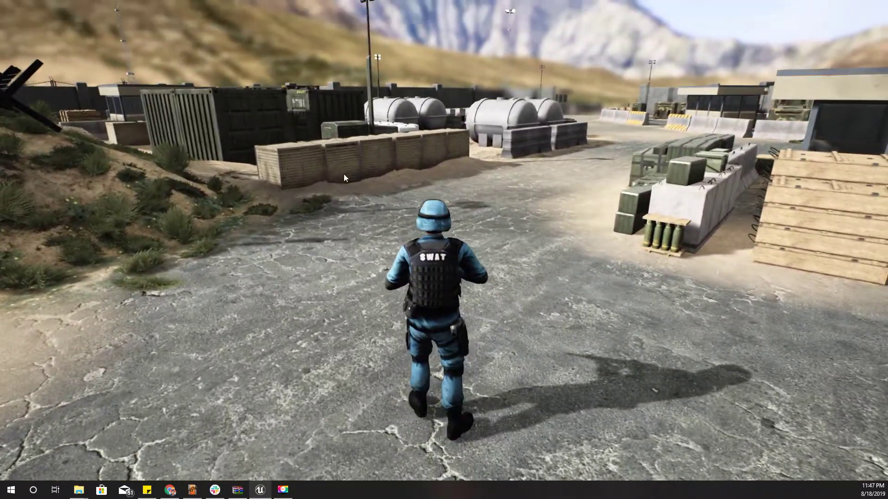
pyautogui.press('Escape')
pyautogui.moveTo(442, 178); pyautogui.dragTo(392, 159, button='right')
pyautogui.press('F11')
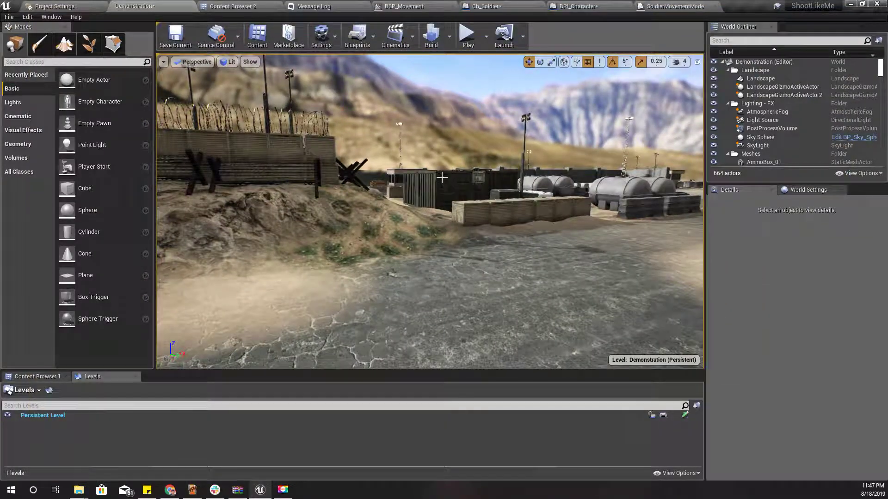
# Step: In Ch_Soldier, choose the default value of the currentMovementMode variable
pyautogui.click(485, 5)
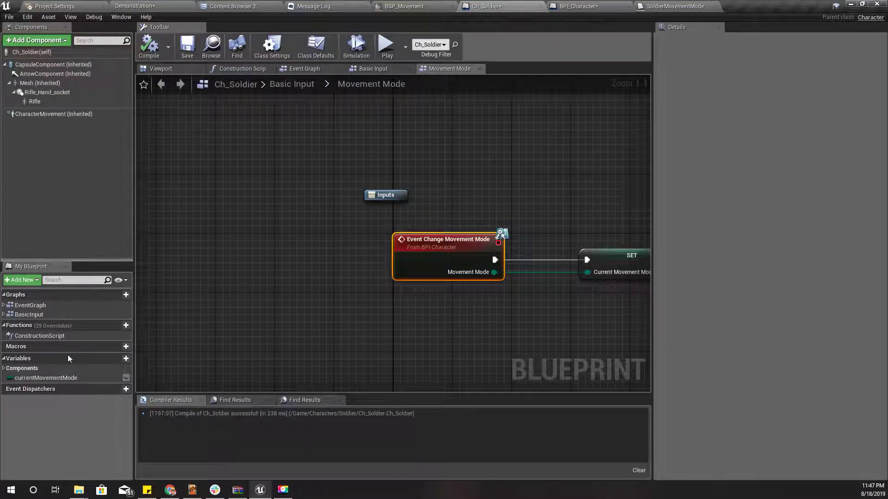
pyautogui.click(45, 379)
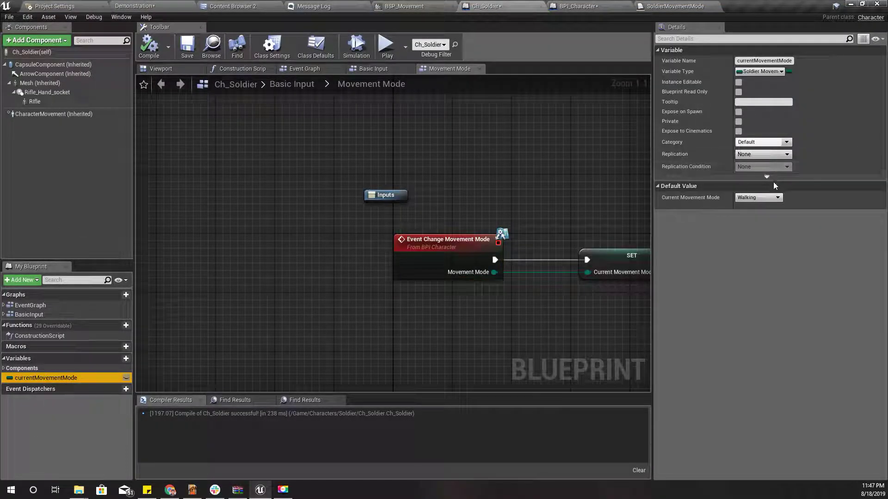
pyautogui.click(759, 197)
pyautogui.click(742, 213)
# Step: Play the Demonstration level full screen again, moving the soldier around the base to check walking and running, and stop the session
pyautogui.click(135, 6)
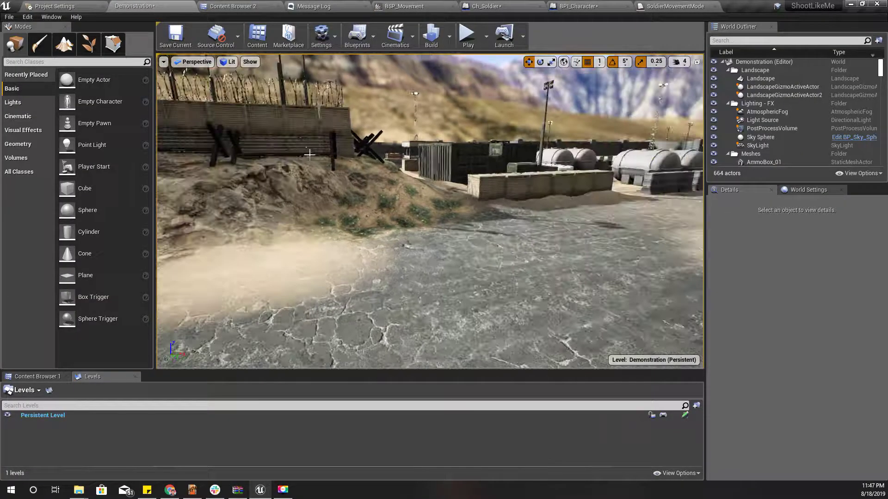
pyautogui.press('F11')
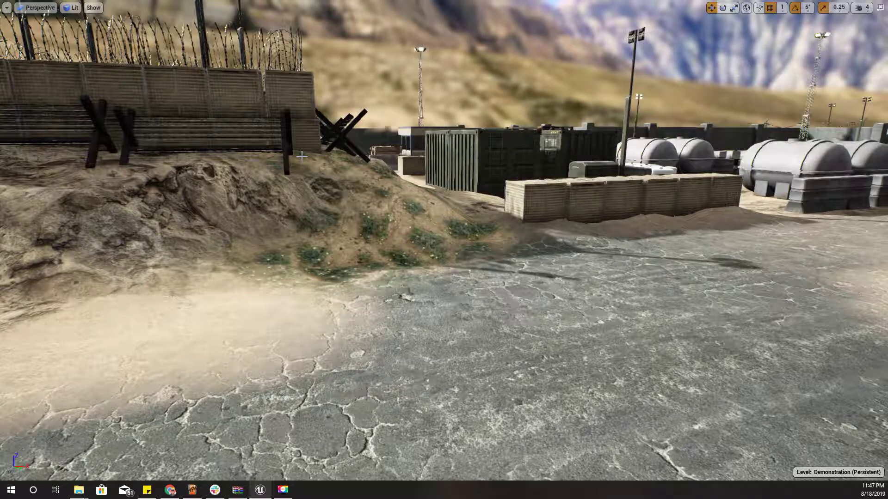
pyautogui.hotkey('alt', 'p')
pyautogui.press('w')
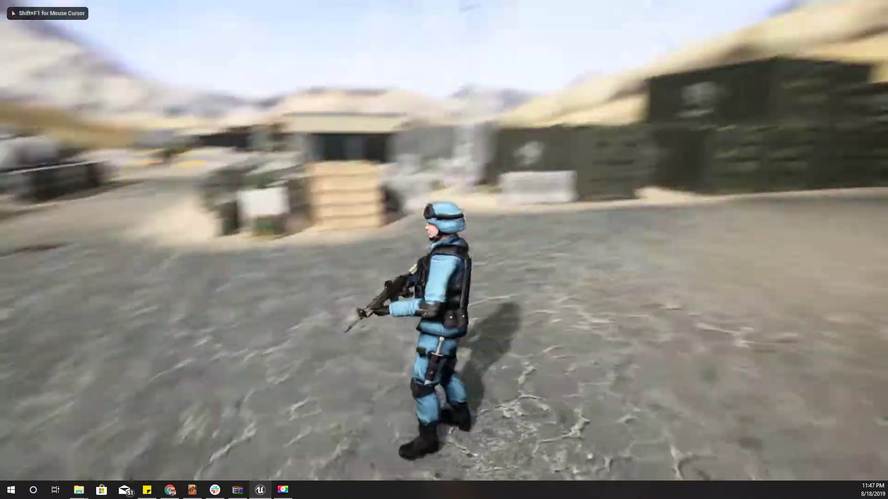
pyautogui.press('w')
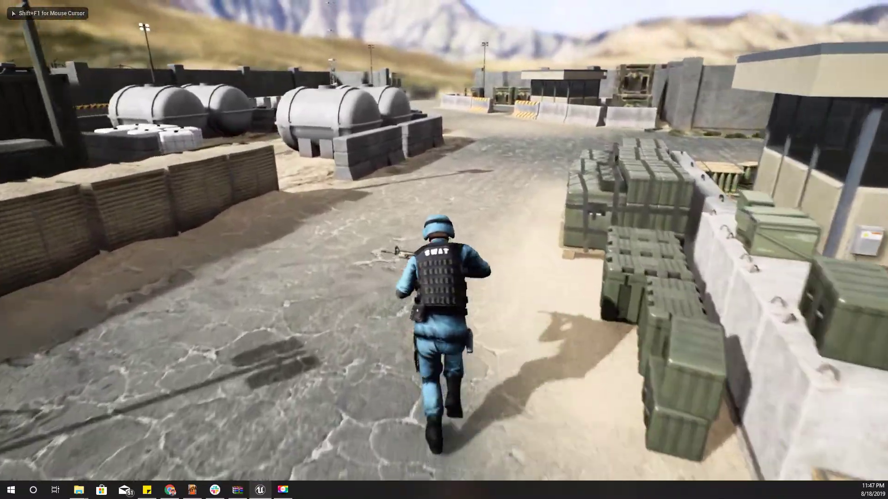
pyautogui.press('w')
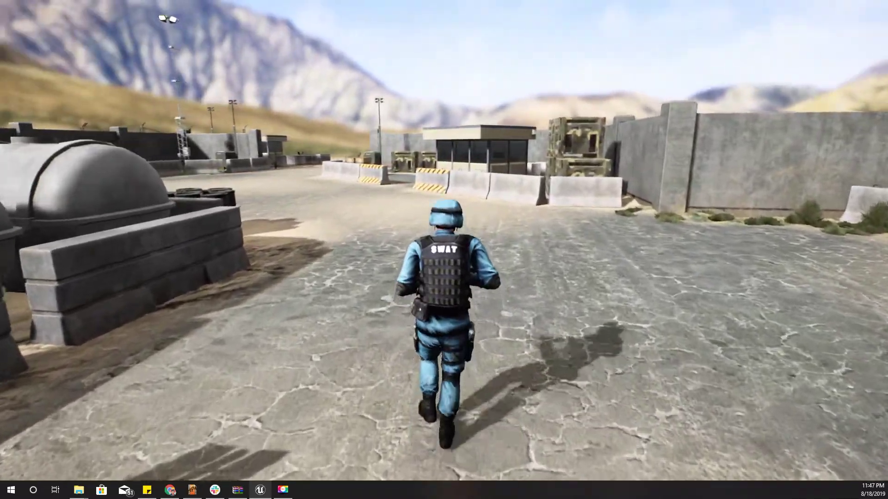
pyautogui.press('w')
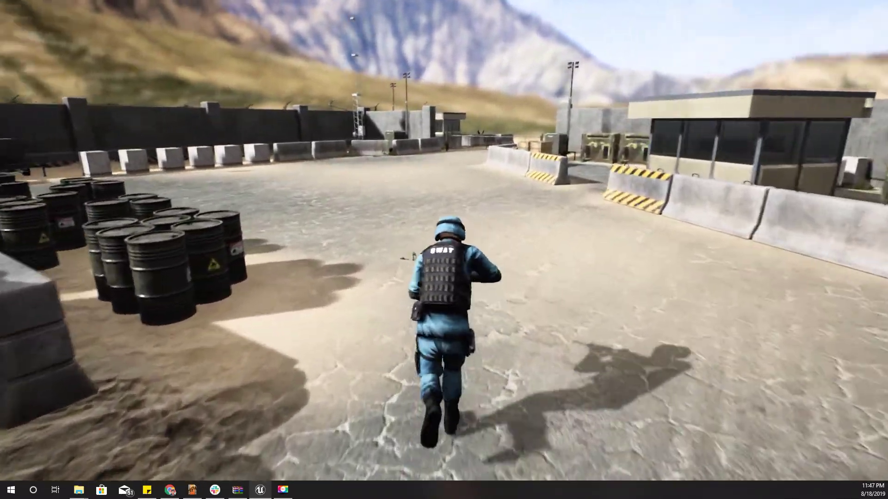
pyautogui.press('w')
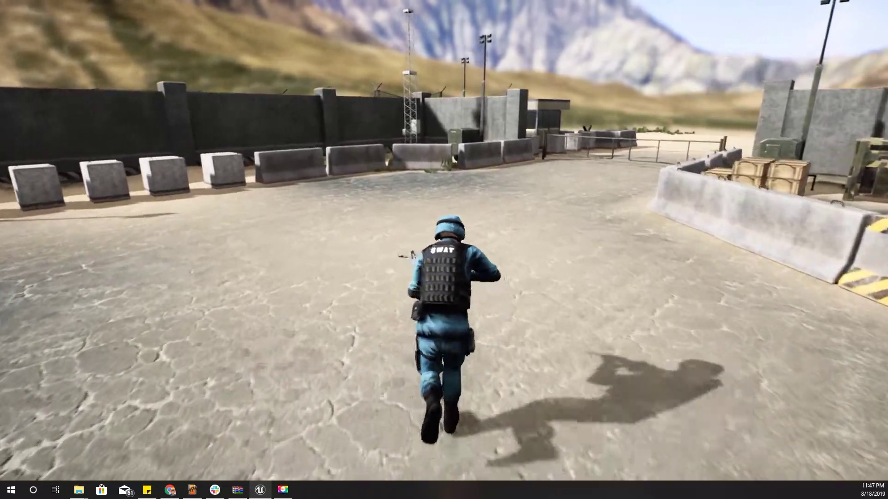
pyautogui.press('w')
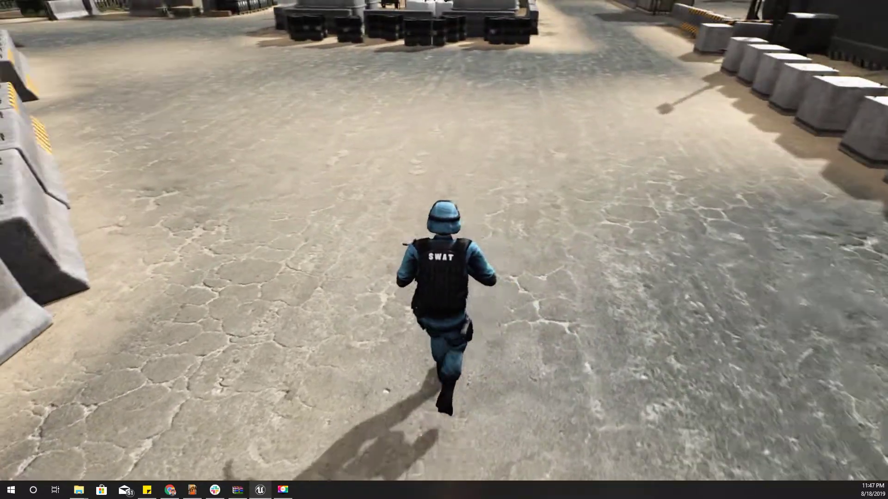
pyautogui.press('w')
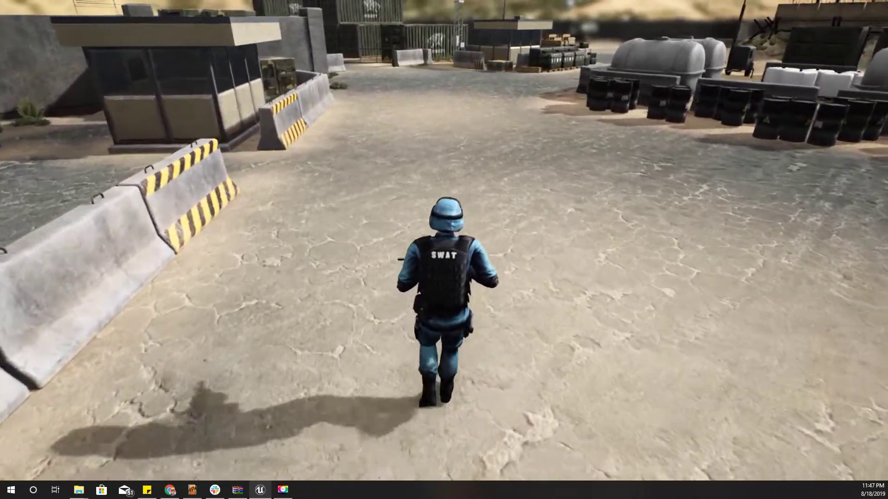
pyautogui.press('w')
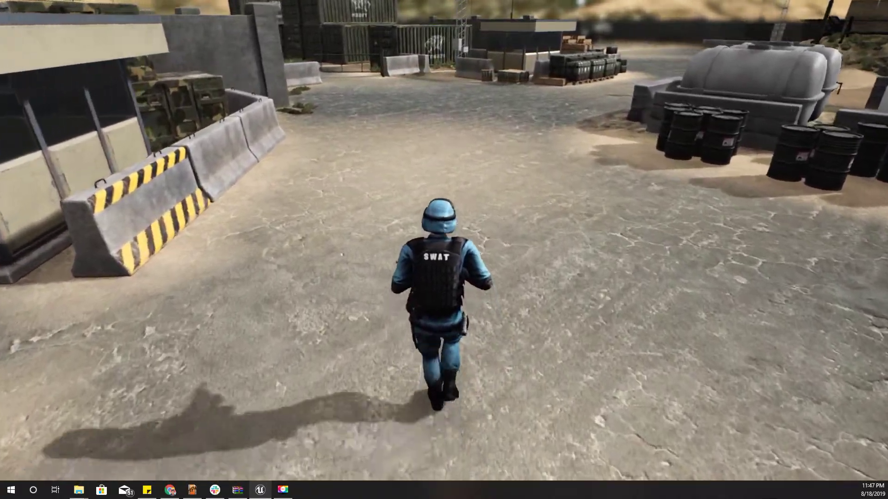
pyautogui.press('w')
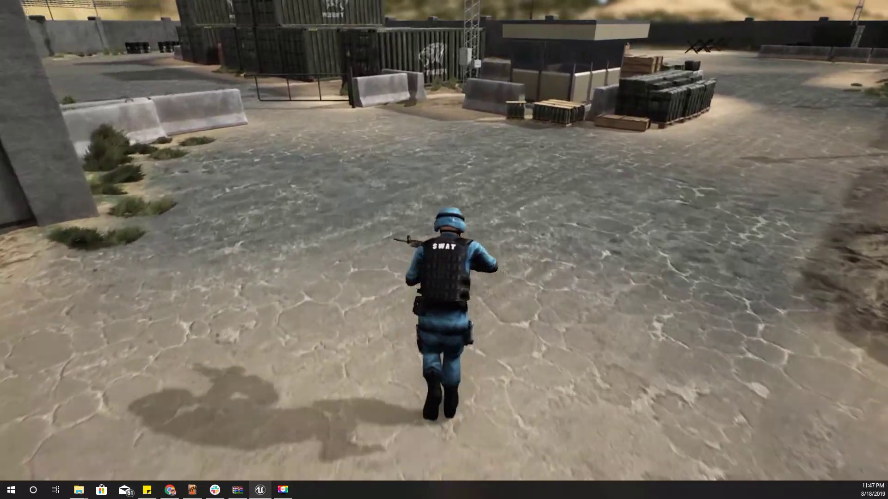
pyautogui.press('Escape')
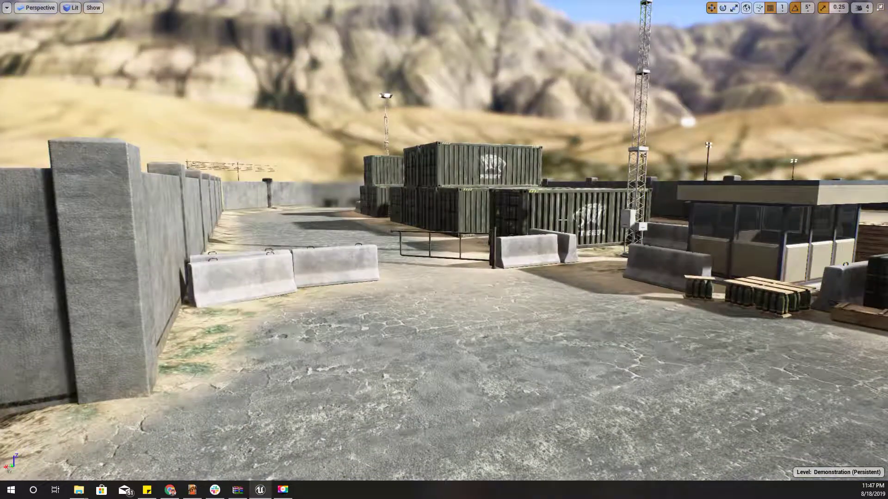
pyautogui.press('F11')
# Step: In BSP_Movement, show the blend triangulation and set the Rifle_Walk_Anim sample's rate scale to 1.3
pyautogui.click(393, 5)
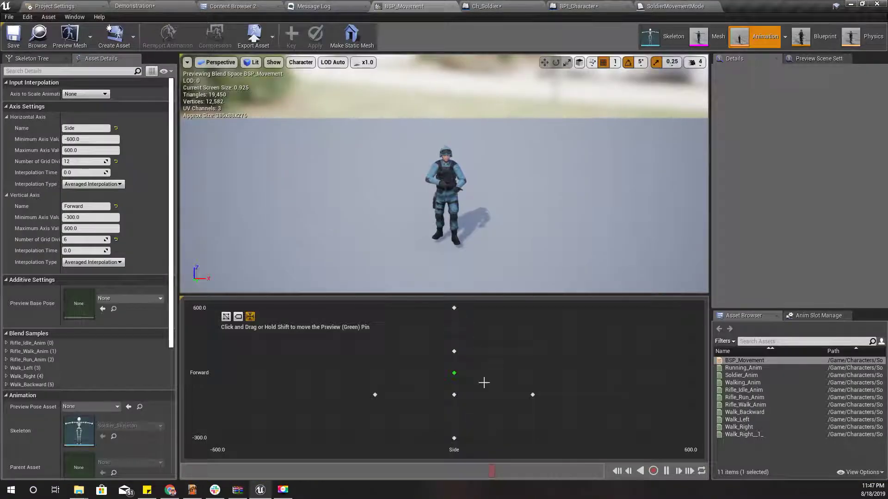
pyautogui.click(226, 317)
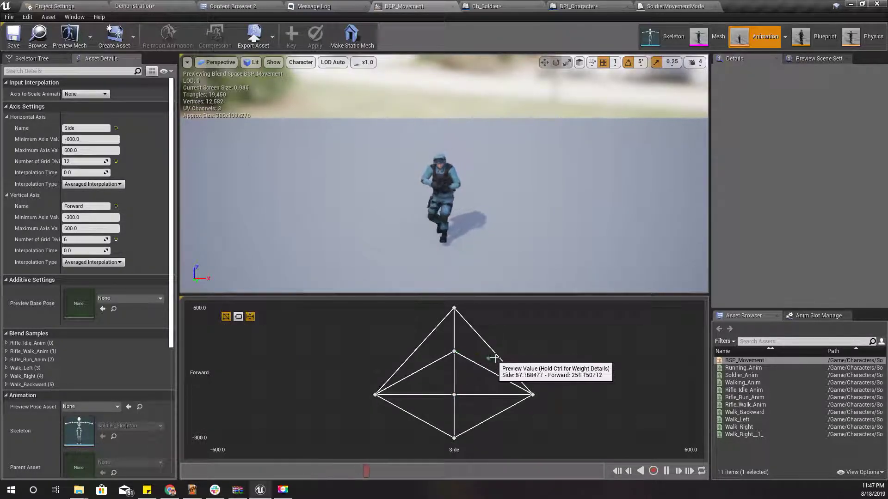
pyautogui.rightClick(454, 353)
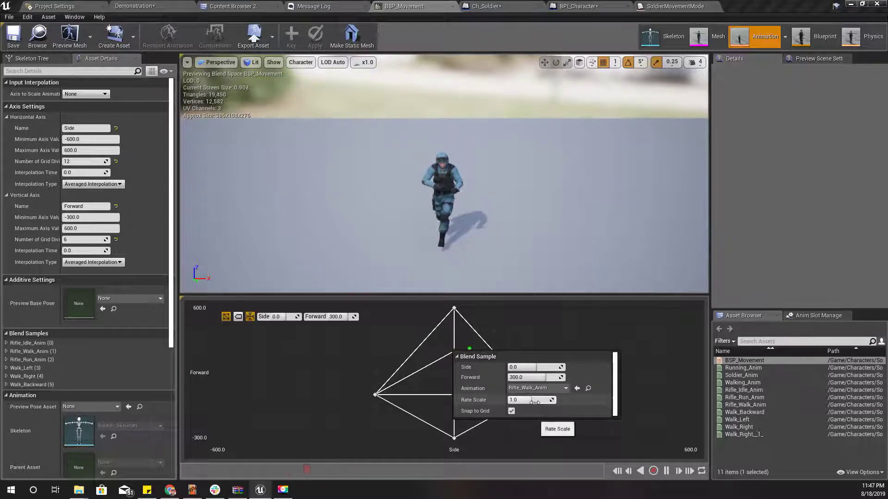
pyautogui.write('.3')
pyautogui.press('Return')
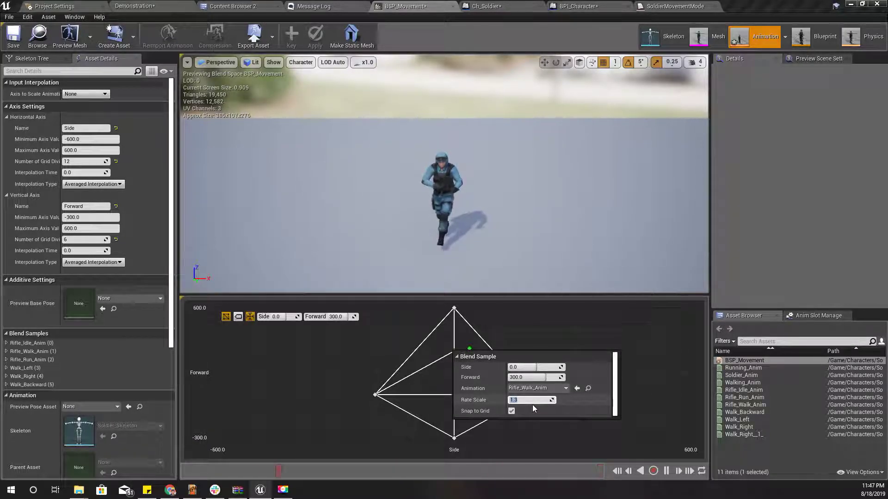
# Step: Adjust the Walk_Left sample's rate scale and set the Walk_Right sample's rate scale to 1.3
pyautogui.rightClick(375, 394)
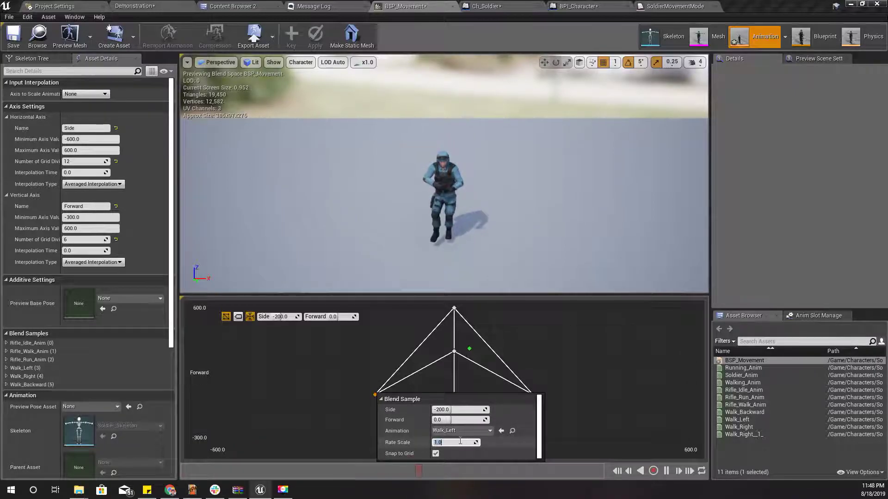
pyautogui.click(610, 383)
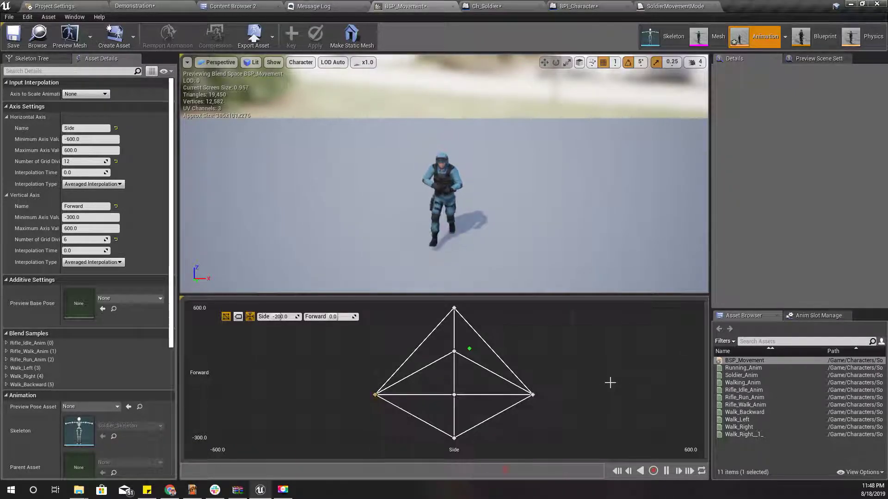
pyautogui.rightClick(534, 395)
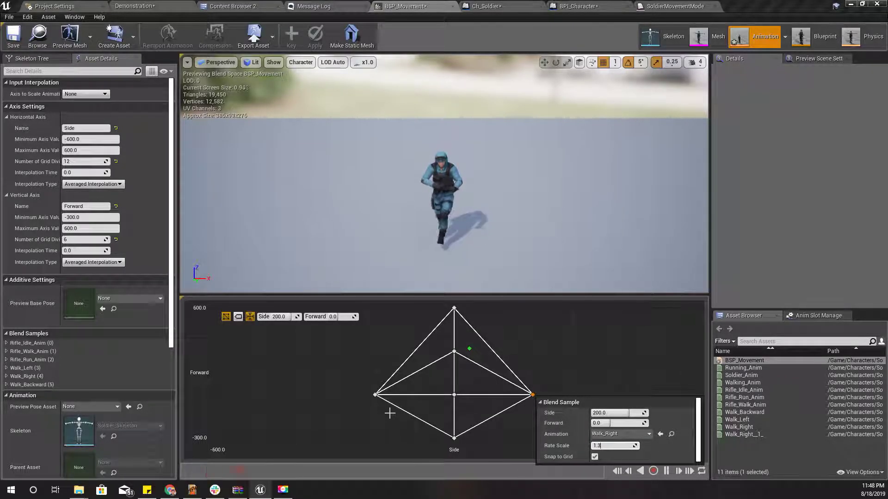
# Step: Set the rate scale of Walk_Backward to 1.3 and of Rifle_Run_Anim to 1.2, and save the blend space
pyautogui.rightClick(453, 437)
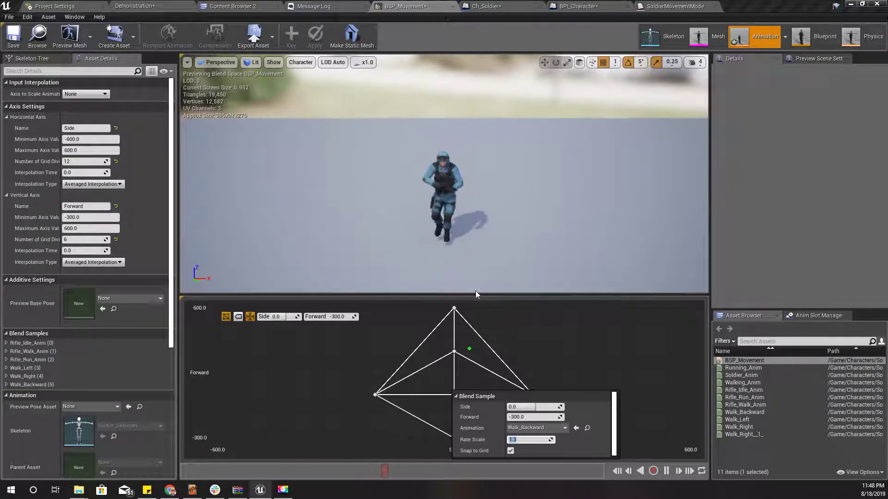
pyautogui.rightClick(453, 308)
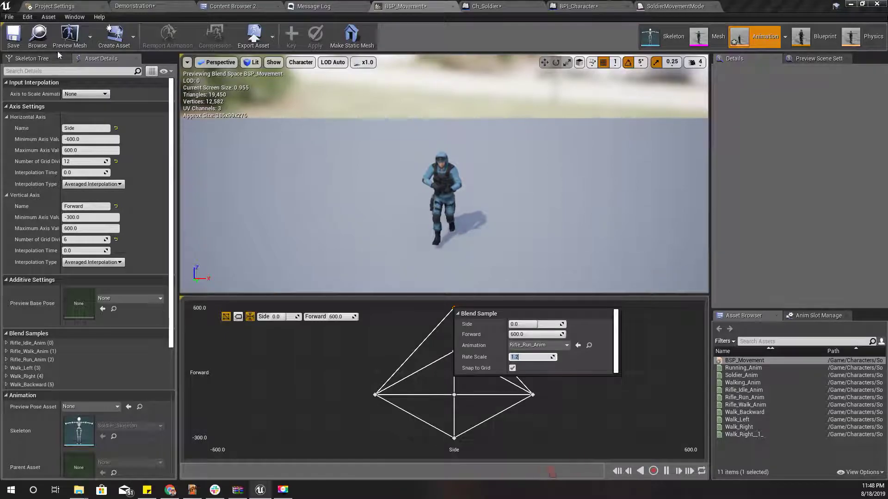
pyautogui.hotkey('ctrl', 's')
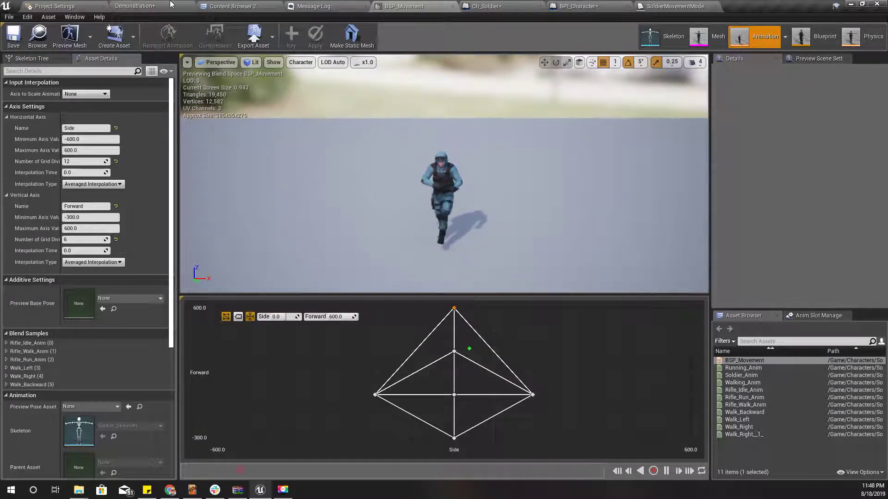
# Step: Play the Demonstration level full screen and move the soldier to check the adjusted animation rates
pyautogui.click(171, 6)
pyautogui.press('F11')
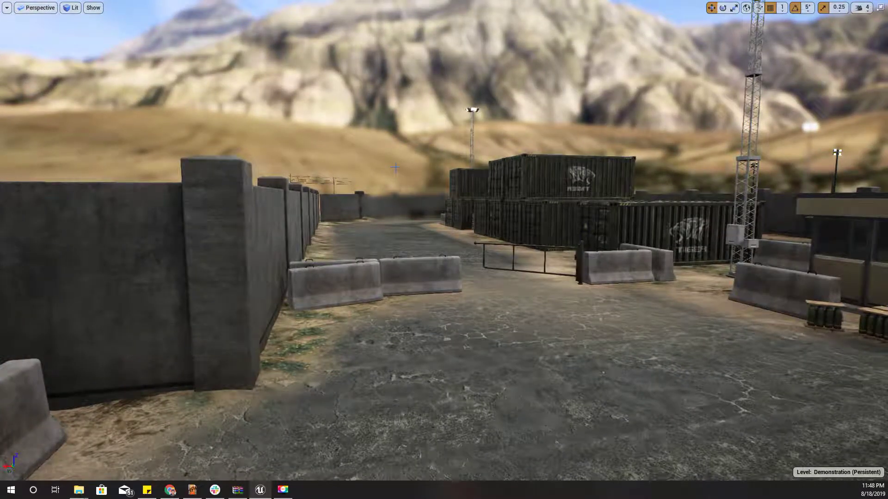
pyautogui.hotkey('alt', 'p')
pyautogui.click(395, 168)
pyautogui.press('w')
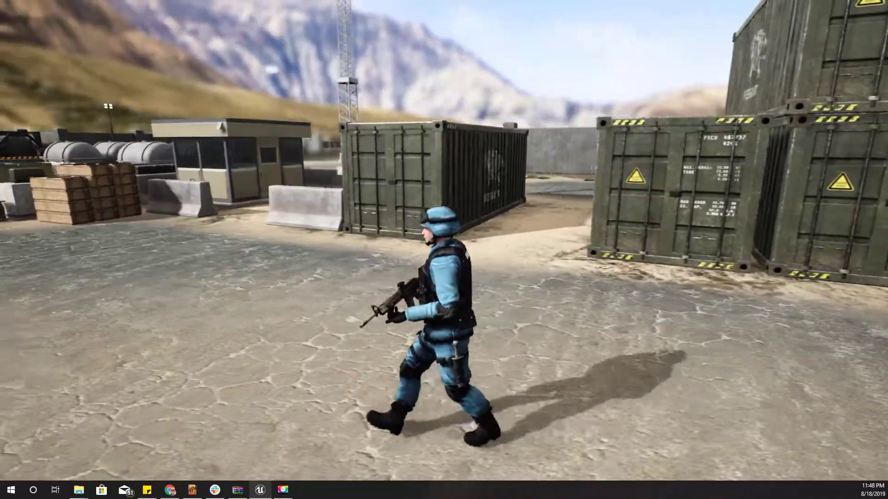
# Step: Walk the soldier around the running level to examine the walk animation from the side, and stop playing
pyautogui.press('w')
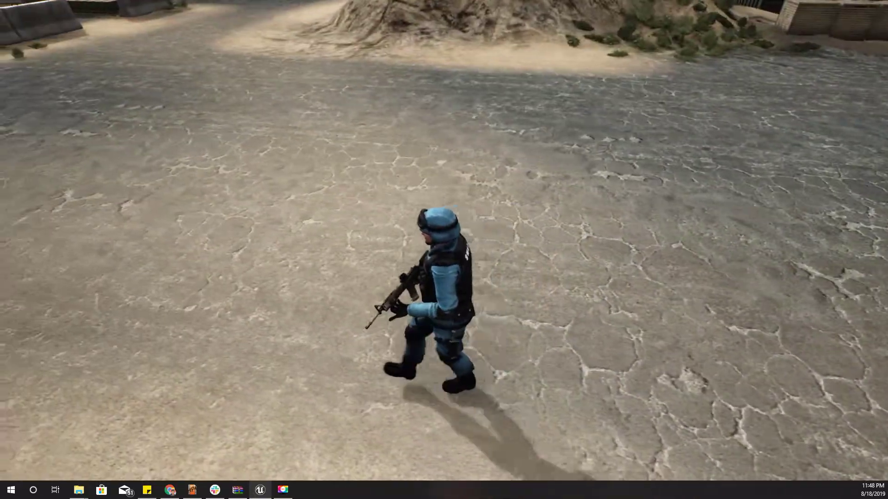
pyautogui.press('w')
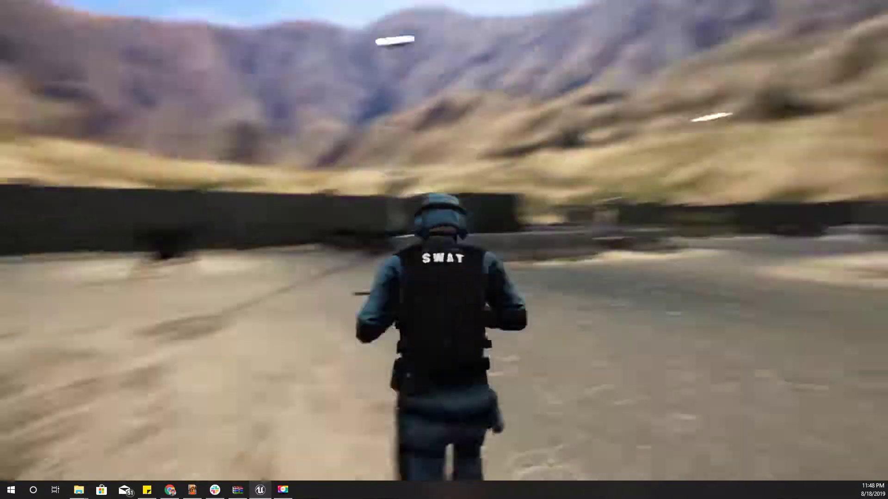
pyautogui.press('Escape')
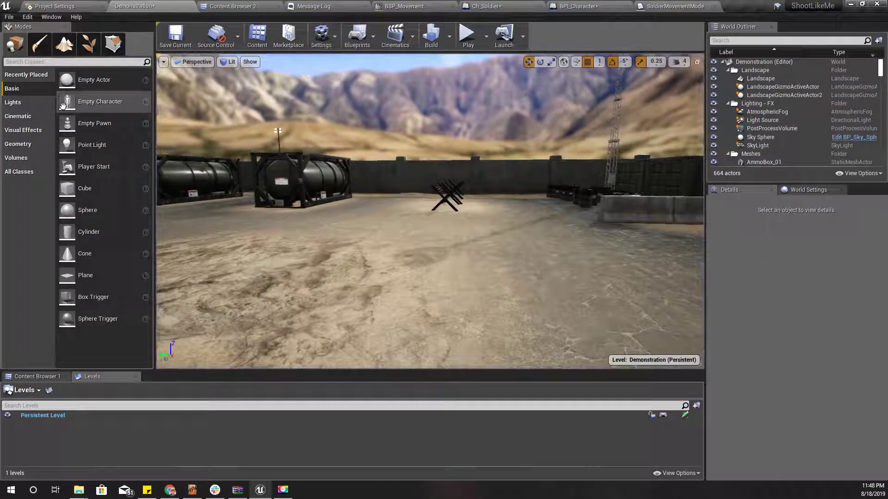
# Step: In BSP_Movement, set the rate scale of the Rifle_Walk_Anim sample at Forward 300 to 1.6
pyautogui.click(403, 6)
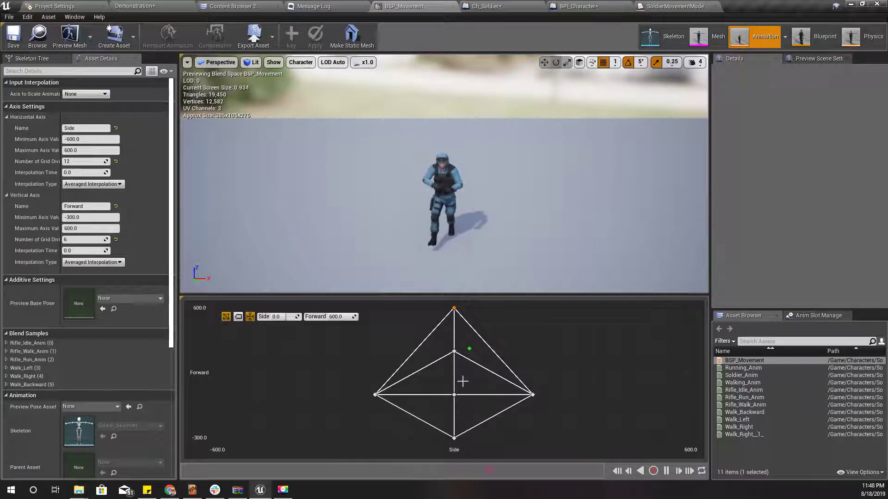
pyautogui.rightClick(454, 354)
pyautogui.click(488, 345)
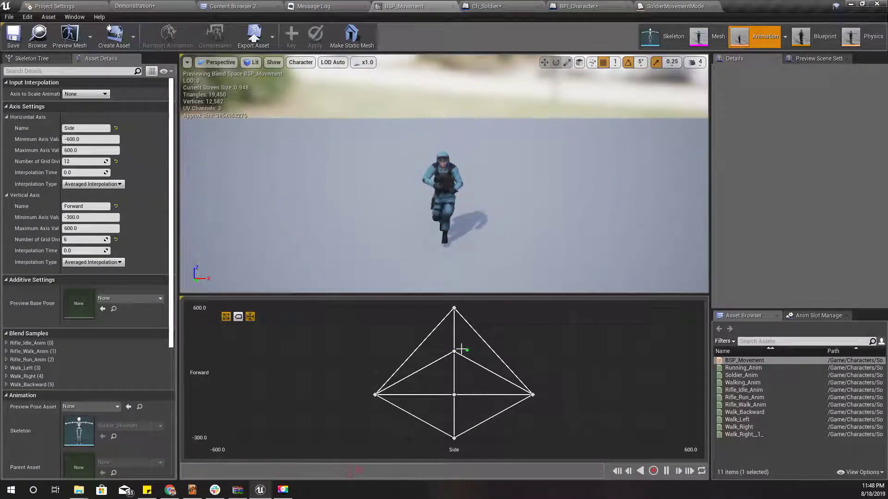
pyautogui.rightClick(454, 353)
pyautogui.click(540, 398)
pyautogui.write('1')
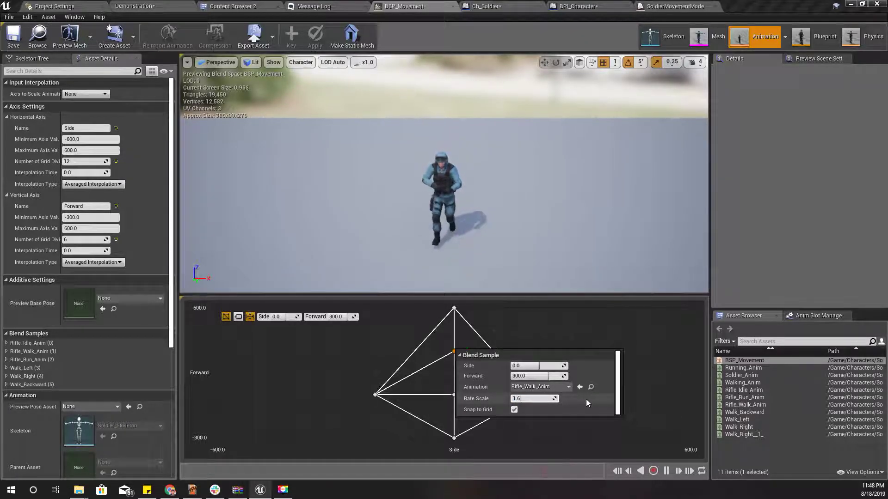
pyautogui.write('.6')
pyautogui.press('Return')
pyautogui.click(525, 326)
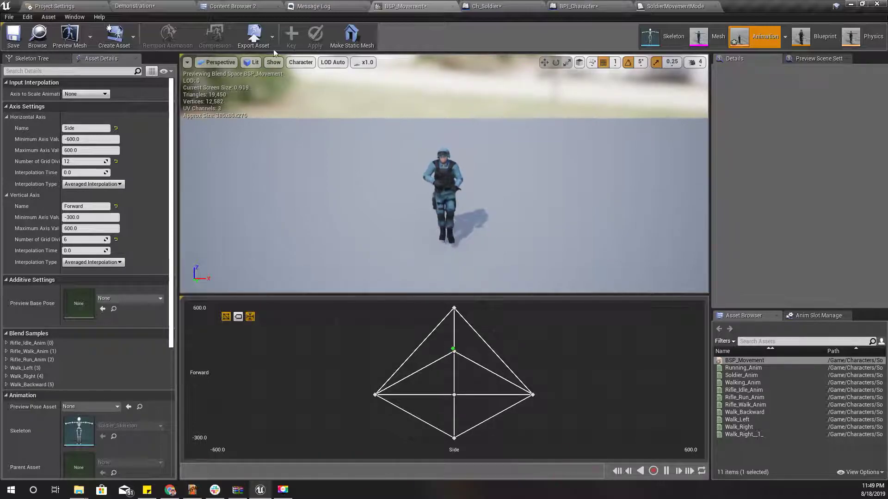
# Step: Play the Demonstration level, move the soldier forward and to both sides to check the walk rate, and stop
pyautogui.click(134, 6)
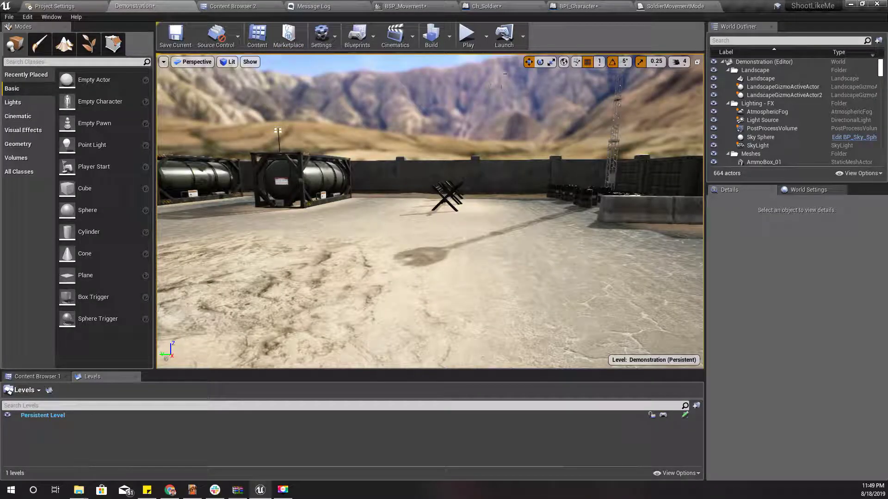
pyautogui.click(448, 173)
pyautogui.press('w')
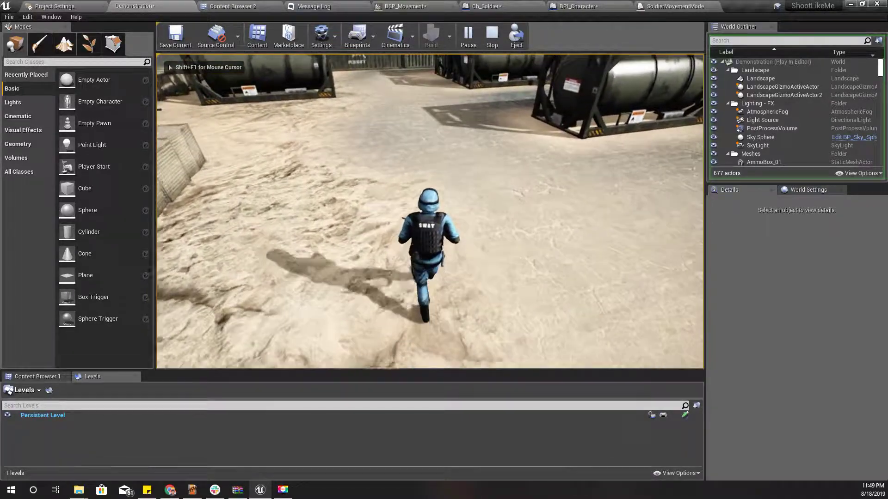
pyautogui.press('a')
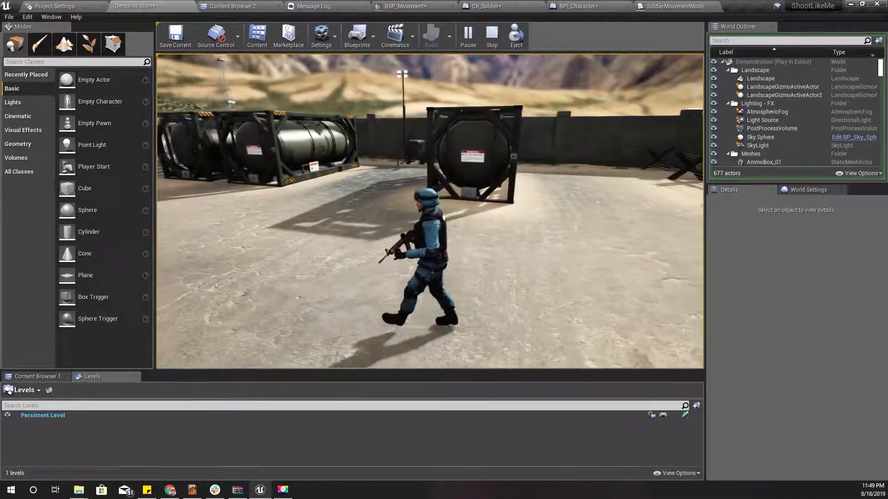
pyautogui.press('d')
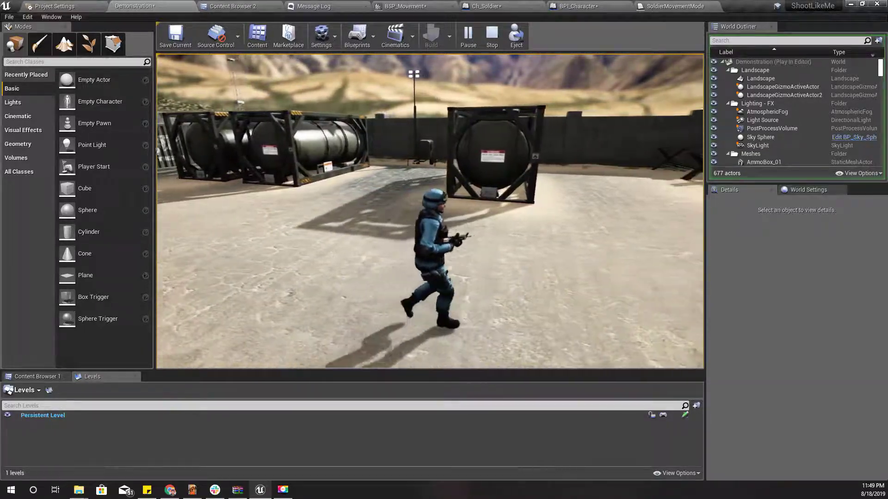
pyautogui.press('Escape')
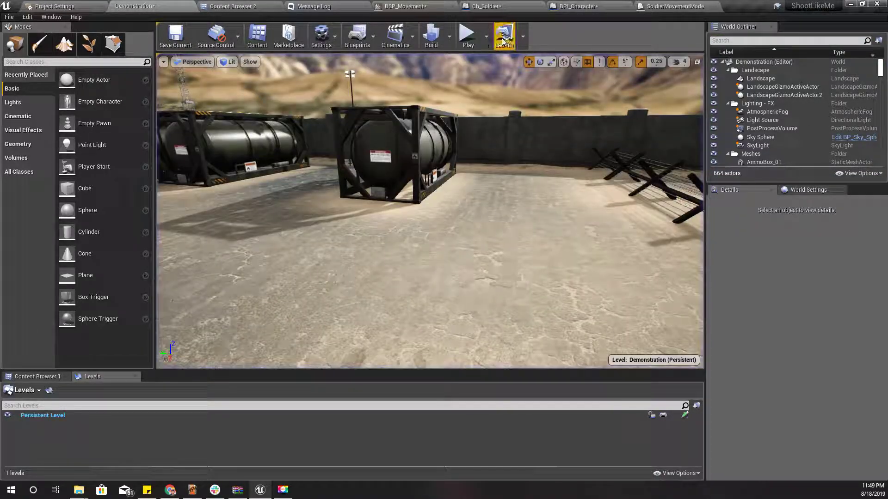
# Step: In Ch_Soldier's Movement Mode graph, set the Walking speed of the Select node feeding Max Walk Speed to 200
pyautogui.click(490, 5)
pyautogui.moveTo(494, 309); pyautogui.dragTo(392, 279, button='right')
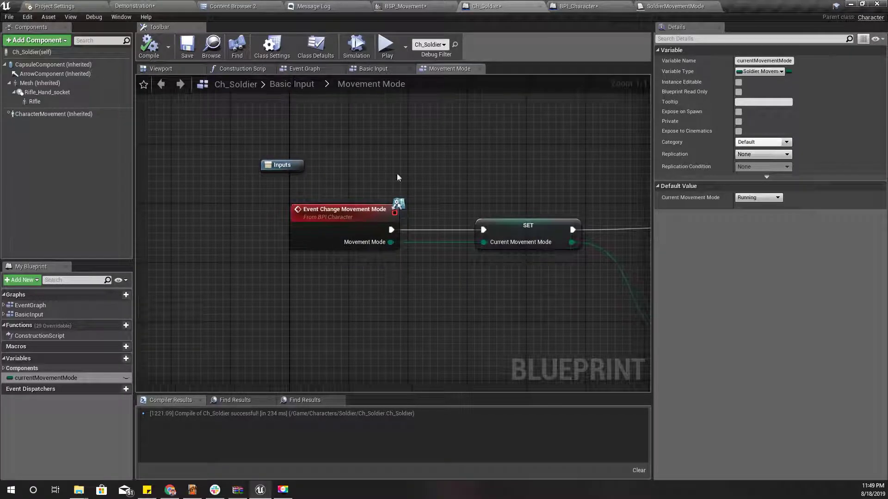
pyautogui.click(373, 69)
pyautogui.scroll(-5, 338, 243)
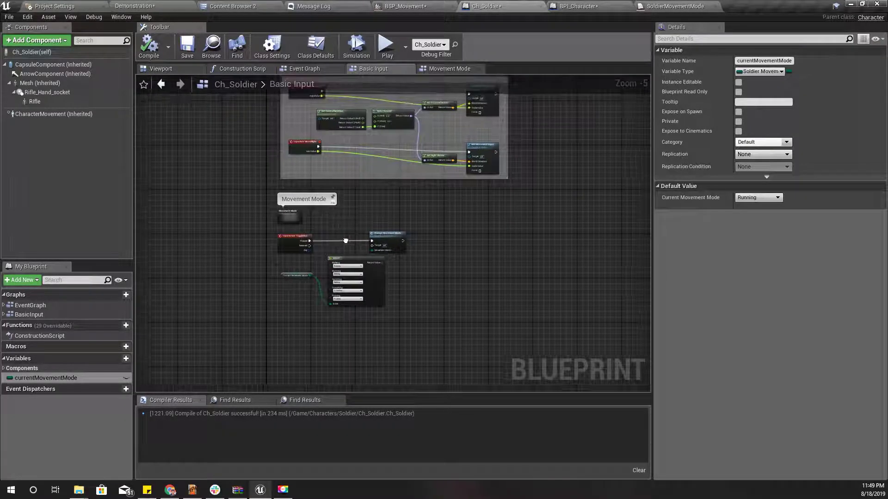
pyautogui.scroll(5, 310, 226)
pyautogui.doubleClick(257, 203)
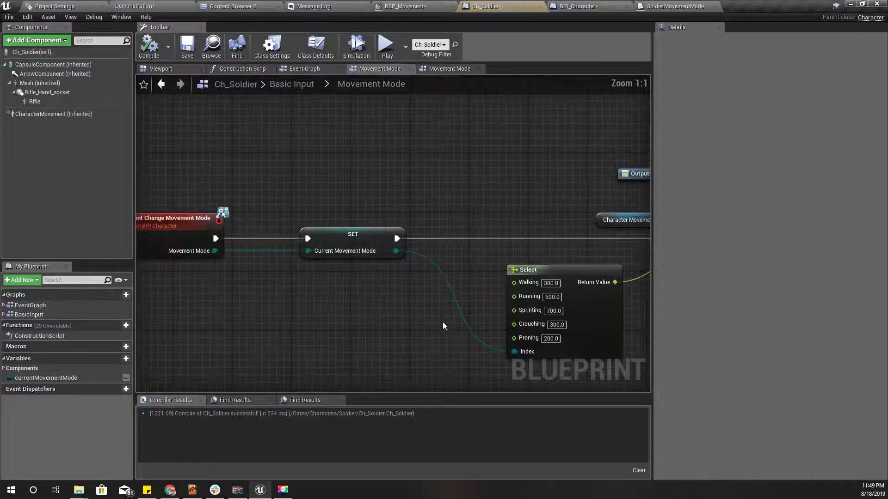
pyautogui.click(396, 250)
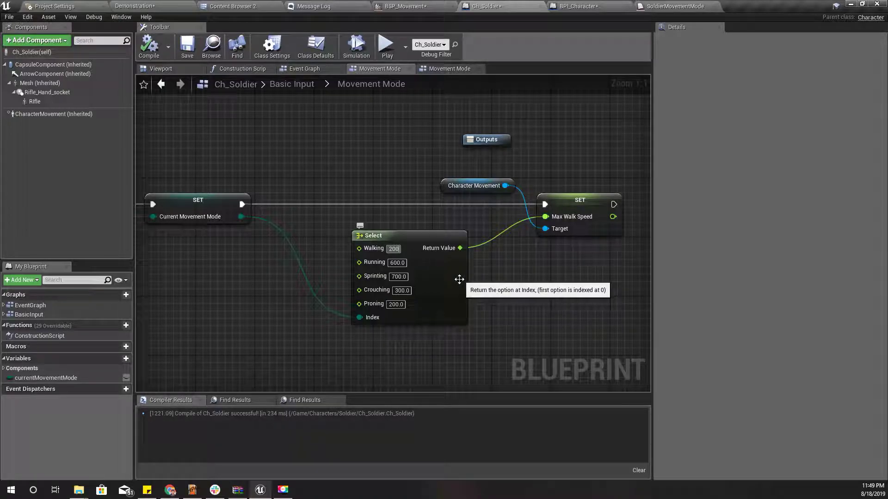
pyautogui.press('Tab')
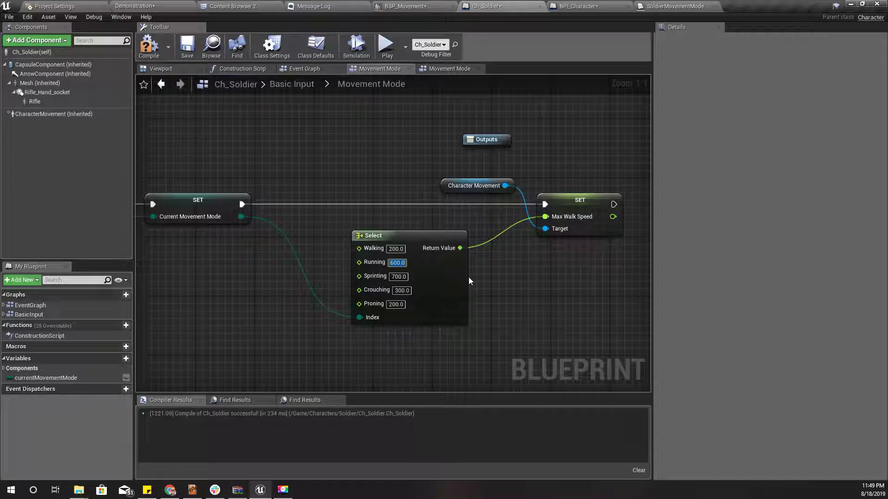
# Step: Set the Select node's speeds to 400 for Running, 600 for Sprinting, 200 for Crouching and 100 for Proning, and compile
pyautogui.hotkey('shift', 'Tab')
pyautogui.press('Tab')
pyautogui.write('400')
pyautogui.press('Tab')
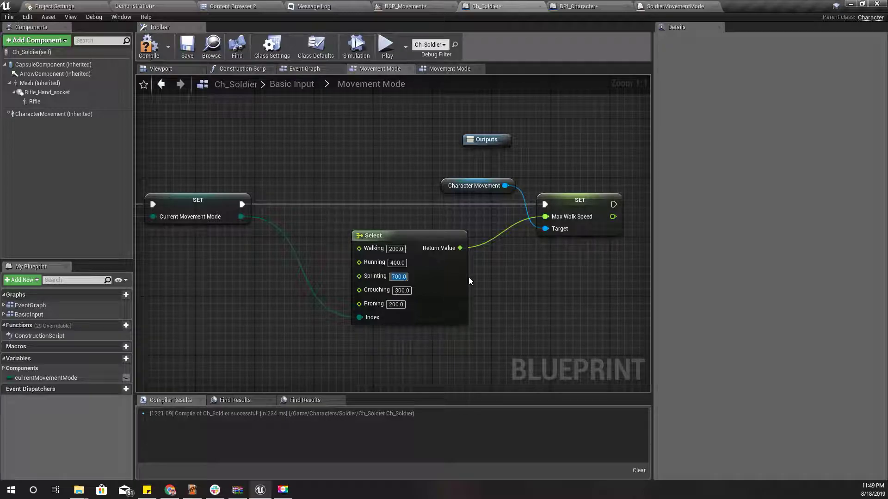
pyautogui.write('600')
pyautogui.press('Tab')
pyautogui.write('200')
pyautogui.write('10')
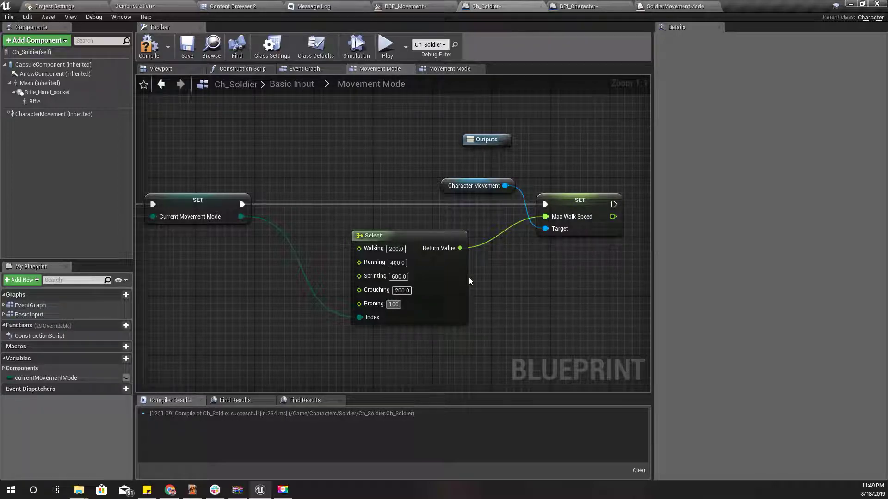
pyautogui.click(147, 48)
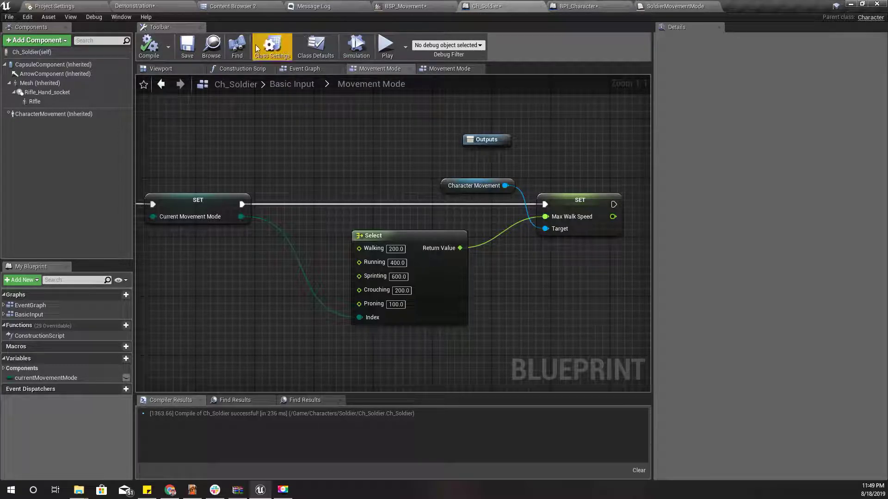
# Step: Play the Demonstration level full screen, walk the soldier forward to check the new speeds, and return to the editor
pyautogui.click(155, 5)
pyautogui.moveTo(323, 178); pyautogui.dragTo(352, 186, button='right')
pyautogui.press('F11')
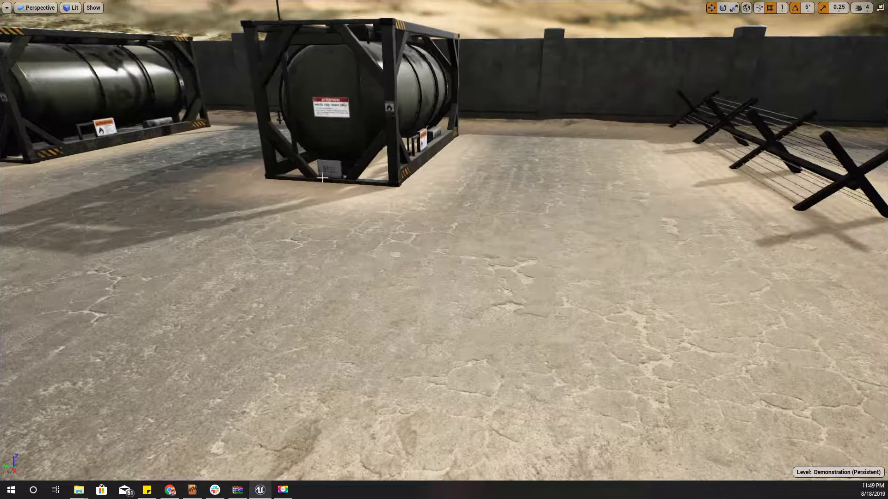
pyautogui.hotkey('alt', 'p')
pyautogui.press('w')
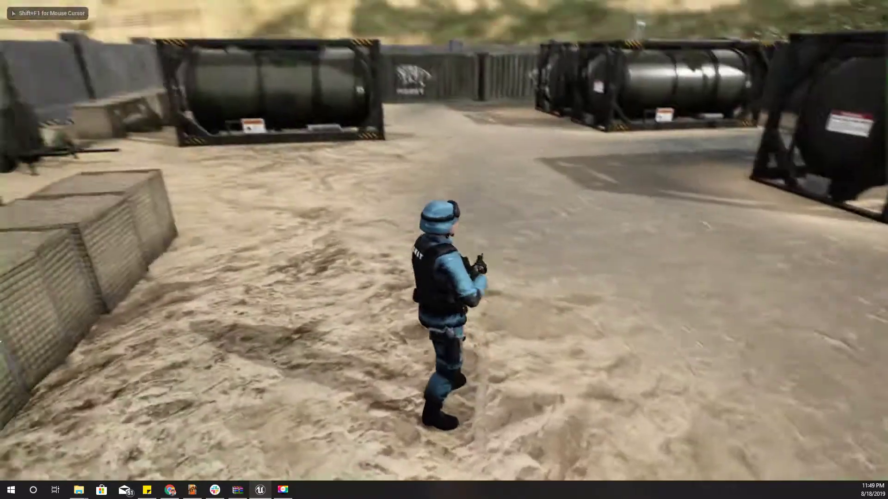
pyautogui.press('w')
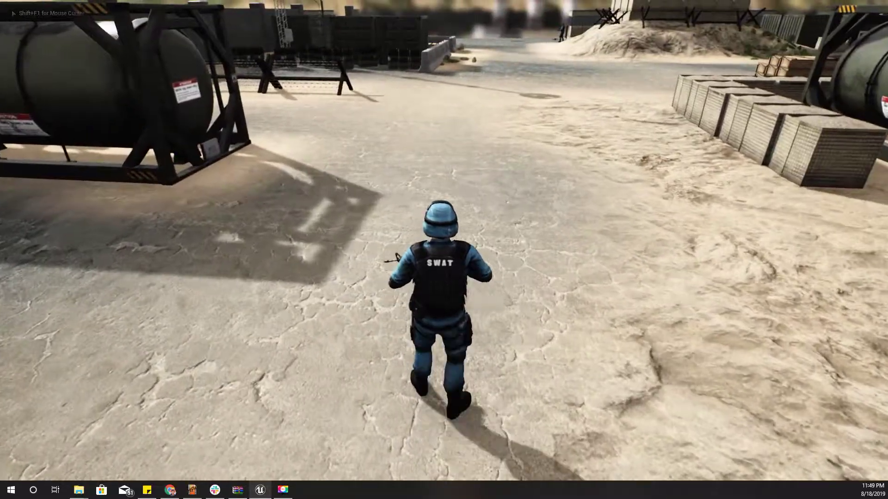
pyautogui.press('Escape')
pyautogui.press('F11')
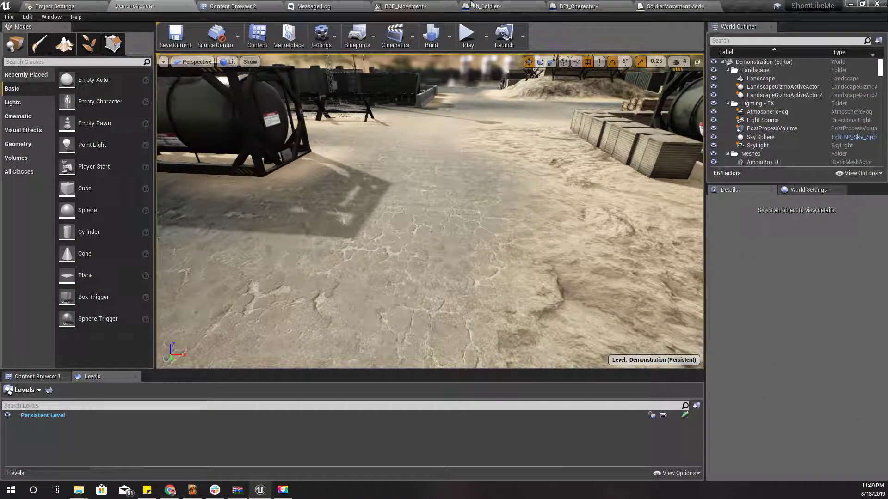
# Step: In BSP_Movement, move the Rifle_Walk_Anim sample to Forward 150 and open its sample settings
pyautogui.click(418, 6)
pyautogui.moveTo(454, 351); pyautogui.dragTo(455, 373)
pyautogui.rightClick(455, 375)
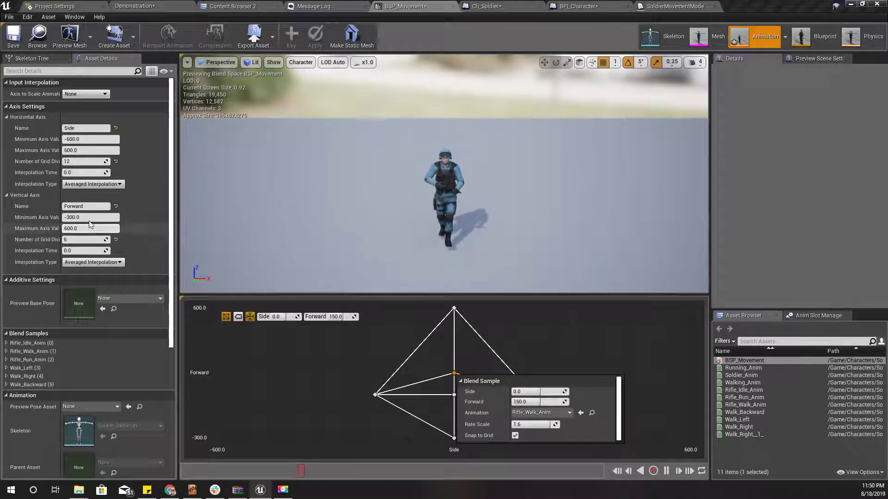
# Step: Try 16 grid divisions on the horizontal Side axis and undo the change
pyautogui.click(79, 161)
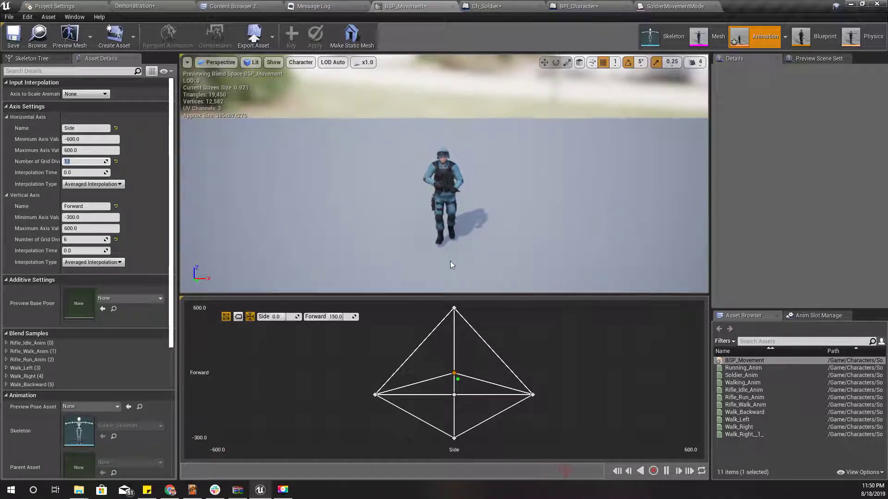
pyautogui.write('1')
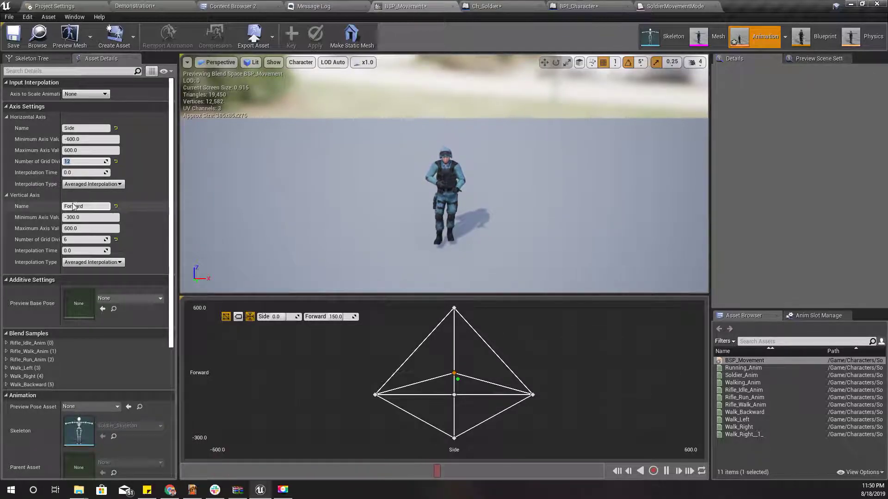
pyautogui.write('6')
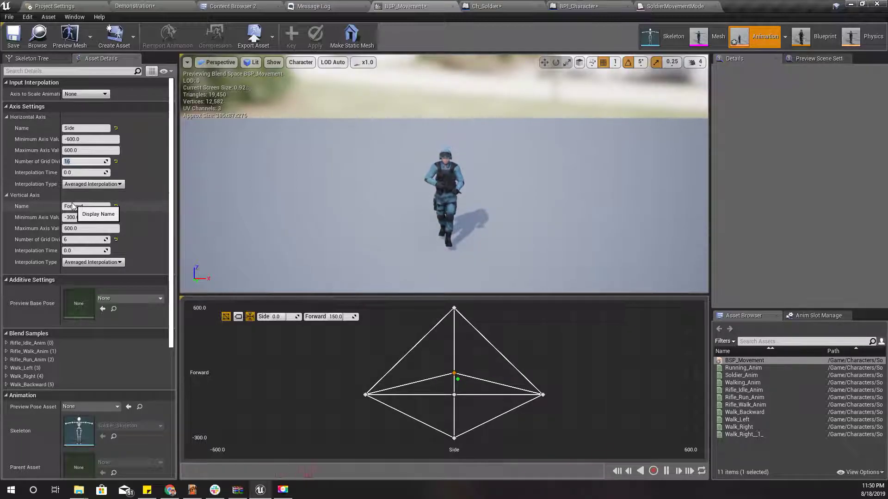
pyautogui.hotkey('ctrl', 'z')
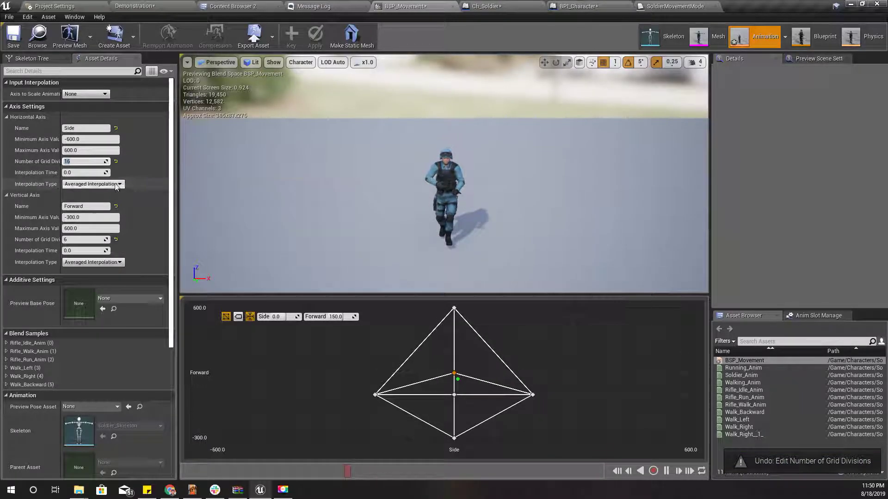
pyautogui.click(133, 204)
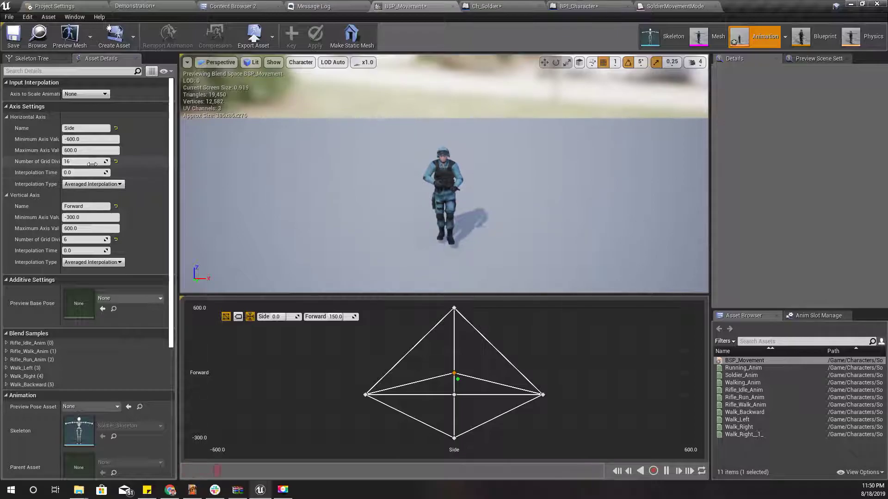
pyautogui.hotkey('ctrl', 'z')
# Step: Set the number of grid divisions on the vertical Forward axis to 10
pyautogui.click(85, 237)
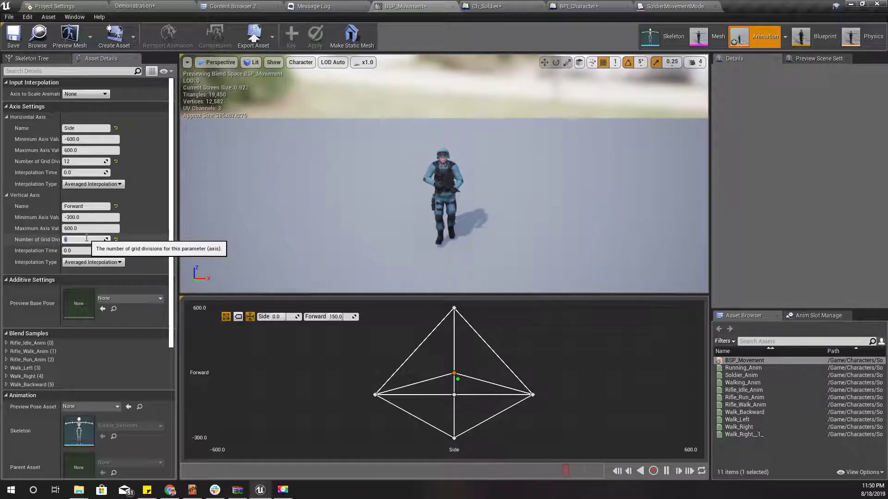
pyautogui.write('10')
pyautogui.press('Return')
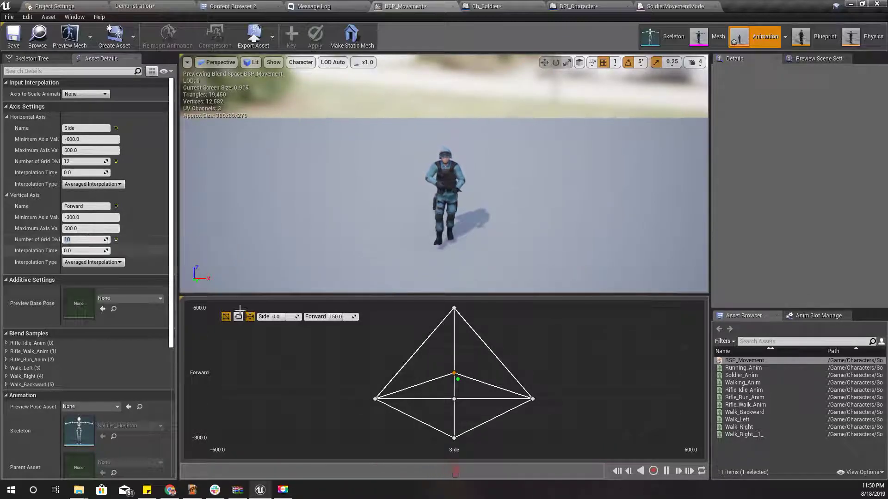
# Step: Move the Rifle_Walk_Anim sample up the Forward axis and set the vertical axis to 9 grid divisions
pyautogui.rightClick(455, 375)
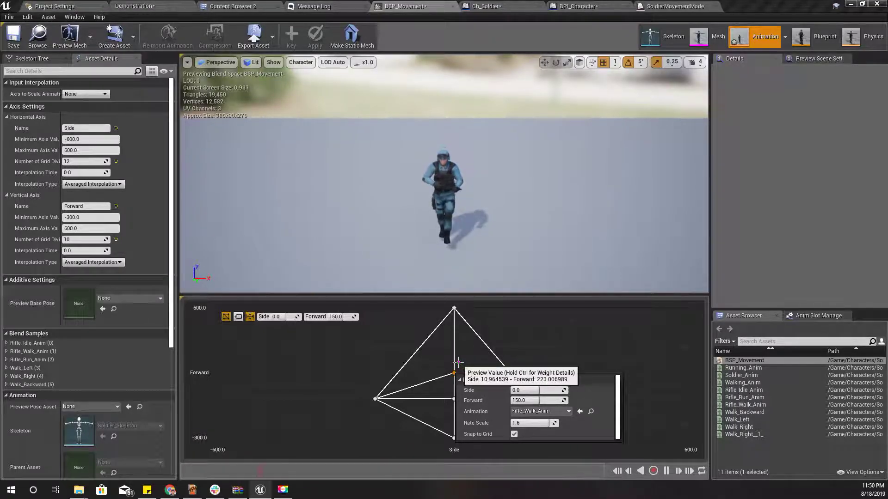
pyautogui.click(466, 359)
pyautogui.moveTo(454, 358); pyautogui.dragTo(456, 360)
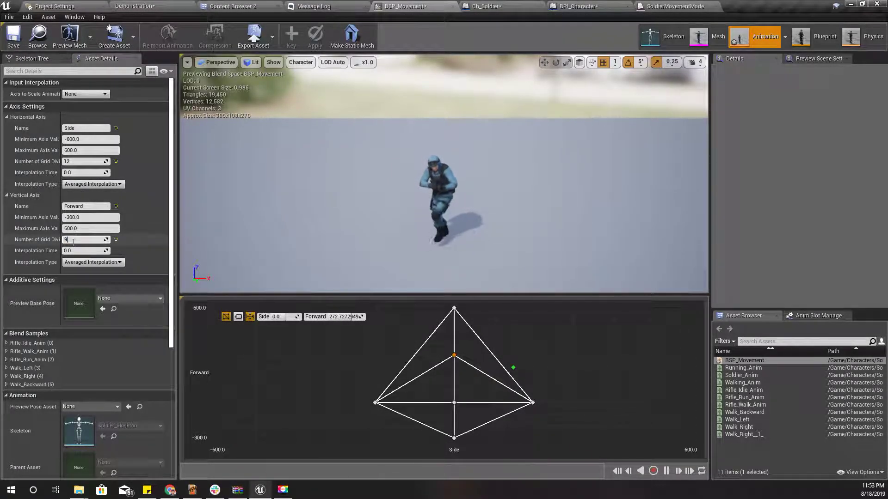
pyautogui.press('Return')
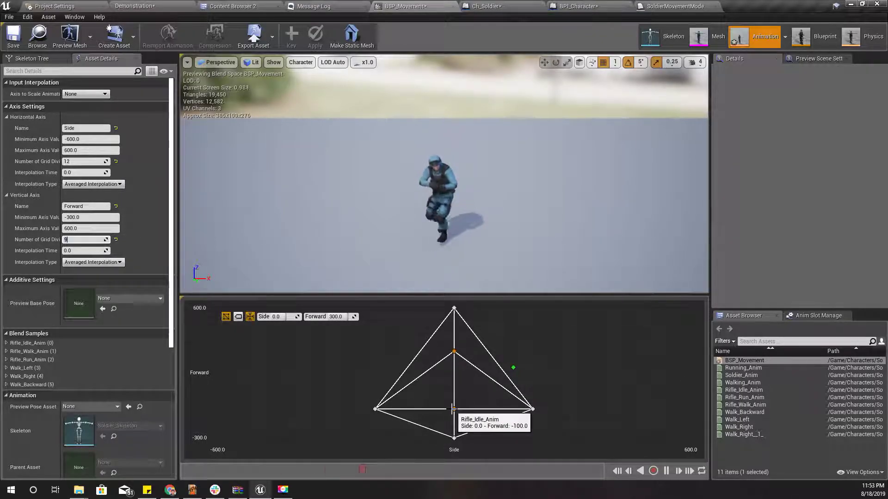
# Step: Move the Rifle_Idle_Anim, Walk_Left and Walk_Right samples to Forward 0 on the blend space grid
pyautogui.moveTo(450, 409); pyautogui.dragTo(454, 396)
pyautogui.moveTo(374, 409); pyautogui.dragTo(374, 395)
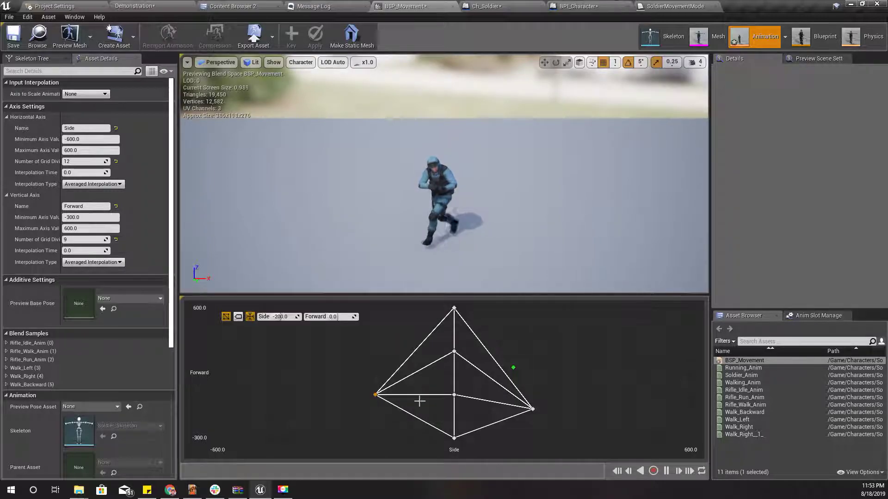
pyautogui.moveTo(533, 408); pyautogui.dragTo(533, 398)
# Step: Place the Rifle_Walk_Anim sample at Forward 200 and the Rifle_Run_Anim sample at Forward 400, and save the blend space
pyautogui.moveTo(456, 358); pyautogui.dragTo(452, 365)
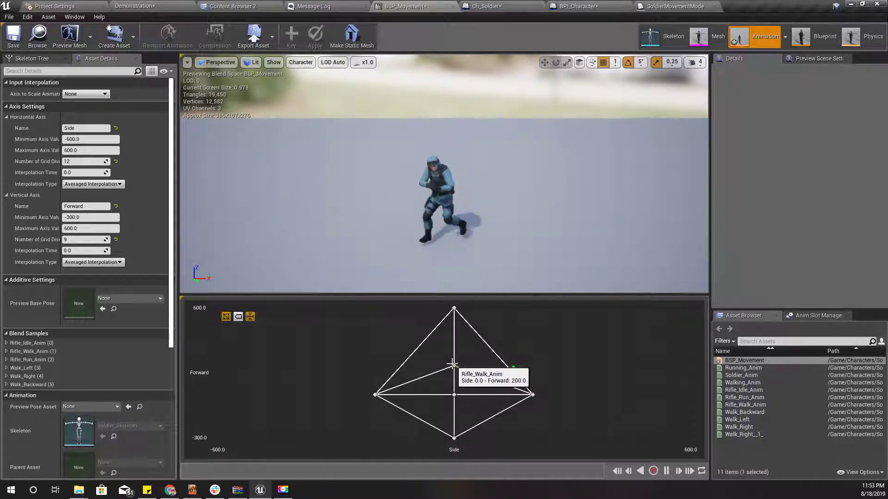
pyautogui.click(453, 365)
pyautogui.moveTo(453, 308); pyautogui.dragTo(455, 335)
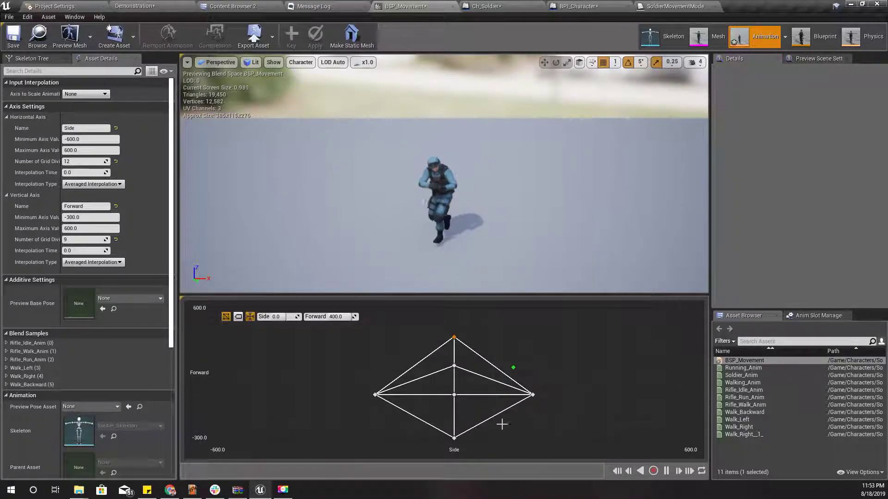
pyautogui.click(14, 35)
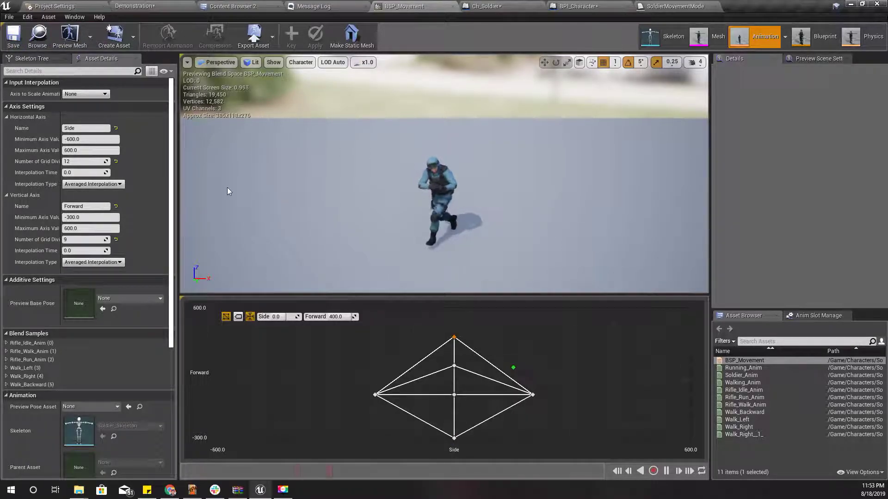
# Step: Play-test the Demonstration level full screen, moving the soldier forward and sideways to the right
pyautogui.click(135, 6)
pyautogui.moveTo(296, 148); pyautogui.dragTo(444, 134, button='right')
pyautogui.press('F11')
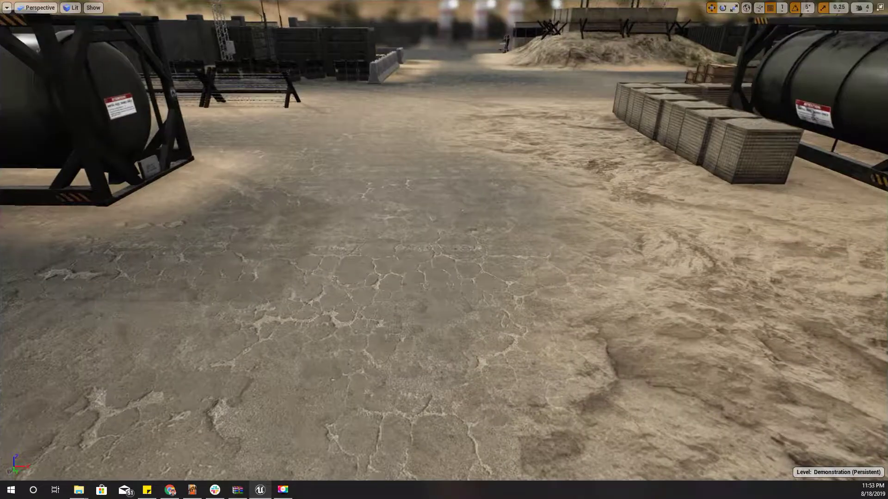
pyautogui.hotkey('alt', 'p')
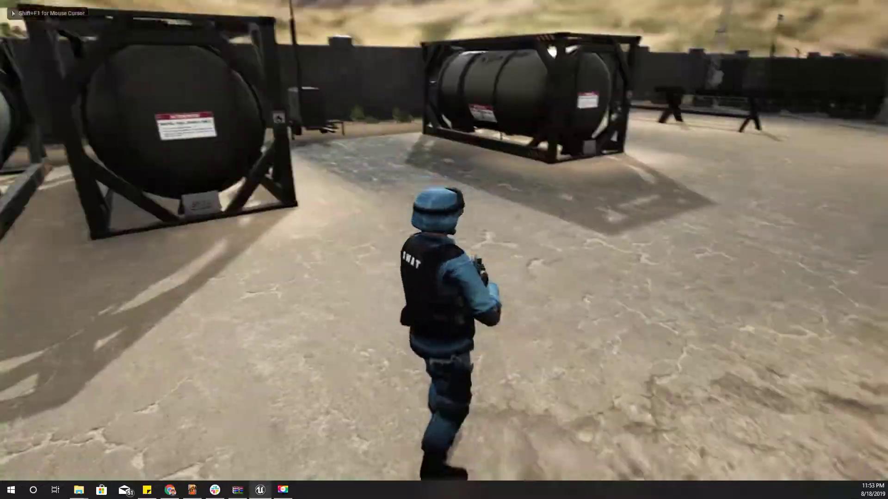
pyautogui.press('w')
pyautogui.press('w')
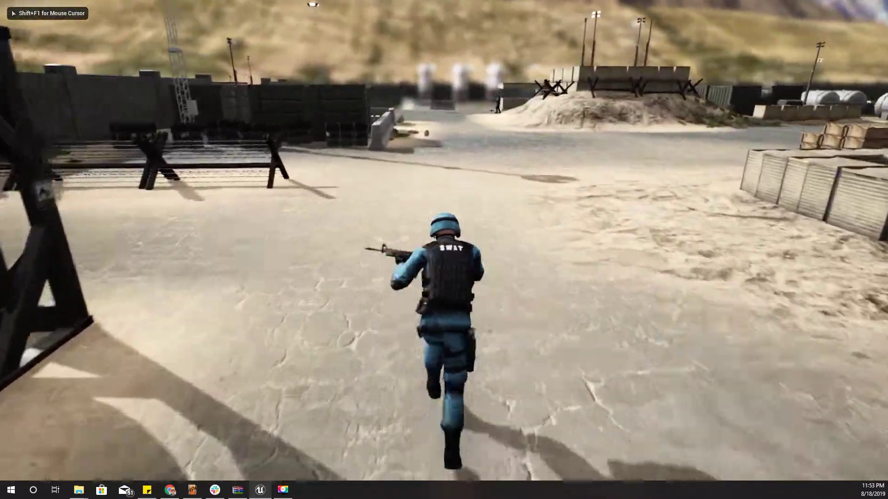
pyautogui.press('w')
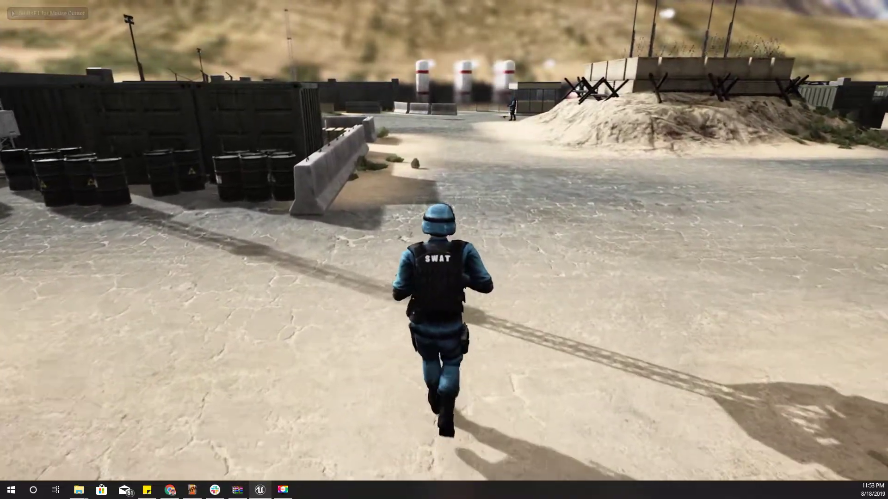
pyautogui.press('d')
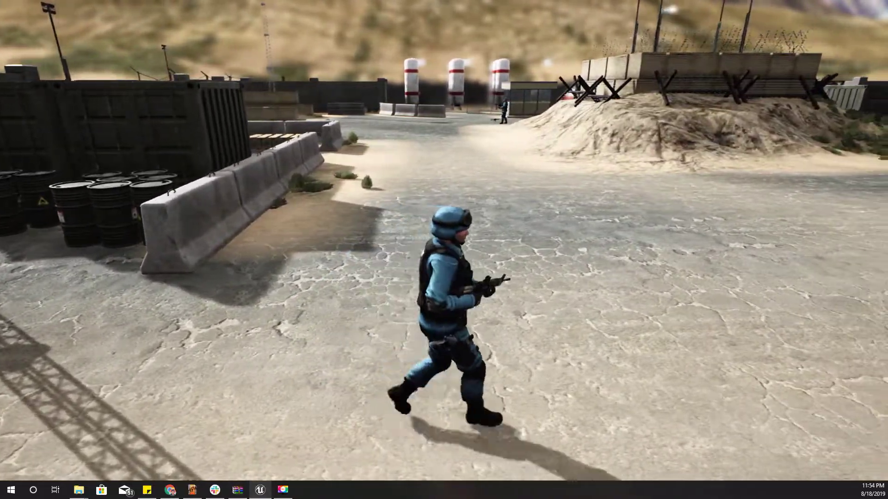
pyautogui.press('d')
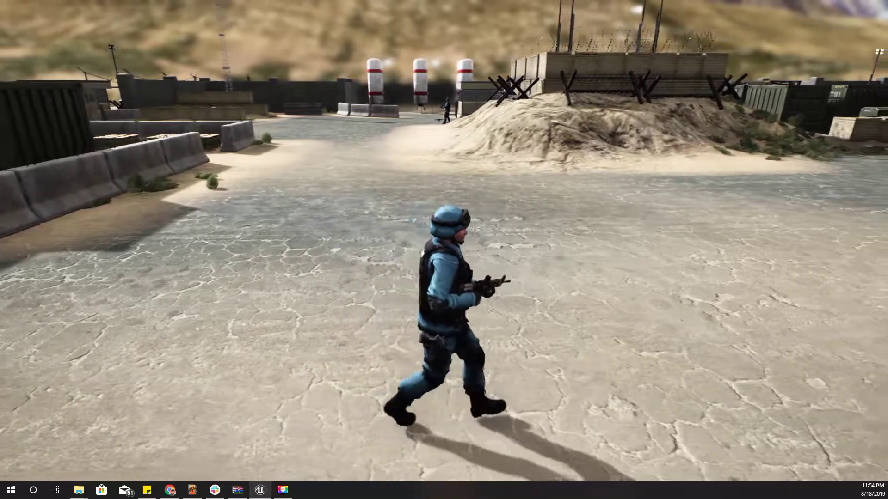
# Step: Test the soldier's running animation sideways in both directions and forward, and end the full-screen play session
pyautogui.press('shift')
pyautogui.press('d')
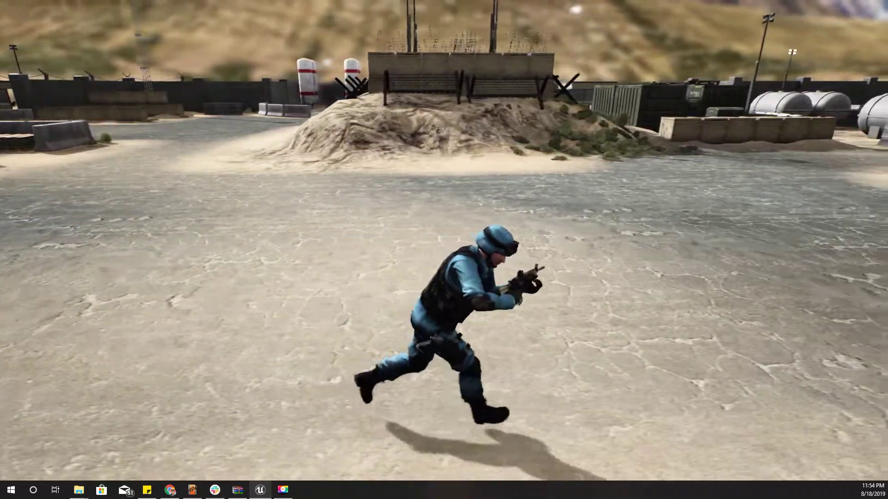
pyautogui.press('a')
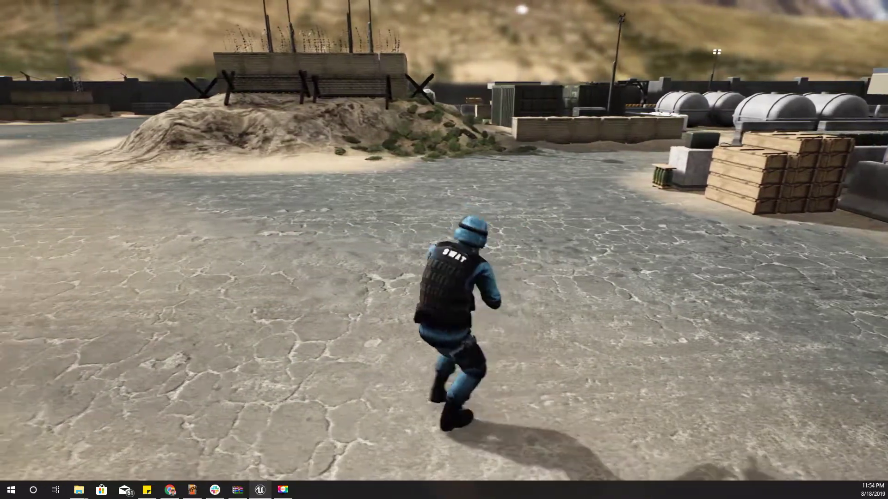
pyautogui.press('a')
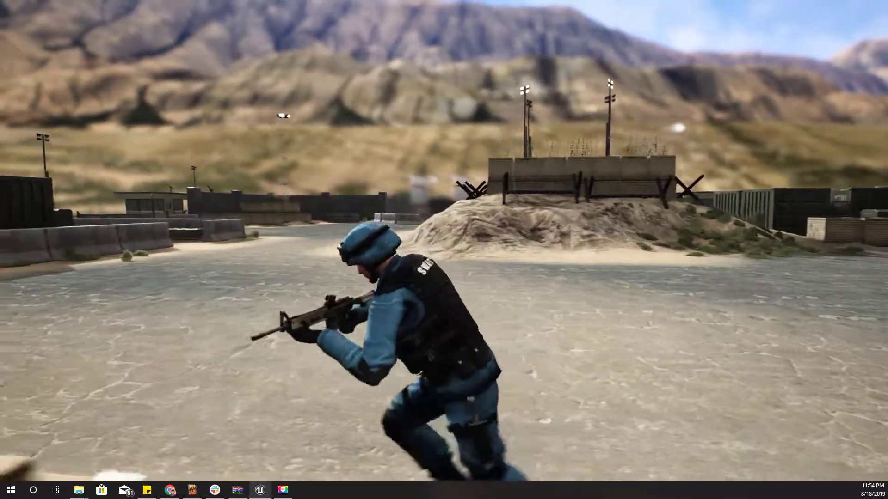
pyautogui.press('w')
pyautogui.press('w')
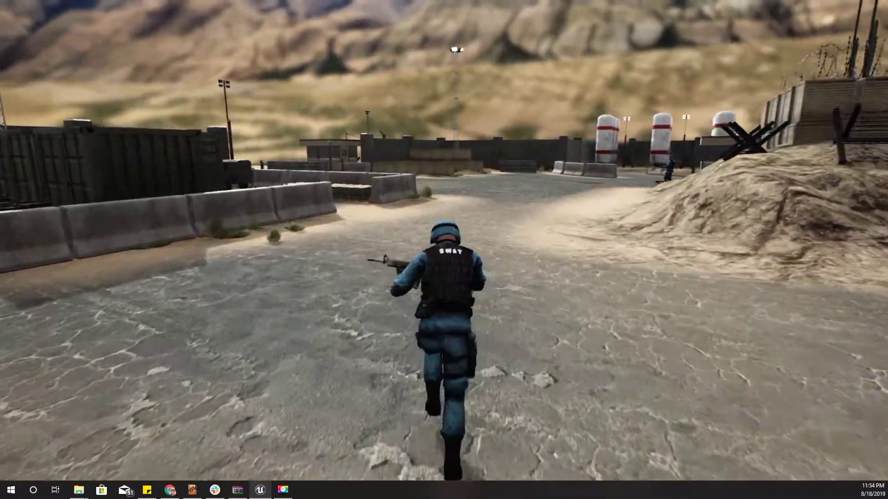
pyautogui.press('w')
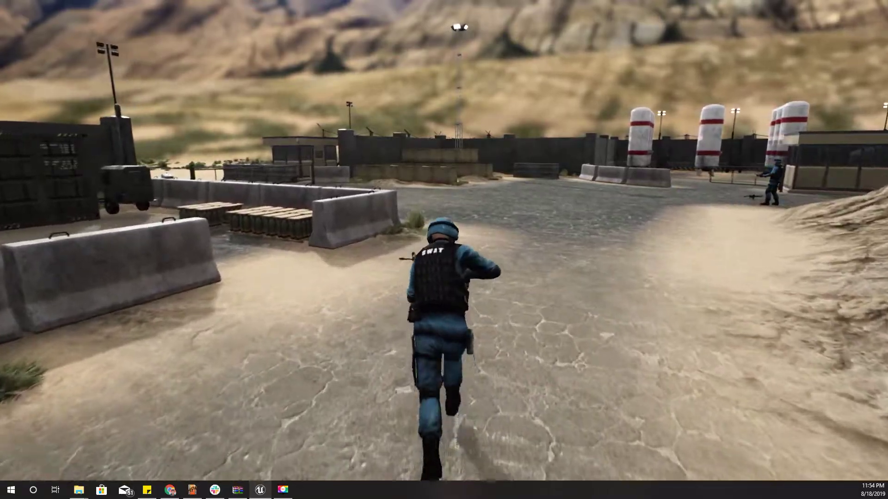
pyautogui.press('w')
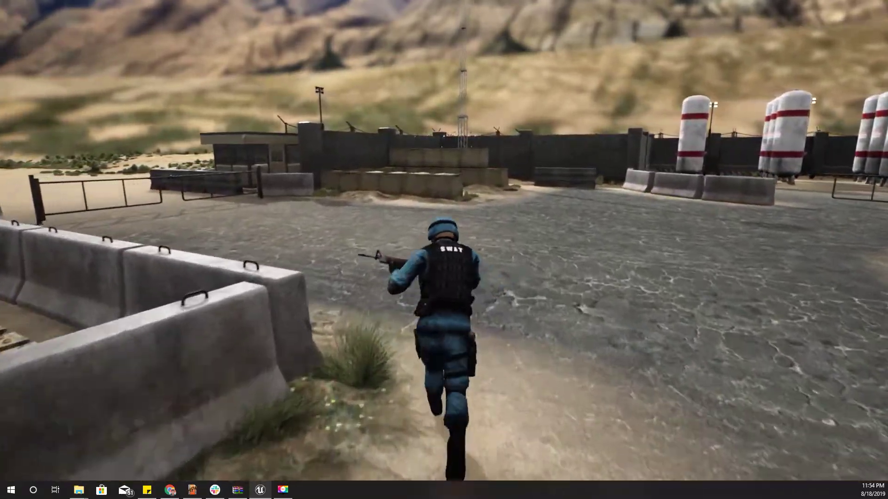
pyautogui.press('Escape')
pyautogui.press('F11')
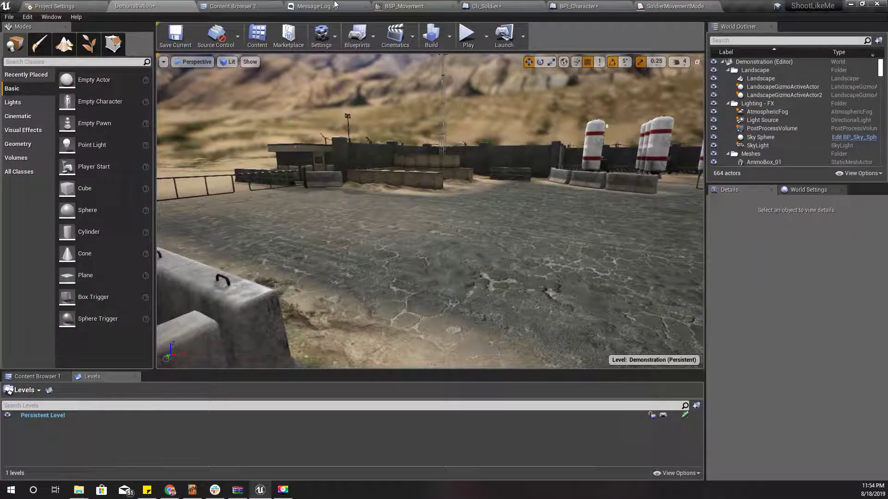
# Step: Check the Ch_Soldier movement speeds, play-test the Demonstration level full screen again with the soldier running forward, and stop the play session
pyautogui.click(498, 5)
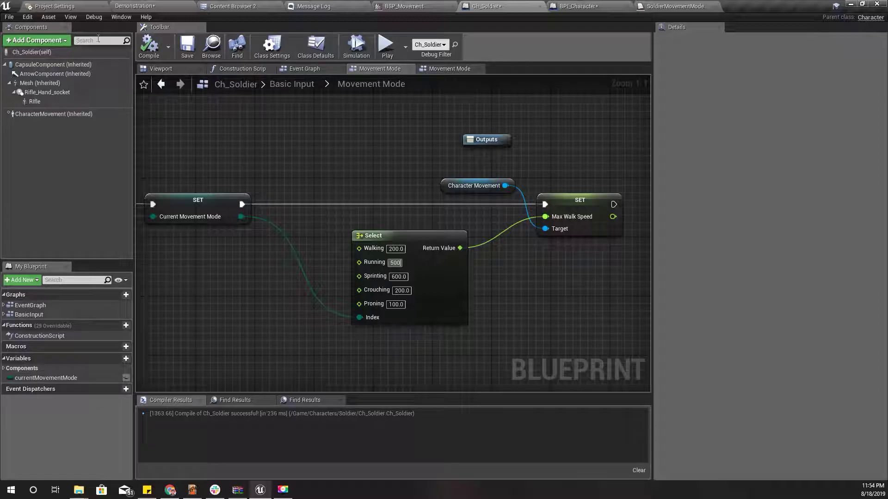
pyautogui.click(142, 6)
pyautogui.moveTo(325, 186); pyautogui.dragTo(296, 186, button='right')
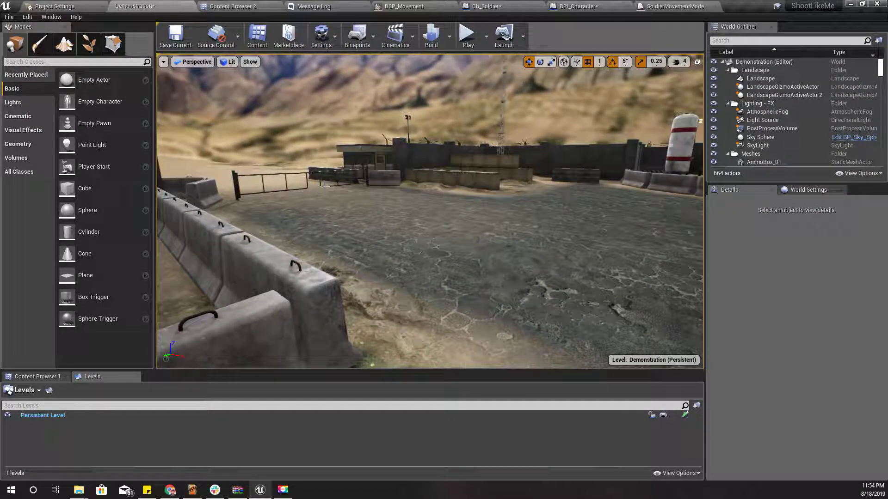
pyautogui.press('F11')
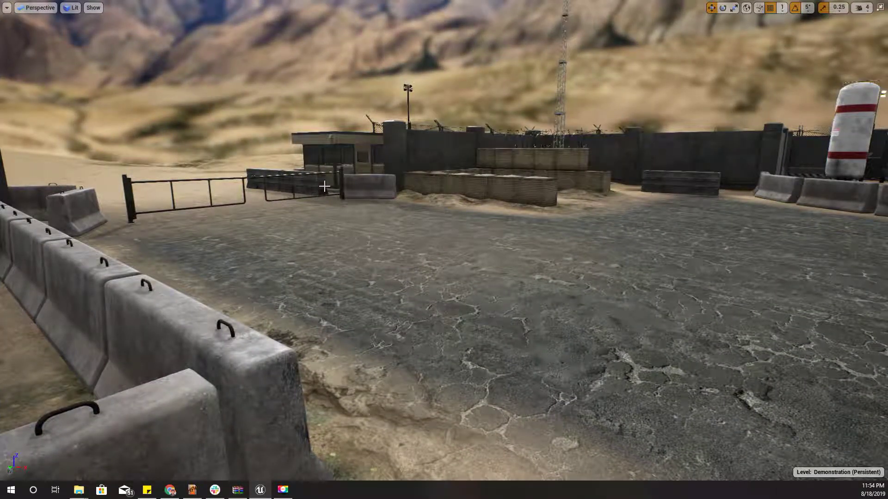
pyautogui.hotkey('alt', 'p')
pyautogui.press('w')
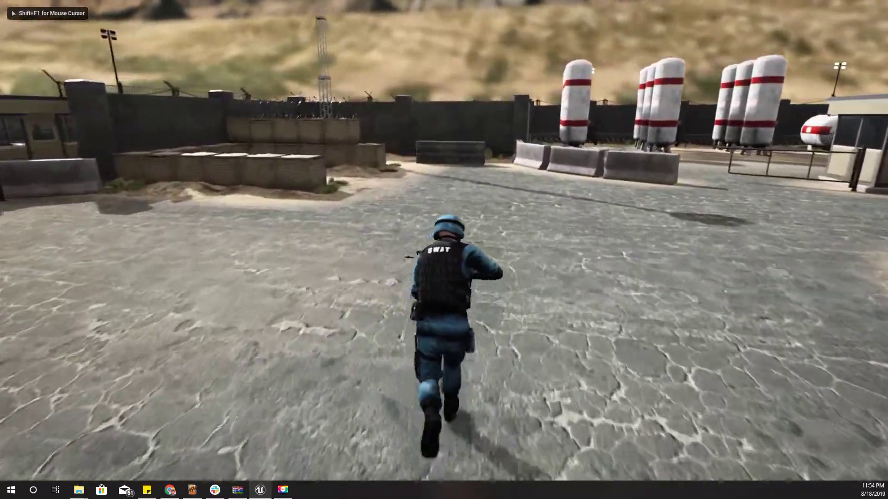
pyautogui.press('w')
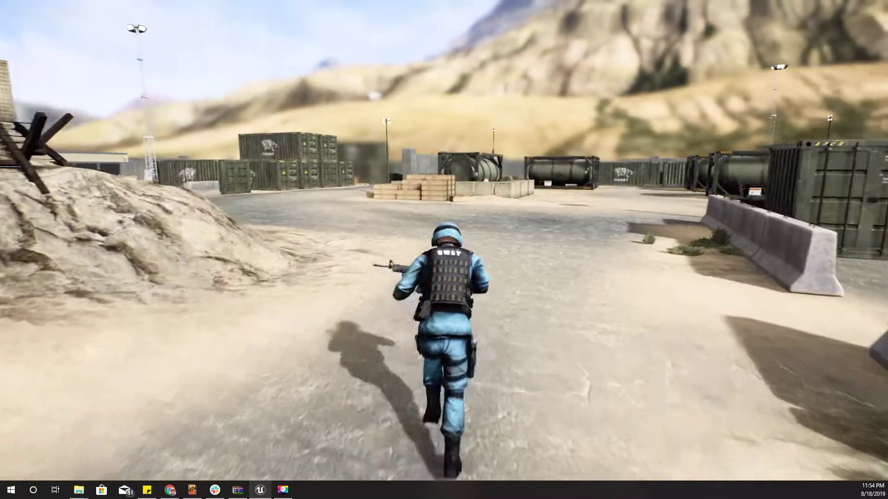
pyautogui.press('w')
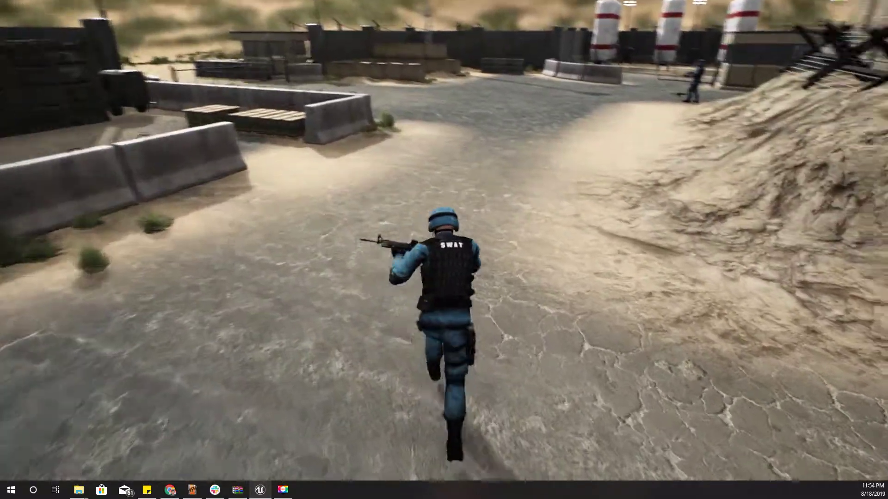
pyautogui.press('w')
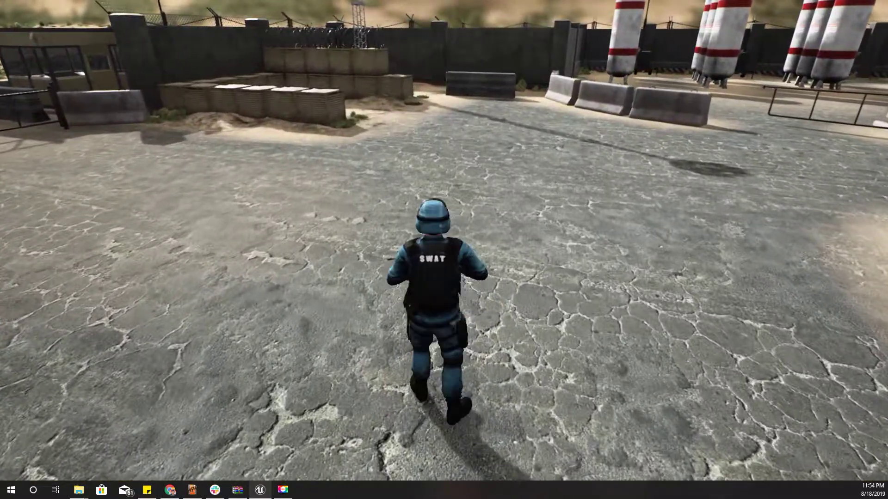
pyautogui.press('Escape')
pyautogui.moveTo(437, 262); pyautogui.dragTo(385, 226, button='right')
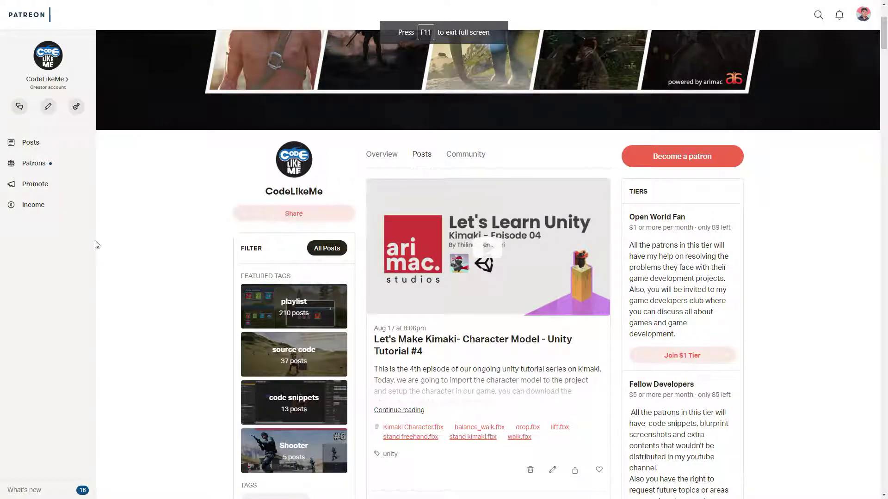
# Step: Switch to the CodeLikeMe Patreon page and examine its posts, featured tags and membership tiers
pyautogui.scroll(-6, 139, 246)
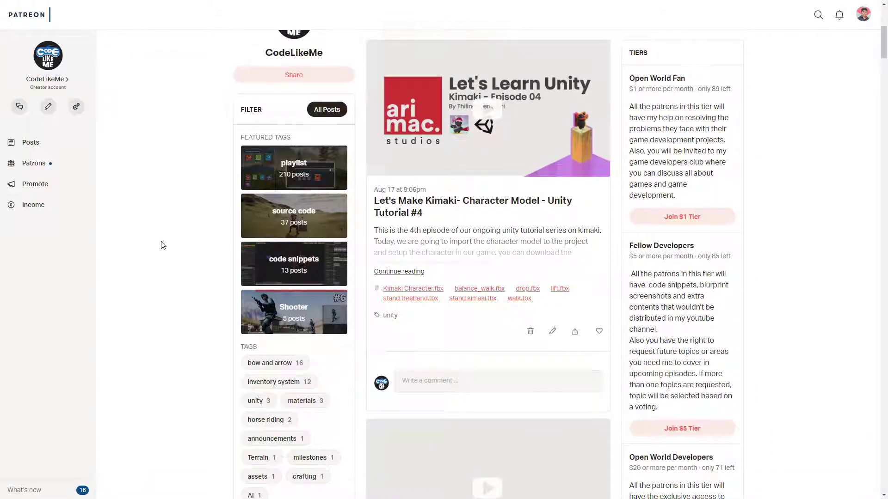
pyautogui.scroll(6, 165, 246)
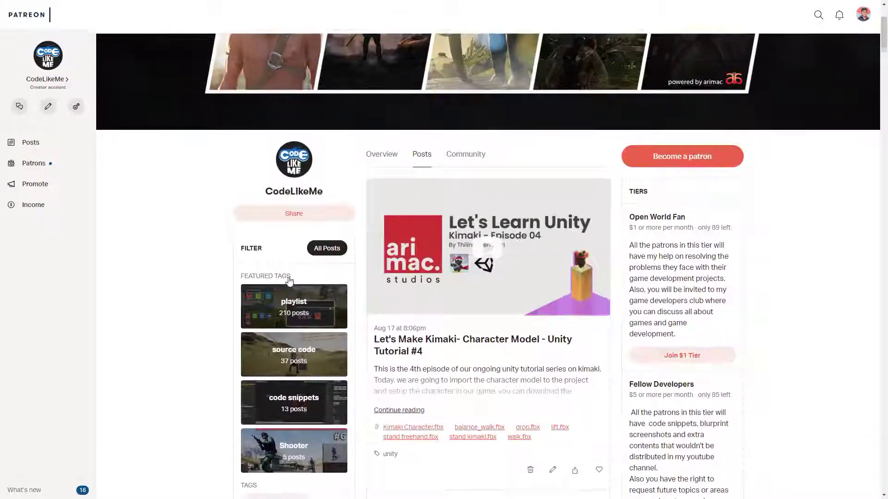
pyautogui.scroll(-7, 394, 243)
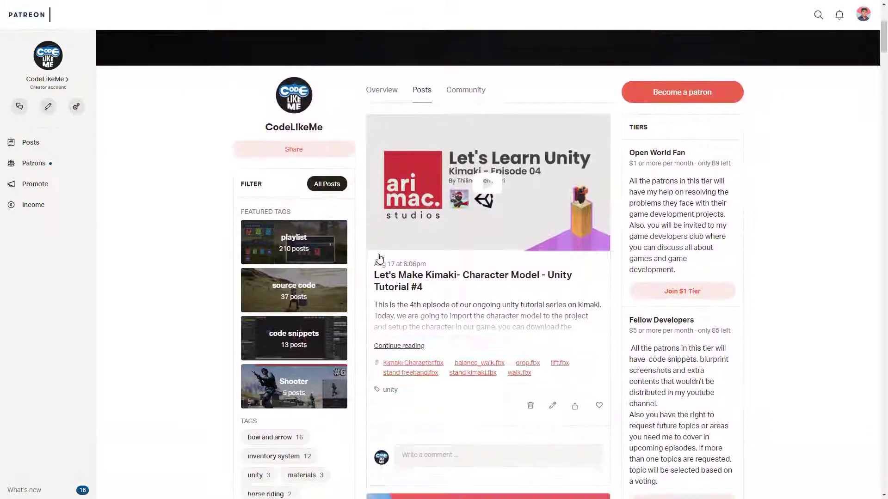
pyautogui.scroll(6, 391, 269)
pyautogui.scroll(-12, 449, 273)
pyautogui.scroll(-3, 451, 276)
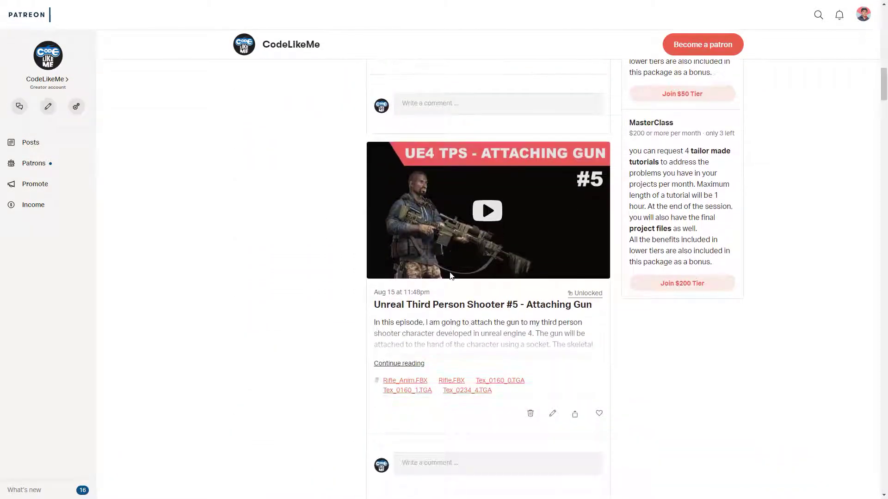
pyautogui.scroll(8, 455, 279)
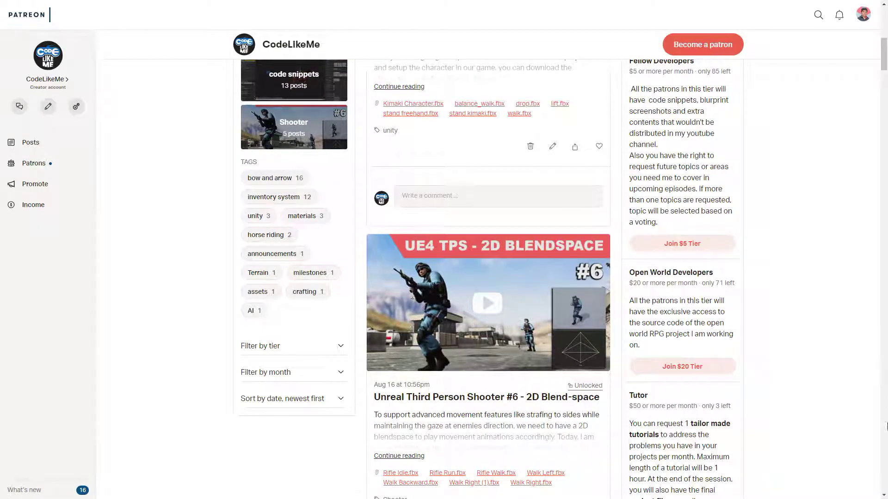
pyautogui.scroll(6, 625, 349)
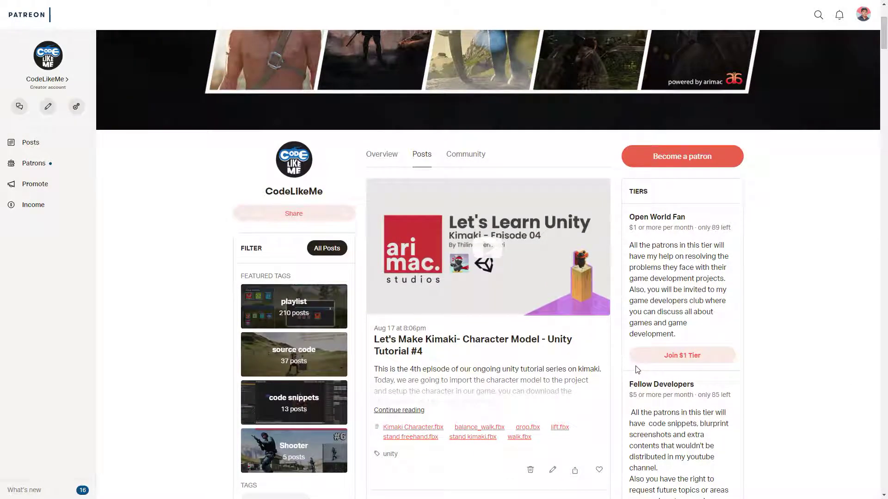
pyautogui.scroll(-5, 638, 370)
pyautogui.scroll(-4, 636, 351)
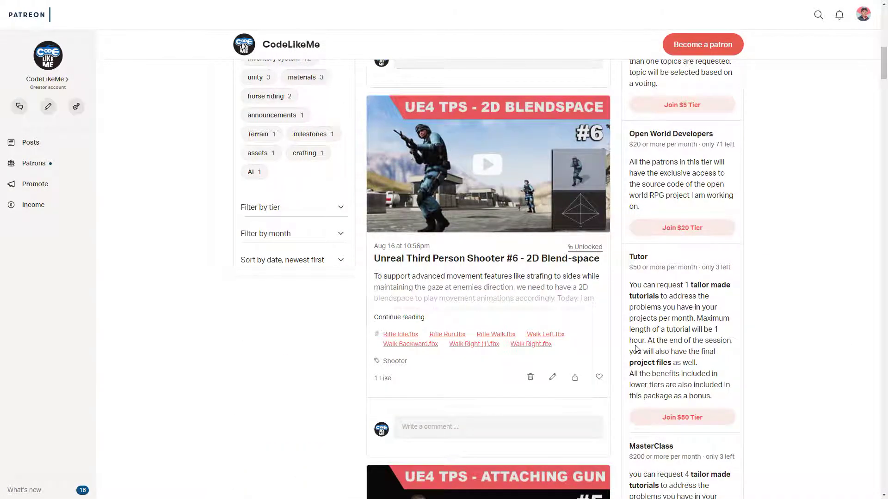
pyautogui.scroll(-3, 636, 349)
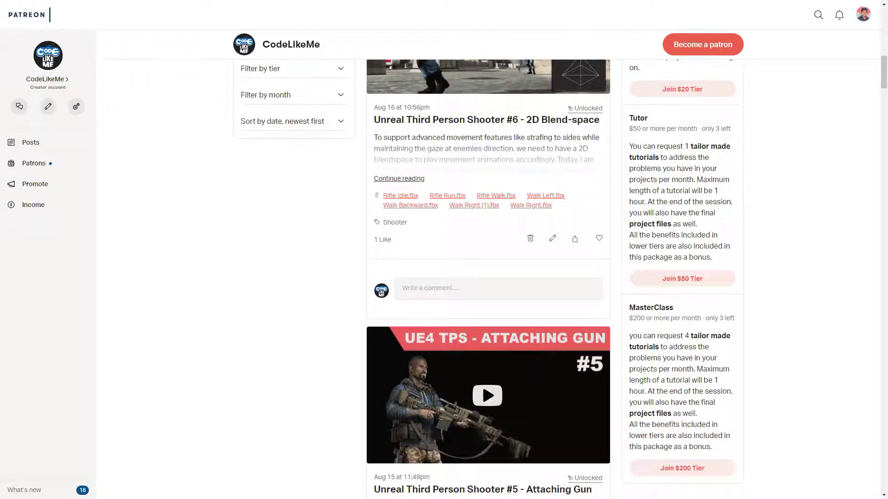
pyautogui.scroll(12, 223, 279)
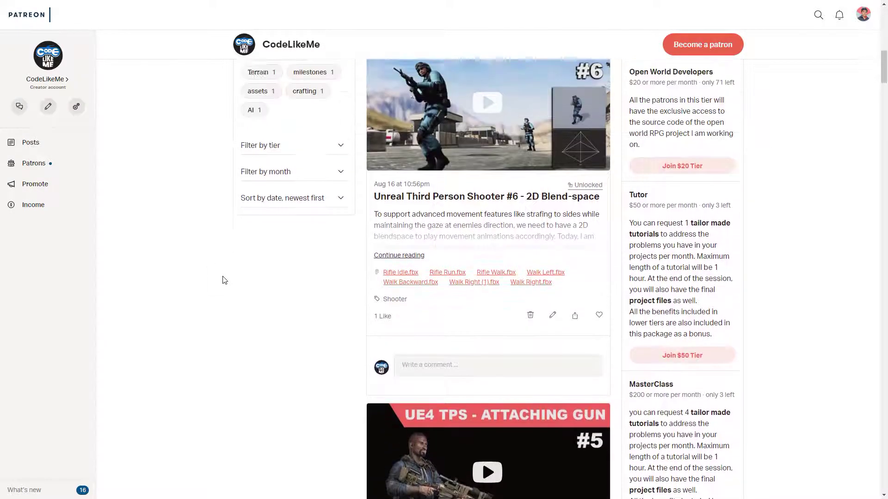